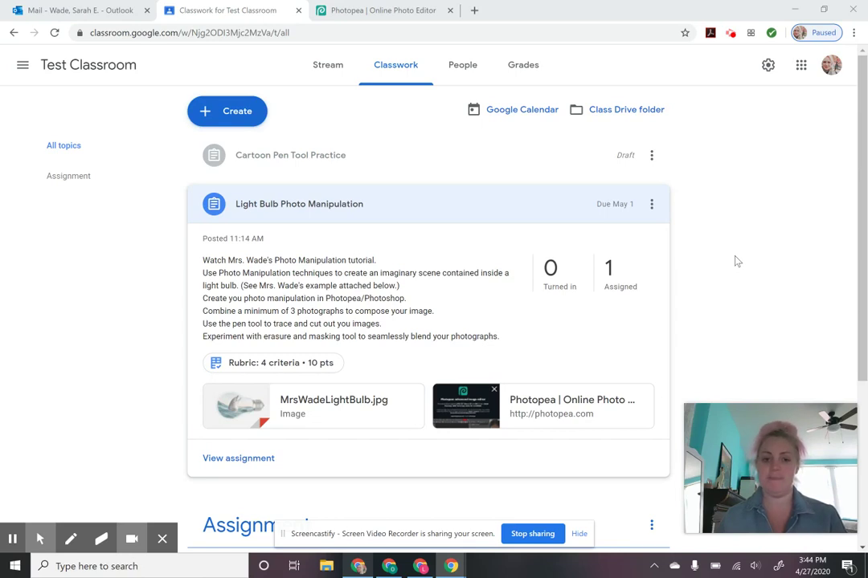
Step: View the example light bulb image attached to the Light Bulb Photo Manipulation assignment, then return to the classwork page
{"action": "left_click", "coordinate": [239, 411]}
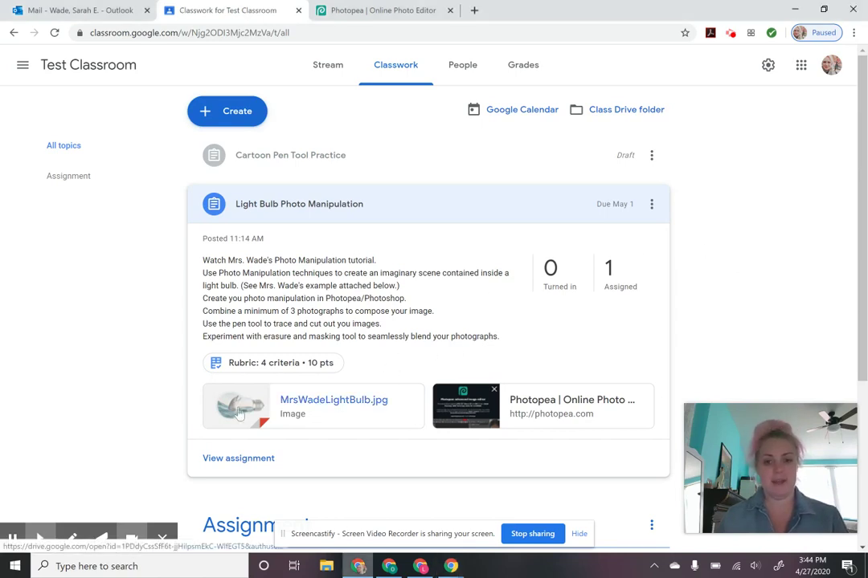
{"action": "left_click", "coordinate": [239, 411]}
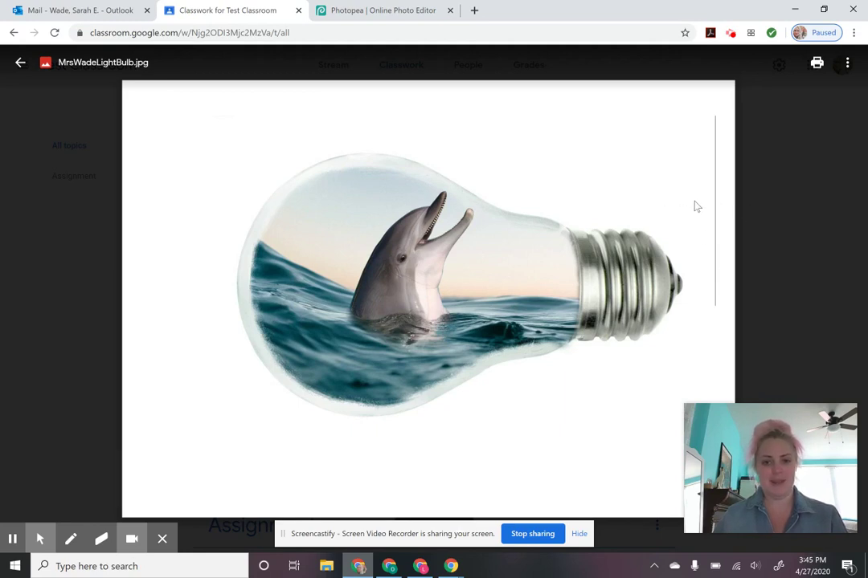
{"action": "left_click", "coordinate": [779, 208]}
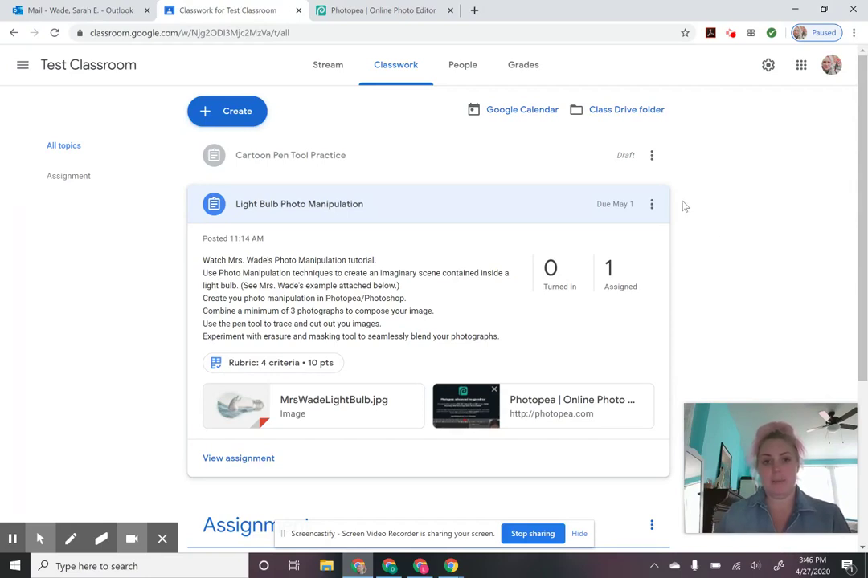
Step: Switch to Photopea and inspect the dolphin composite by hiding and reshowing its dolphin and ocean layers
{"action": "left_click", "coordinate": [396, 8]}
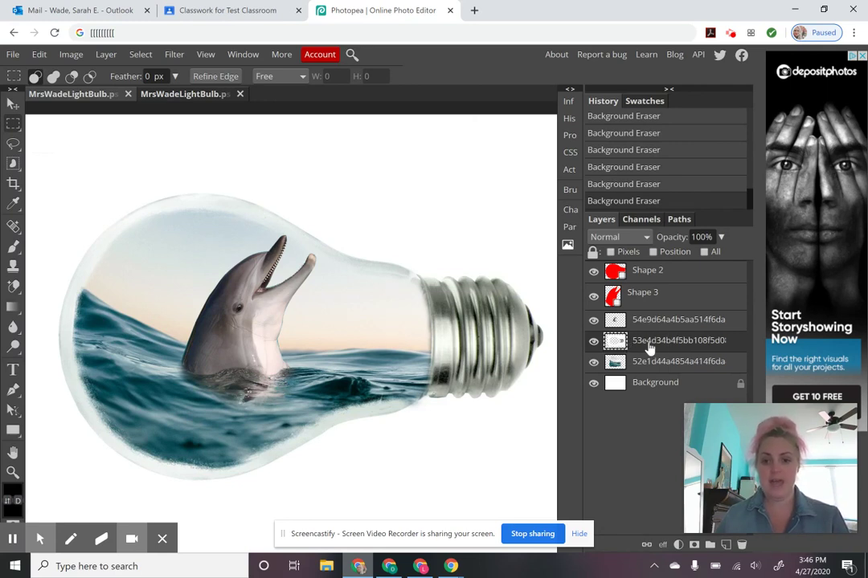
{"action": "left_click", "coordinate": [594, 320]}
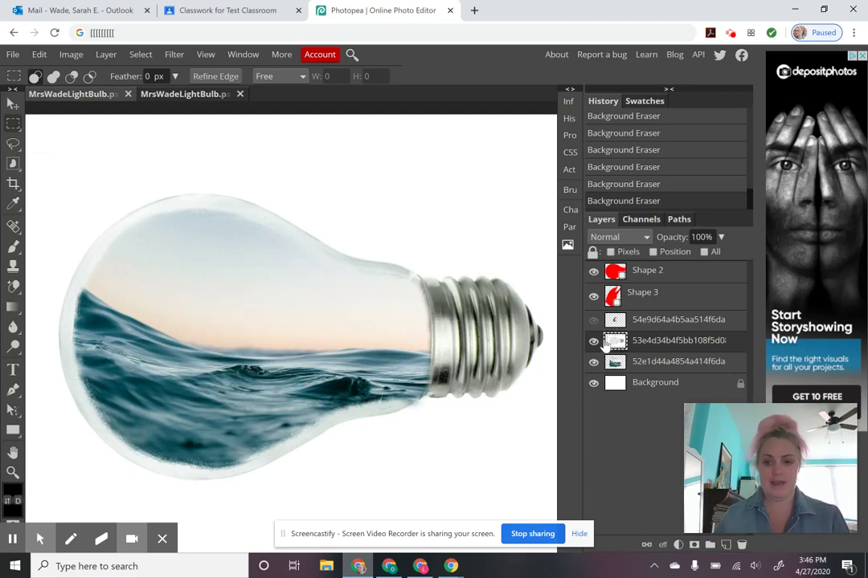
{"action": "left_click", "coordinate": [593, 363]}
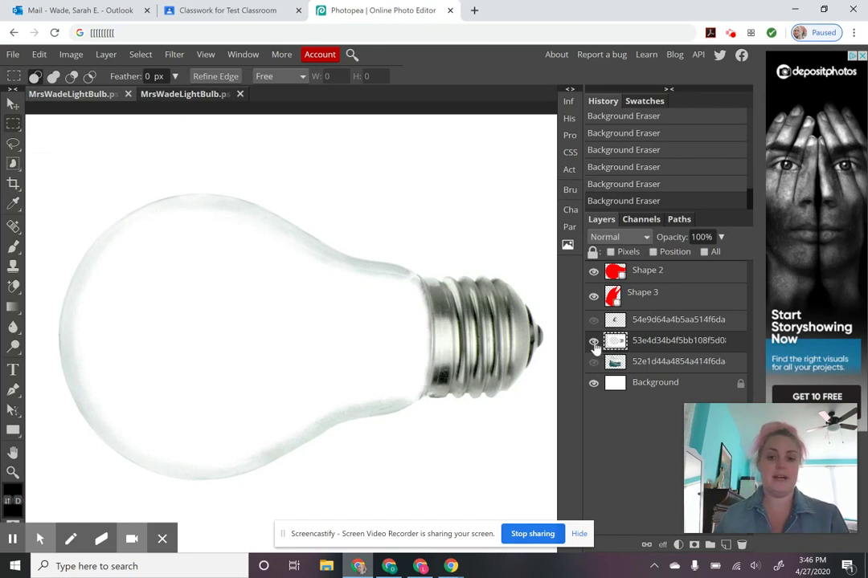
{"action": "left_click", "coordinate": [593, 363]}
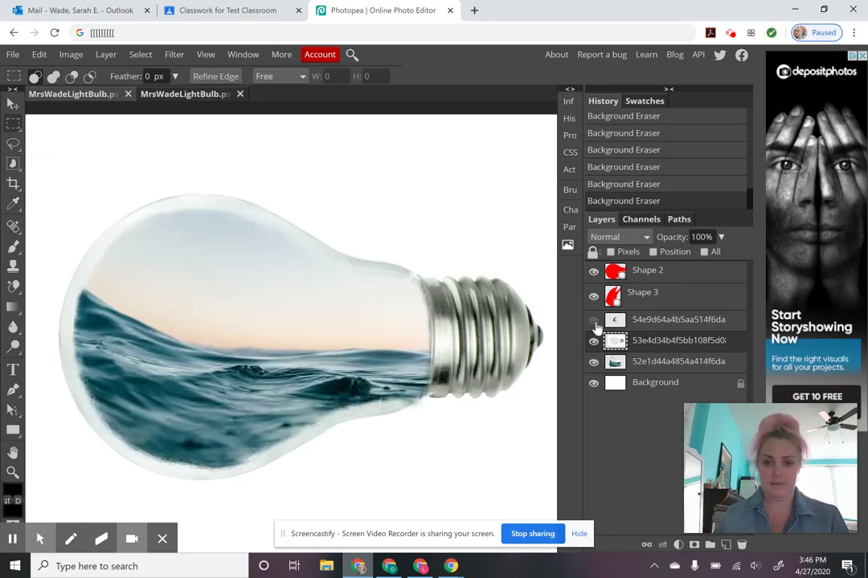
{"action": "left_click", "coordinate": [594, 320]}
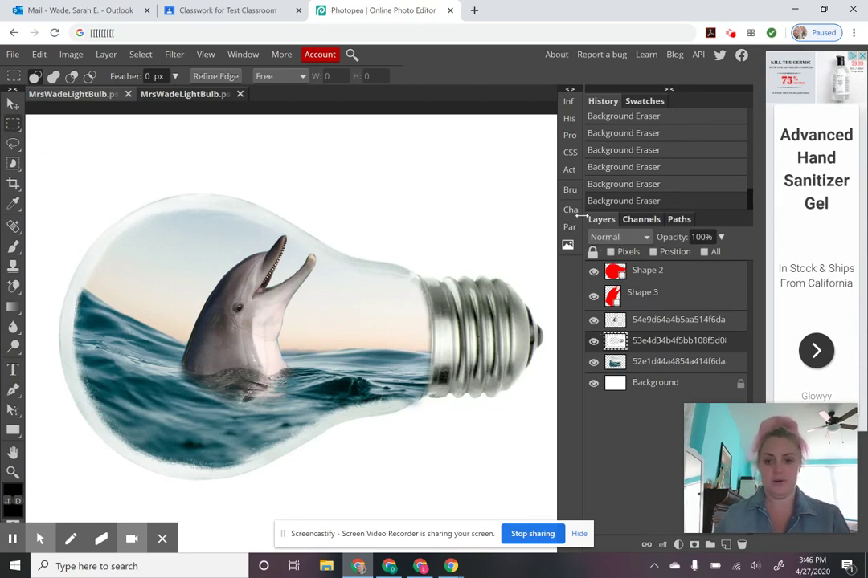
Step: Inspect the second open light bulb document by hiding and reshowing its tornado and grass field layers
{"action": "left_click", "coordinate": [178, 95]}
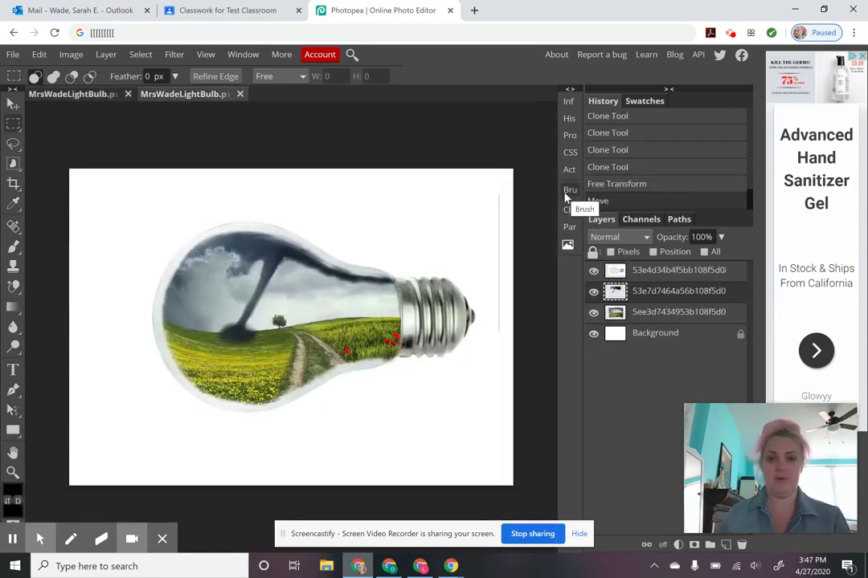
{"action": "left_click", "coordinate": [593, 293]}
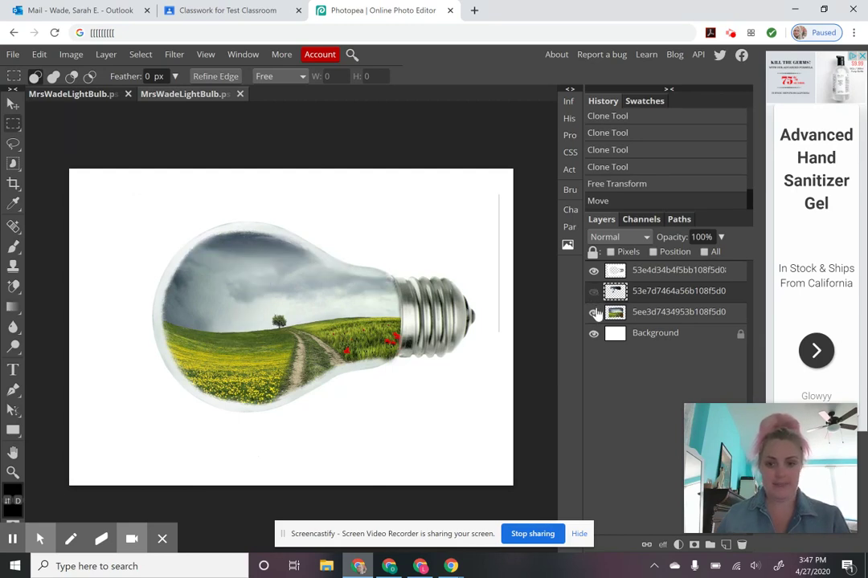
{"action": "left_click", "coordinate": [594, 313]}
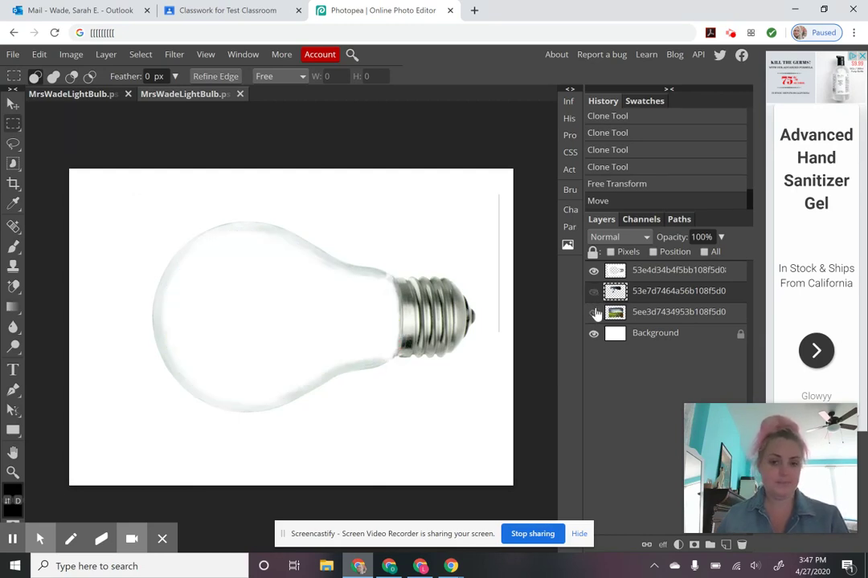
{"action": "left_click", "coordinate": [594, 313]}
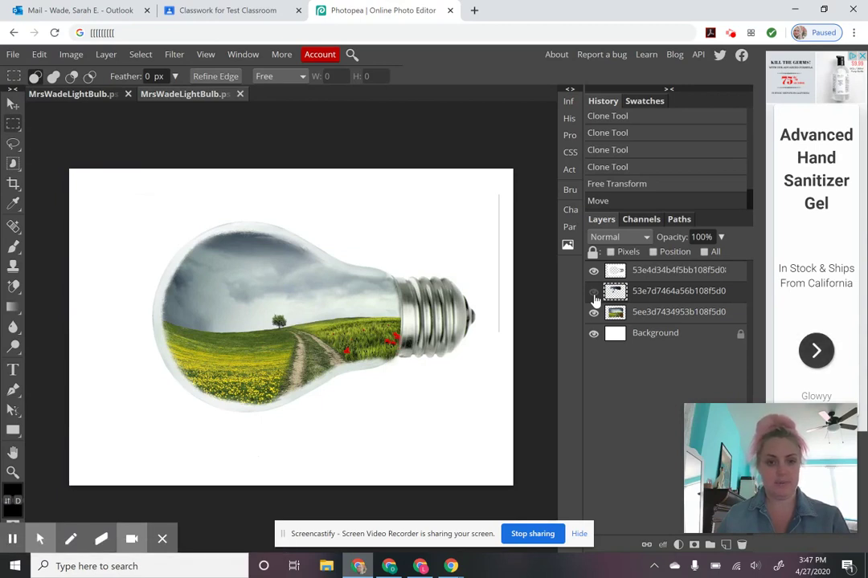
{"action": "left_click", "coordinate": [595, 294]}
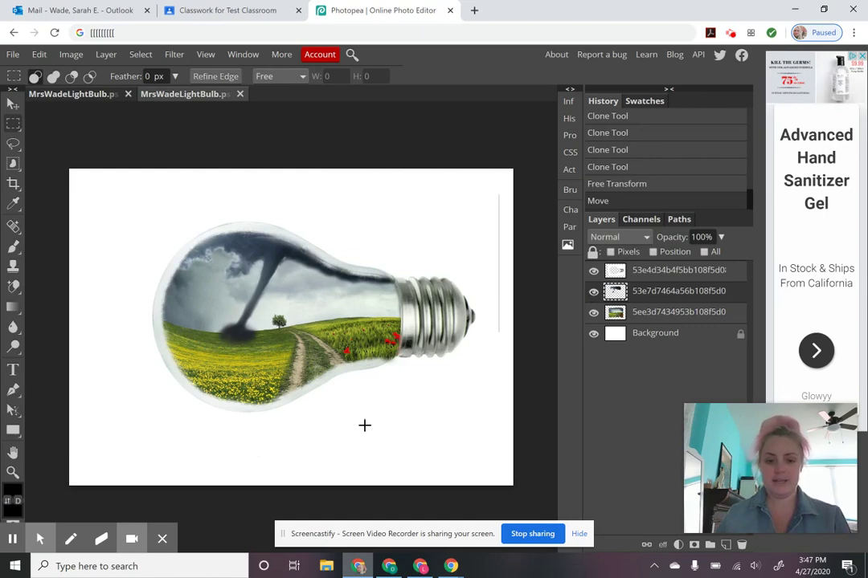
{"action": "left_click", "coordinate": [13, 539]}
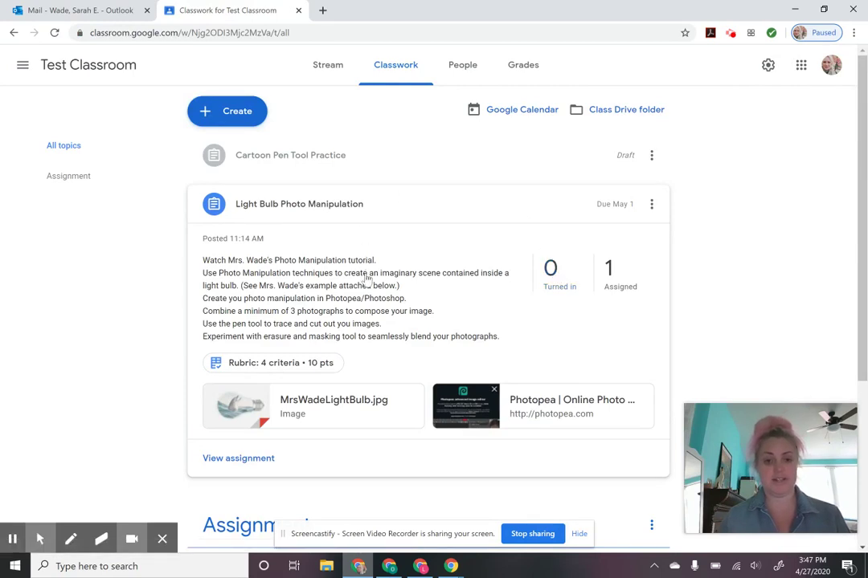
Step: Open the Photopea link attached to the assignment and start a new project named with the teacher's name plus "Lightbulb"
{"action": "left_click", "coordinate": [468, 404]}
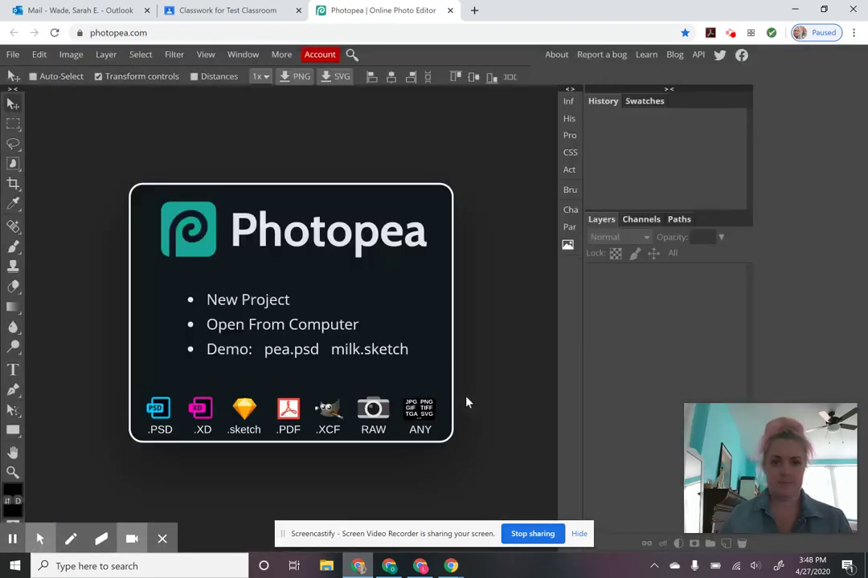
{"action": "left_click", "coordinate": [287, 302]}
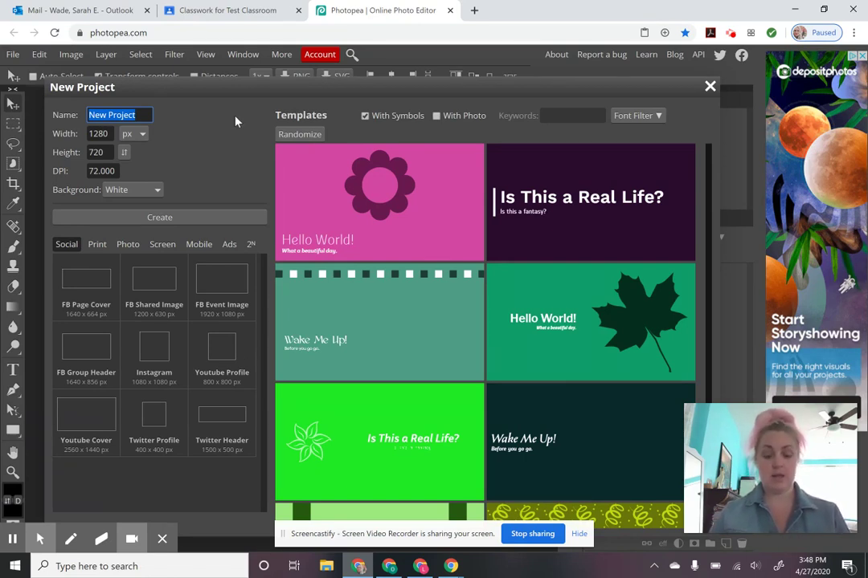
{"action": "type", "text": "M"}
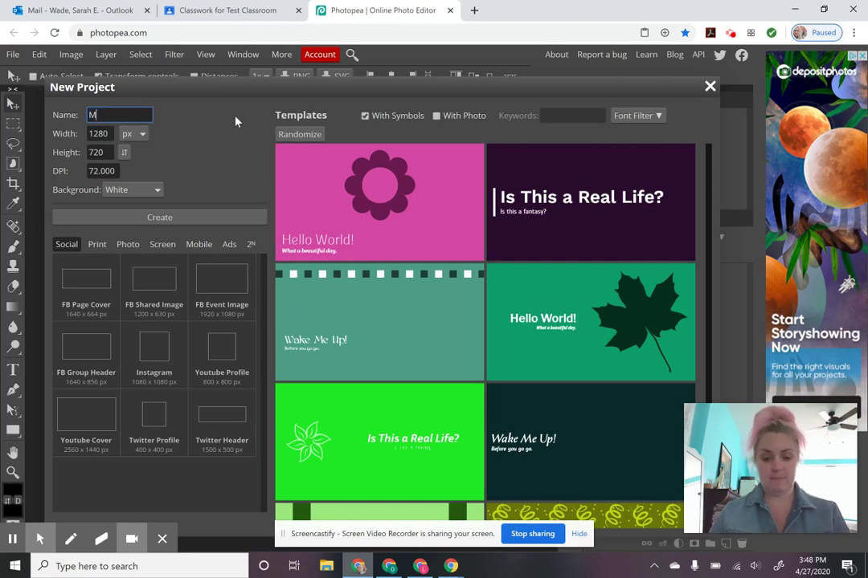
{"action": "type", "text": "rsWade"}
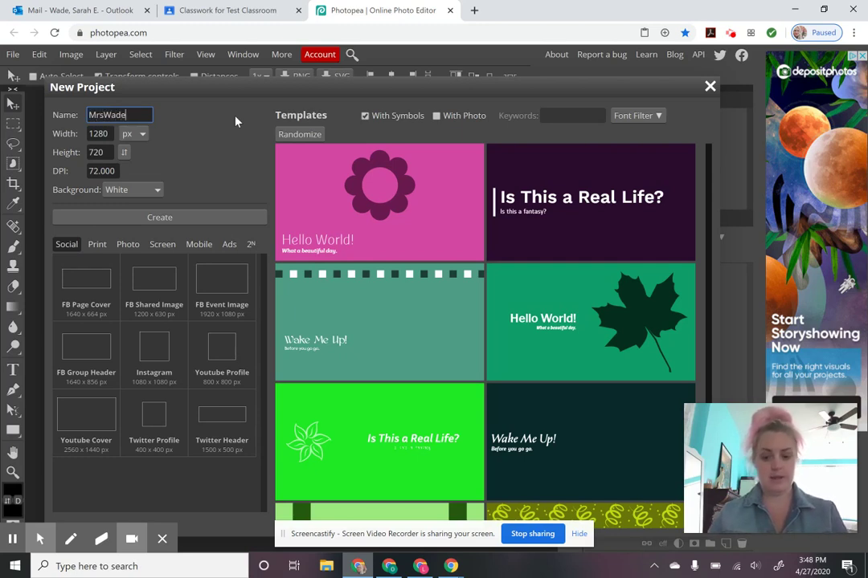
{"action": "type", "text": "Lightbulb"}
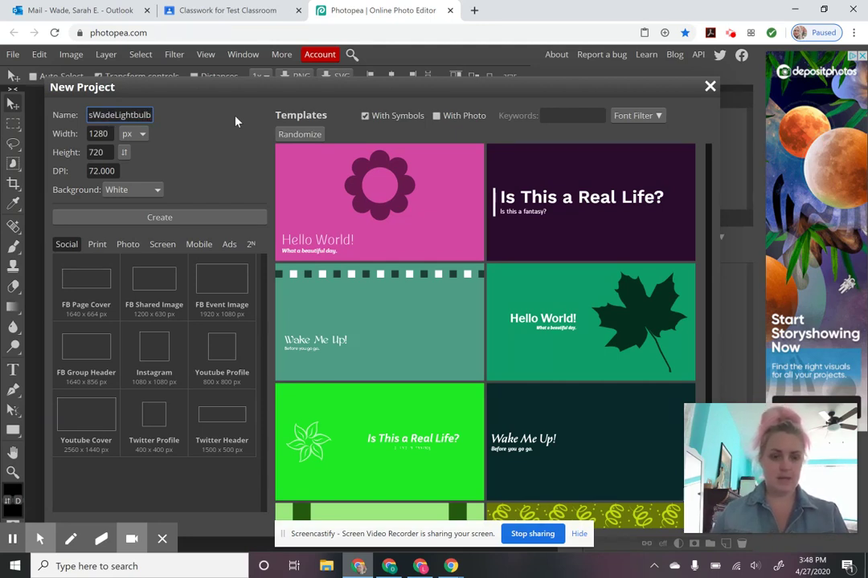
Step: Create the project from the 5 x 7 in photo preset at 300 DPI, swapped to 7 in wide by 5 in high
{"action": "left_click", "coordinate": [105, 249]}
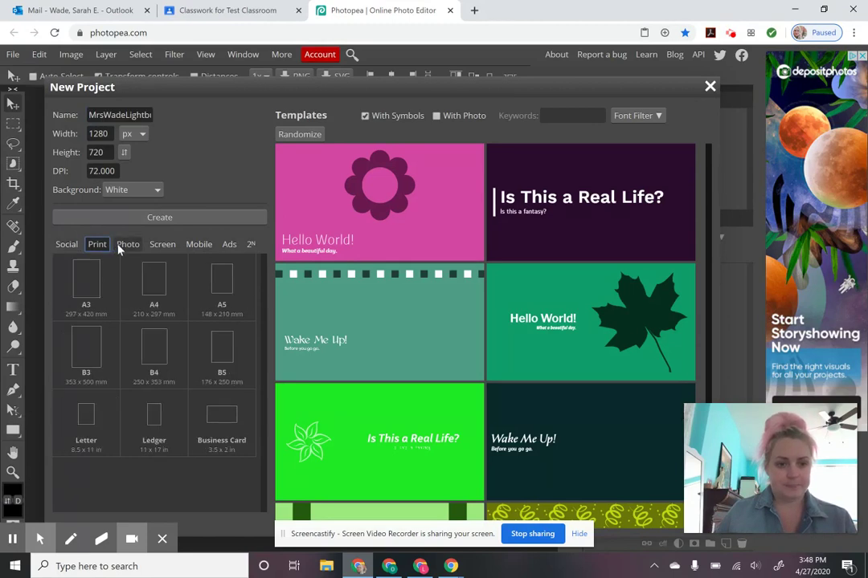
{"action": "left_click", "coordinate": [125, 246]}
{"action": "left_click", "coordinate": [229, 281]}
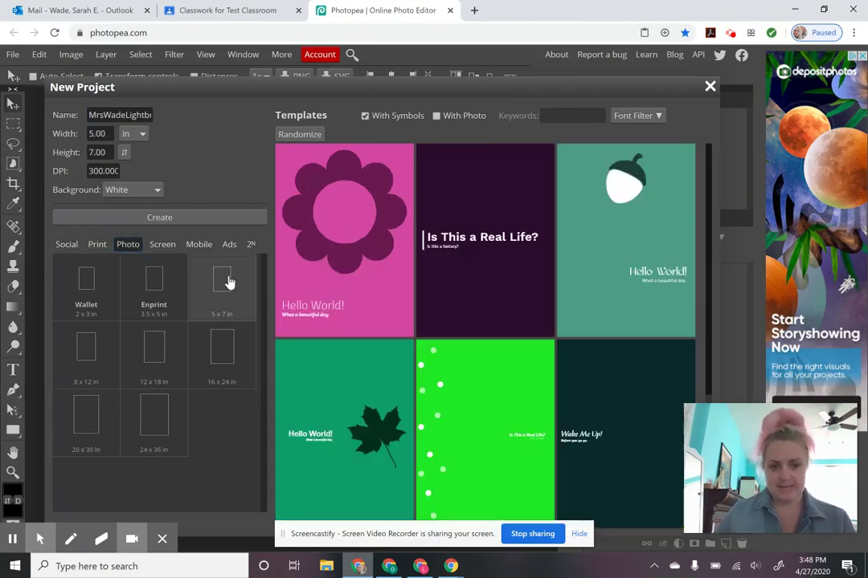
{"action": "left_click", "coordinate": [125, 152]}
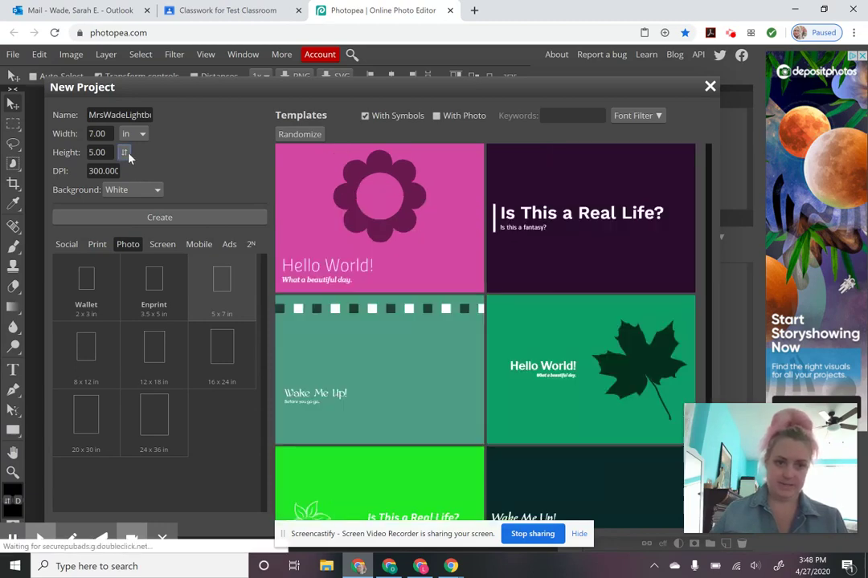
{"action": "left_click", "coordinate": [194, 226]}
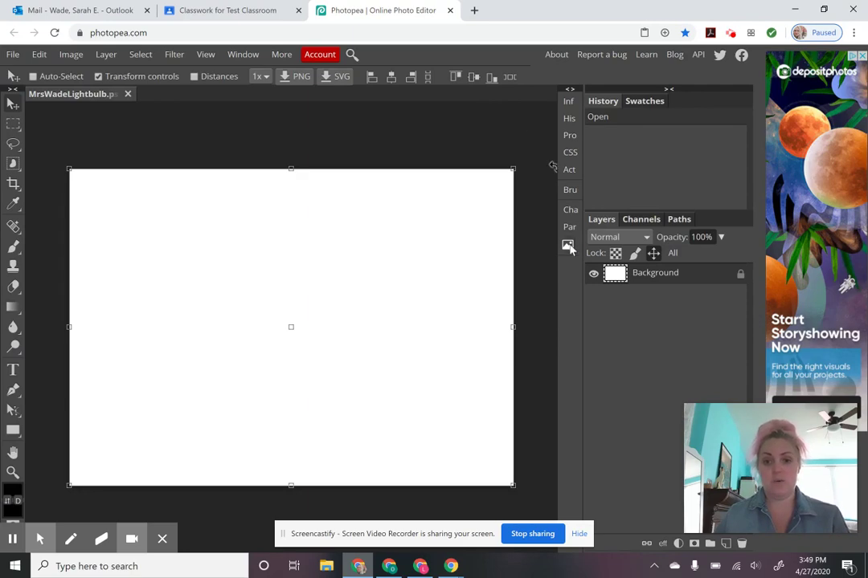
{"action": "mouse_move", "coordinate": [39, 539]}
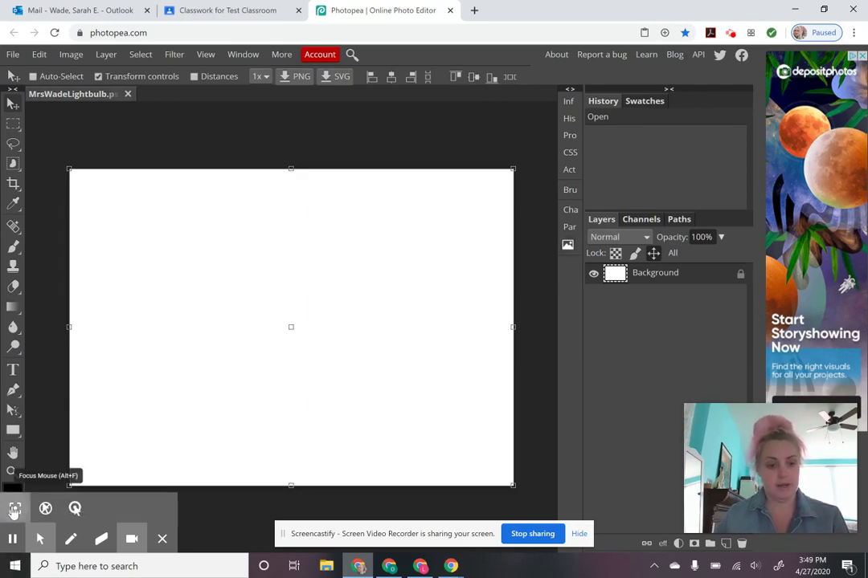
{"action": "left_click", "coordinate": [16, 509]}
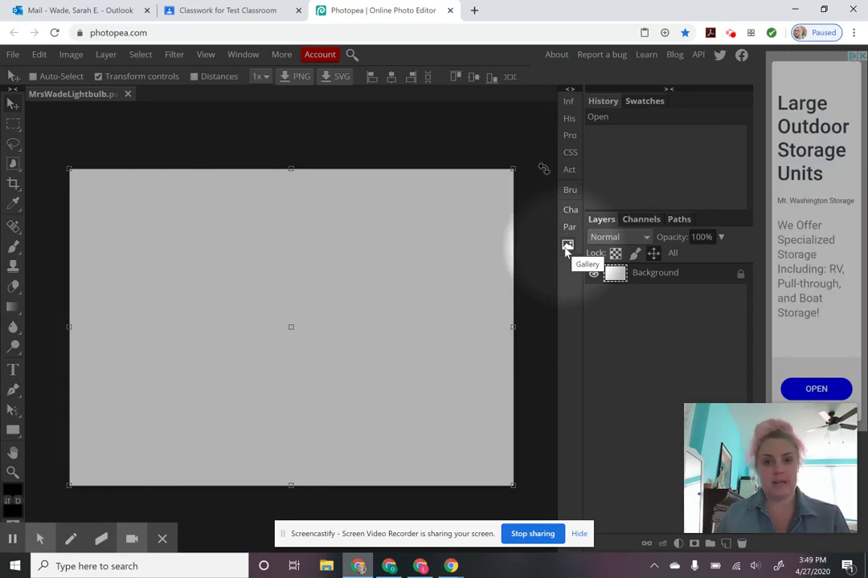
Step: Open the image gallery and search it for "lightbulb"
{"action": "left_click", "coordinate": [568, 246]}
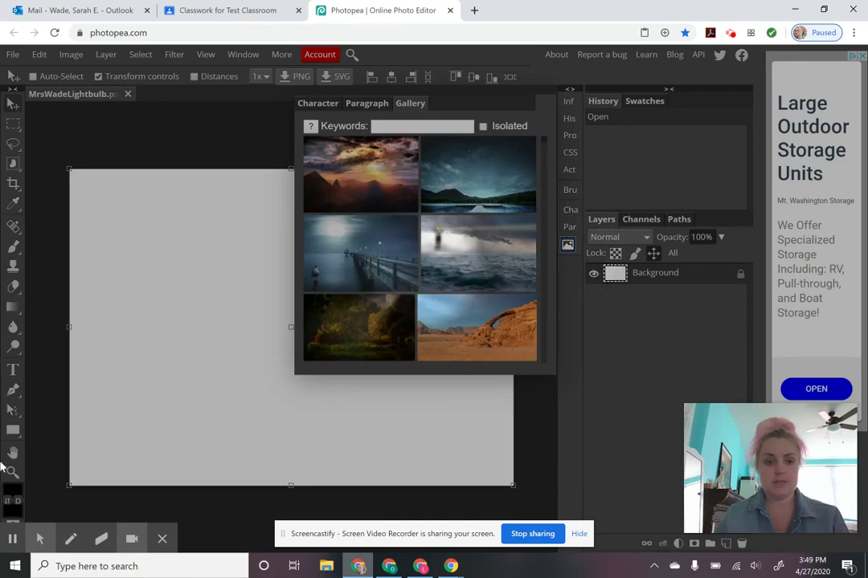
{"action": "mouse_move", "coordinate": [39, 539]}
{"action": "left_click", "coordinate": [15, 511]}
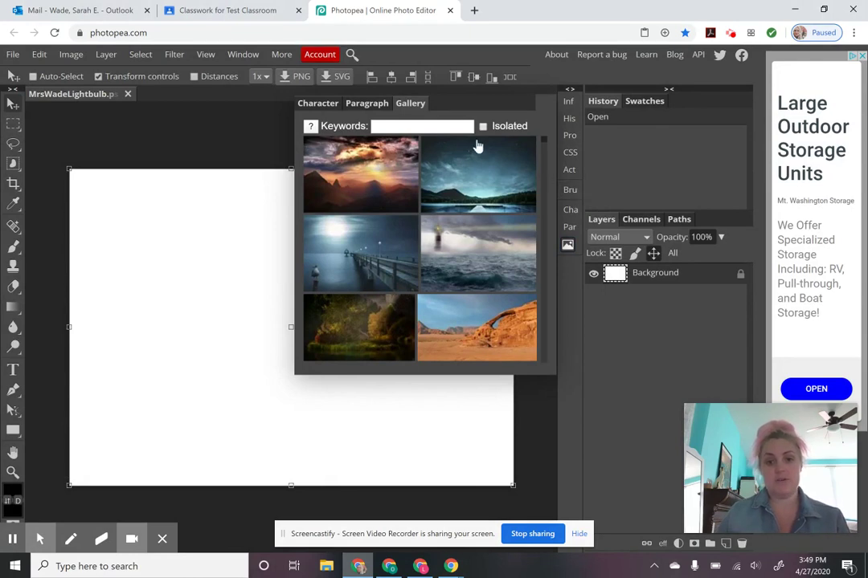
{"action": "left_click", "coordinate": [456, 126]}
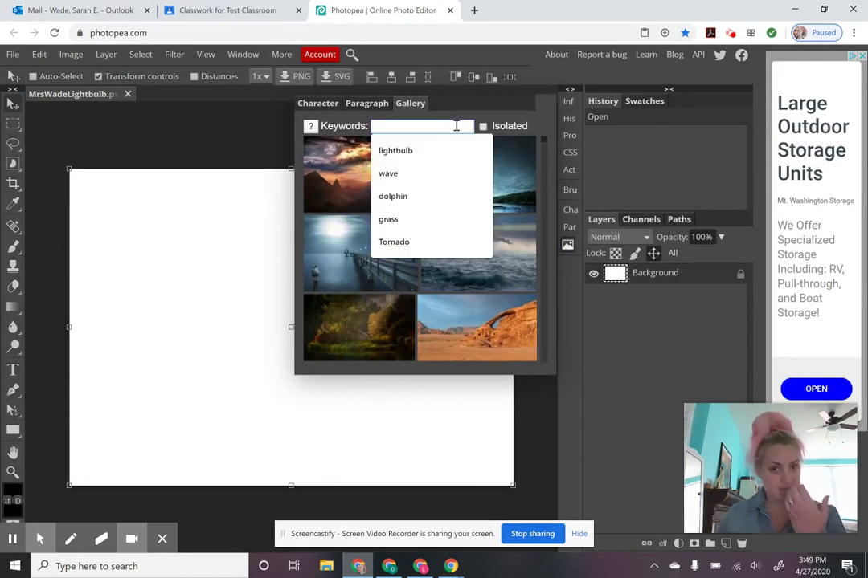
{"action": "type", "text": "l"}
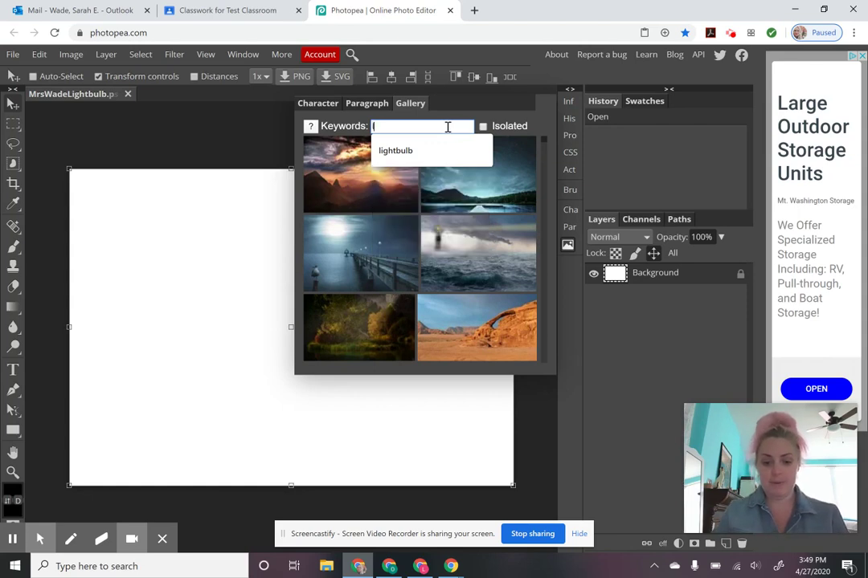
{"action": "type", "text": "ight"}
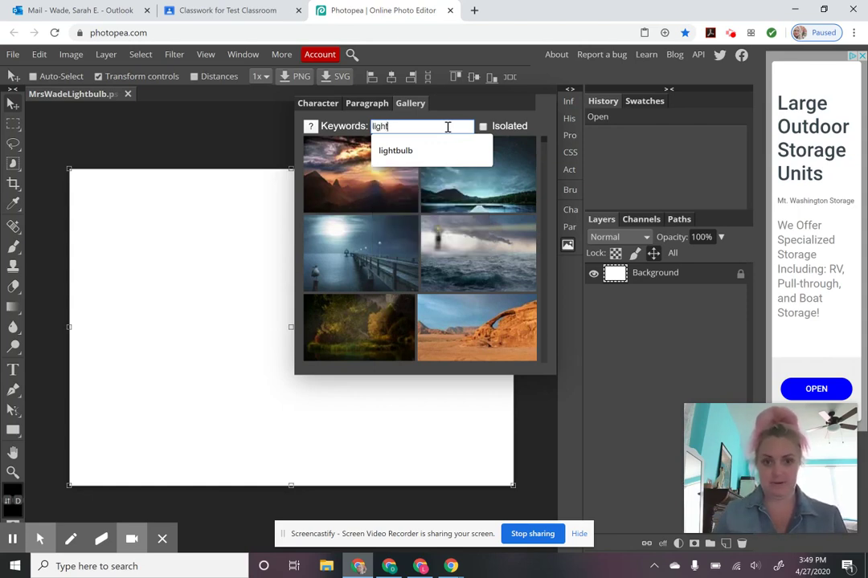
{"action": "type", "text": "bulb"}
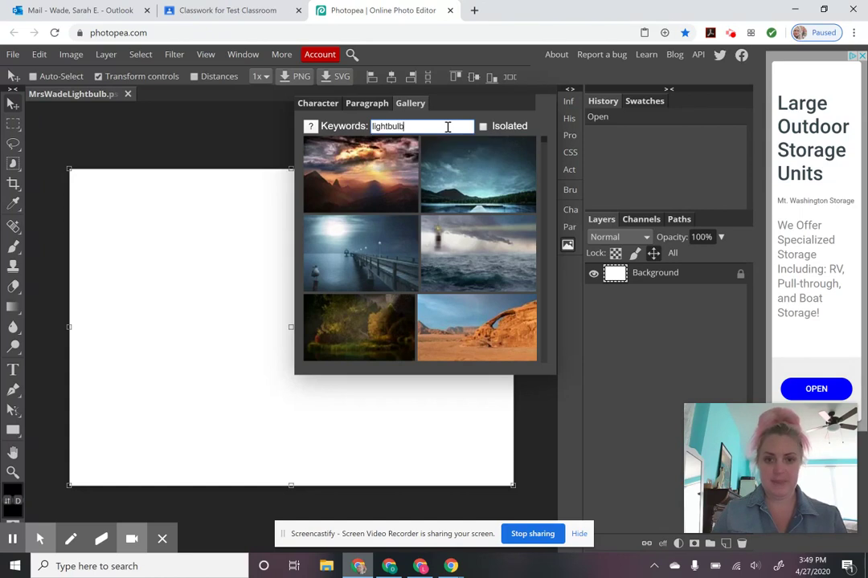
{"action": "key", "text": "Return"}
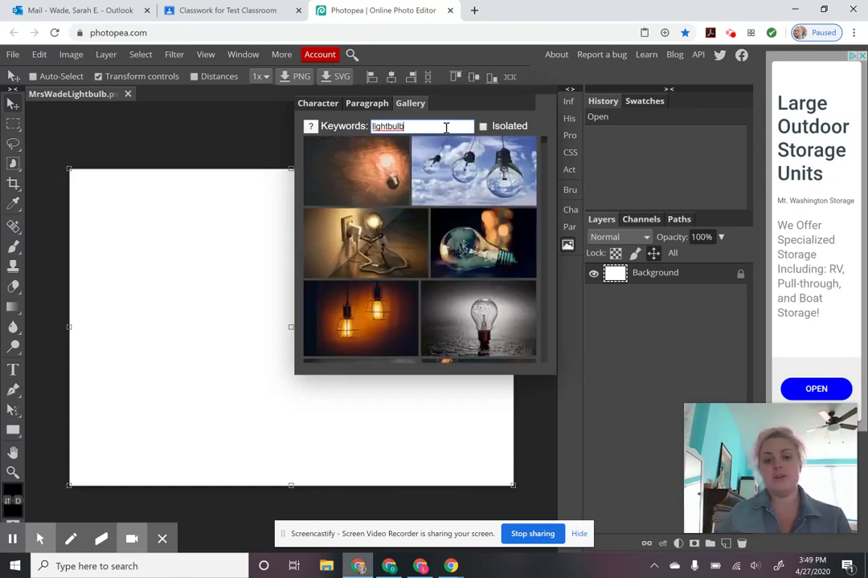
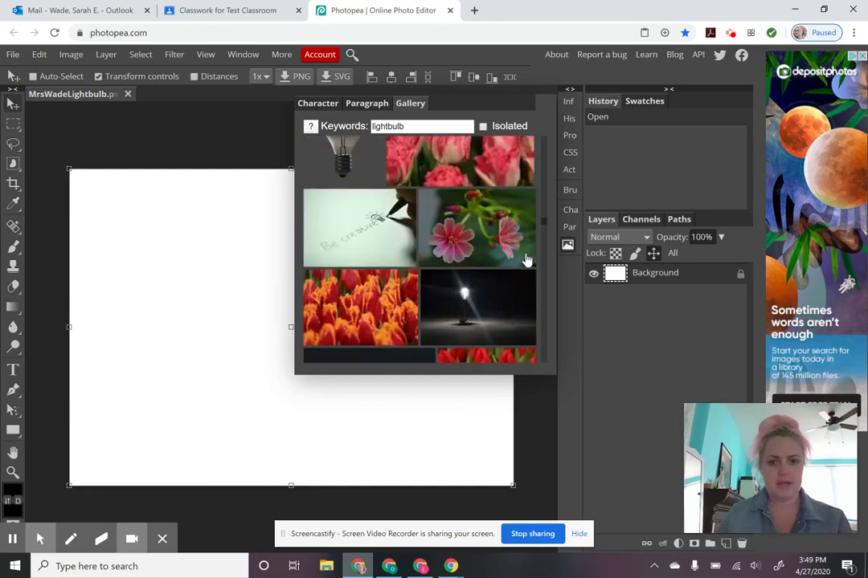
Step: Place the upright clear light bulb photo with the white background from the gallery results into the project
{"action": "scroll", "coordinate": [526, 259], "scroll_direction": "up", "scroll_amount": 2}
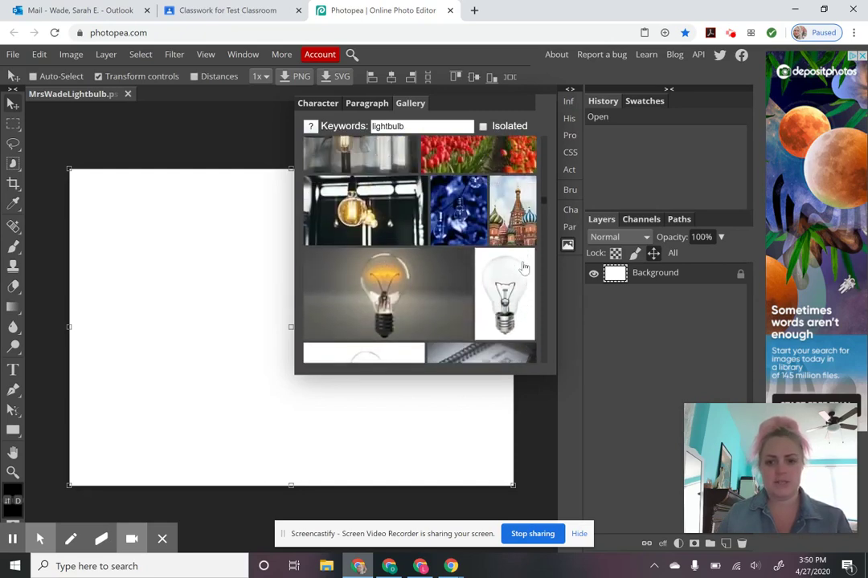
{"action": "scroll", "coordinate": [520, 264], "scroll_direction": "down", "scroll_amount": 1}
{"action": "left_click", "coordinate": [518, 241]}
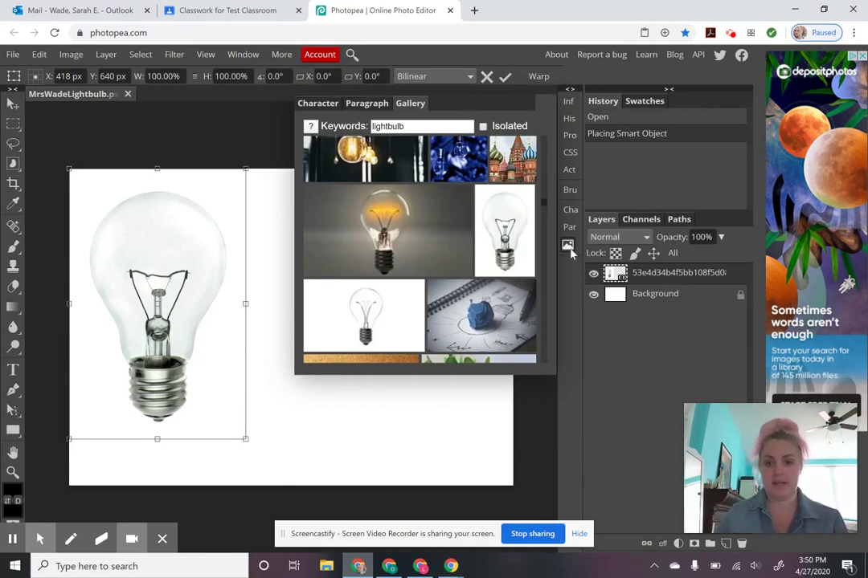
{"action": "left_click", "coordinate": [39, 539]}
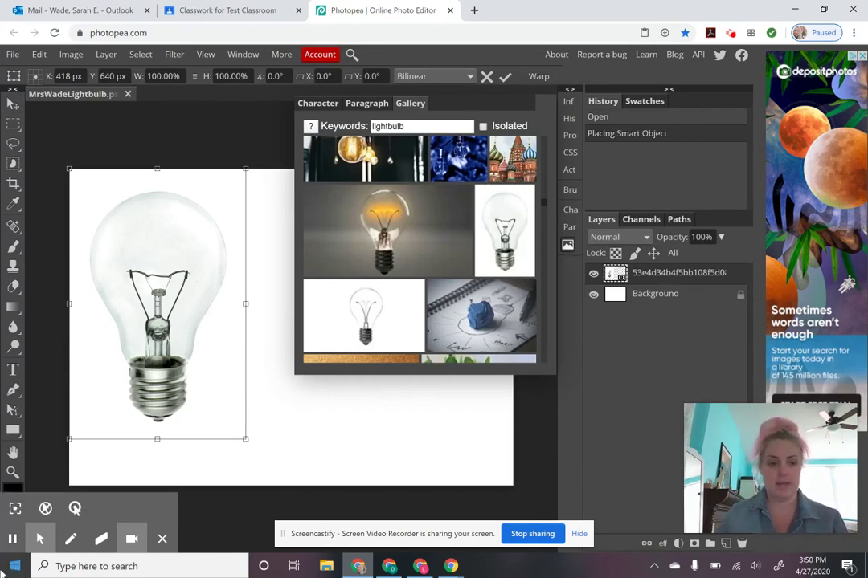
{"action": "left_click", "coordinate": [15, 508]}
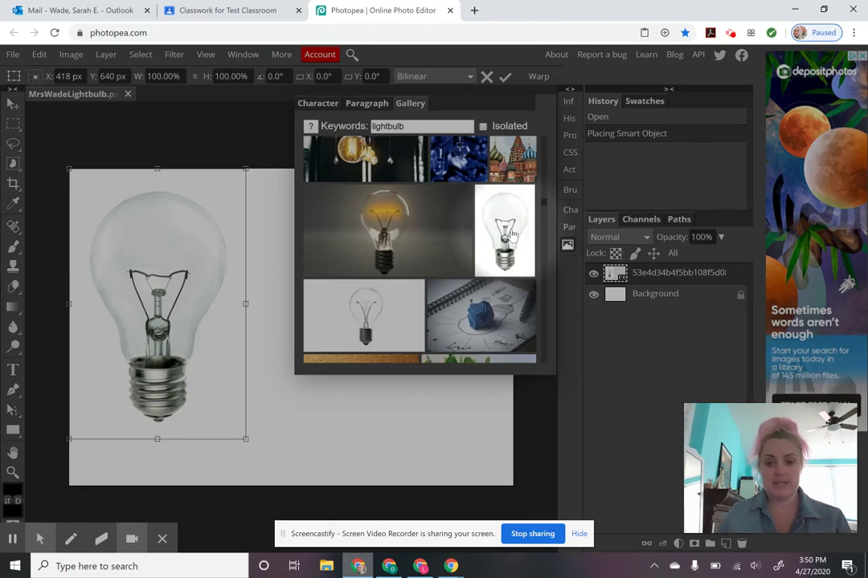
{"action": "left_click", "coordinate": [40, 539]}
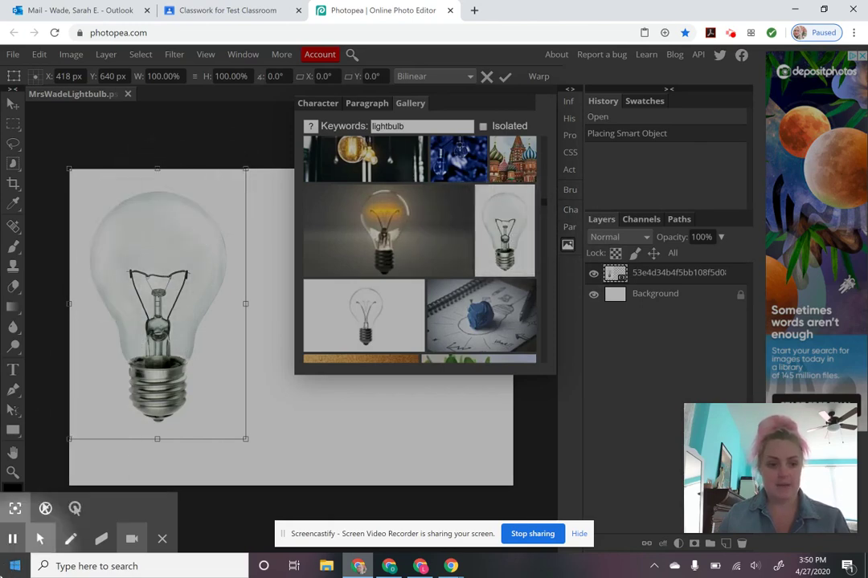
{"action": "left_click", "coordinate": [15, 509]}
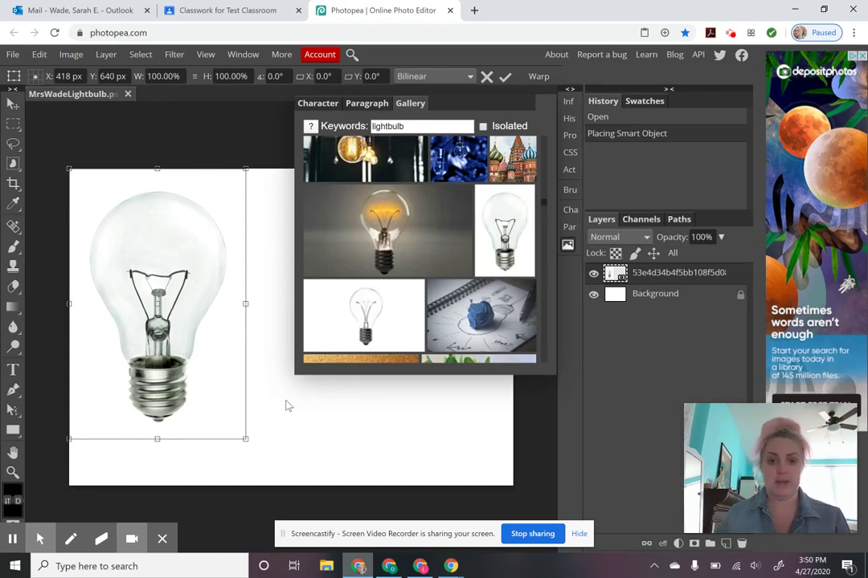
Step: Search Google for "lightbulb" in a new browser tab and show the image results
{"action": "left_click", "coordinate": [474, 10]}
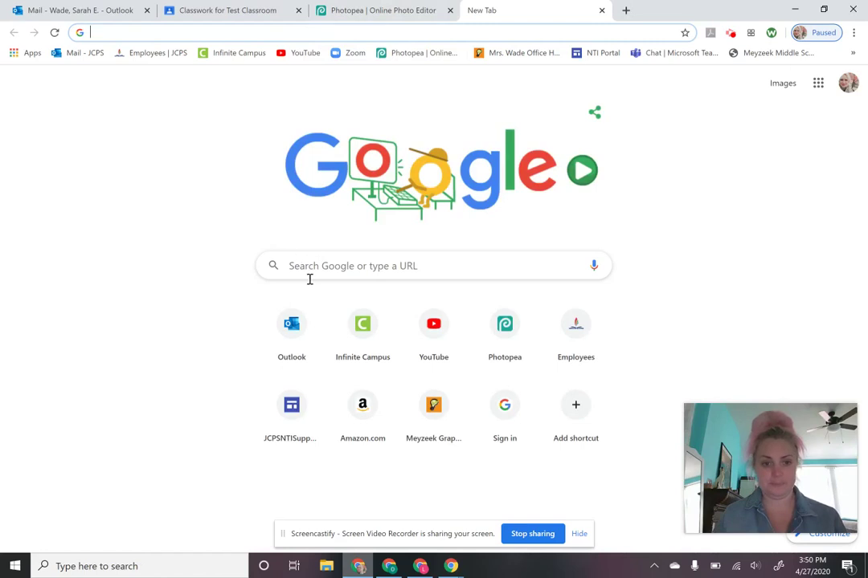
{"action": "left_click", "coordinate": [315, 265]}
{"action": "type", "text": "light"}
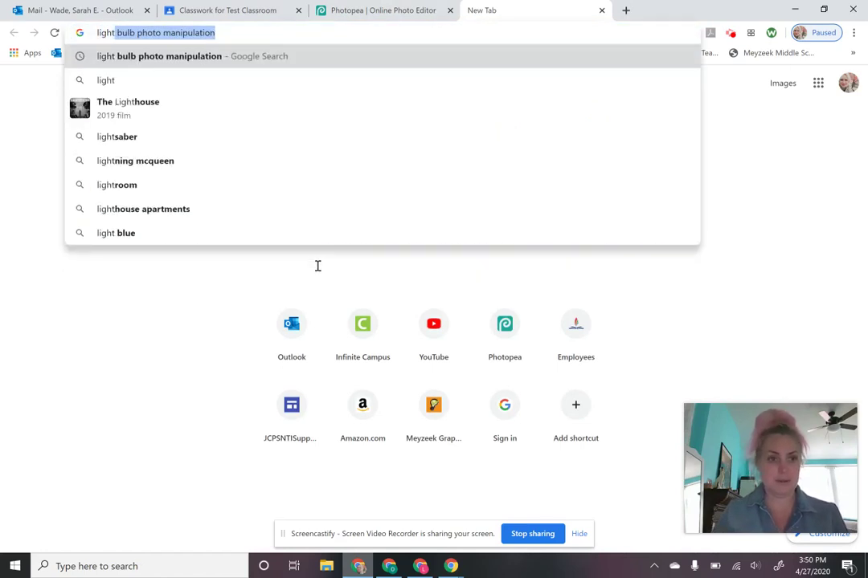
{"action": "type", "text": "bulb"}
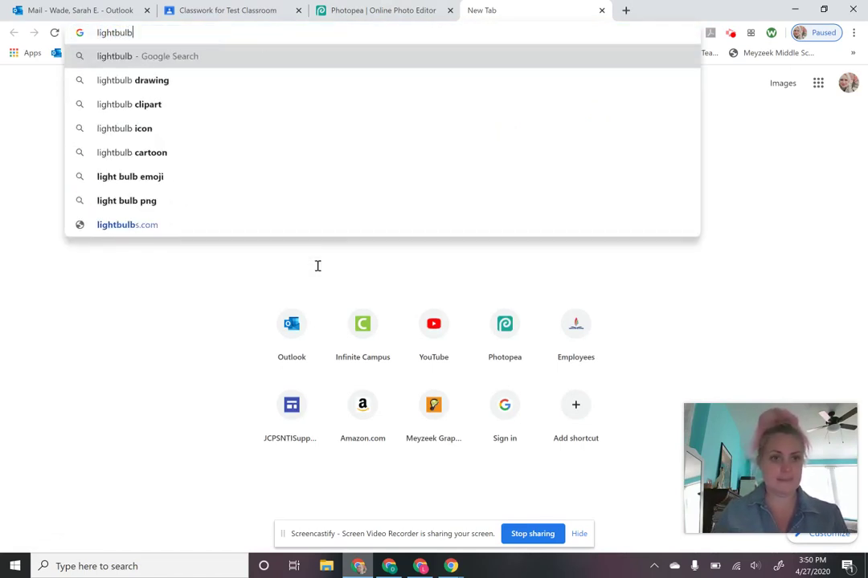
{"action": "key", "text": "Return"}
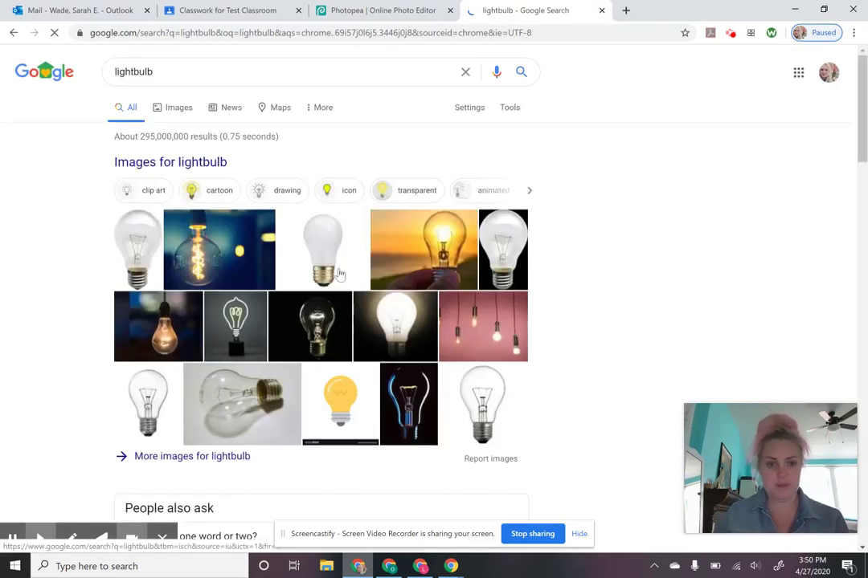
{"action": "left_click", "coordinate": [172, 115]}
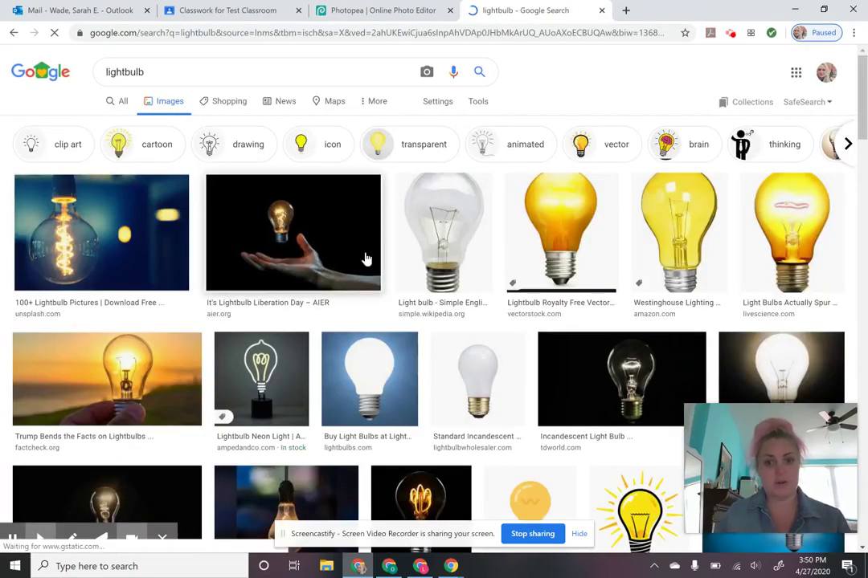
Step: Browse the "lightbulb" image results for alternative light bulb photos suited to the composite
{"action": "scroll", "coordinate": [414, 277], "scroll_direction": "down", "scroll_amount": 3}
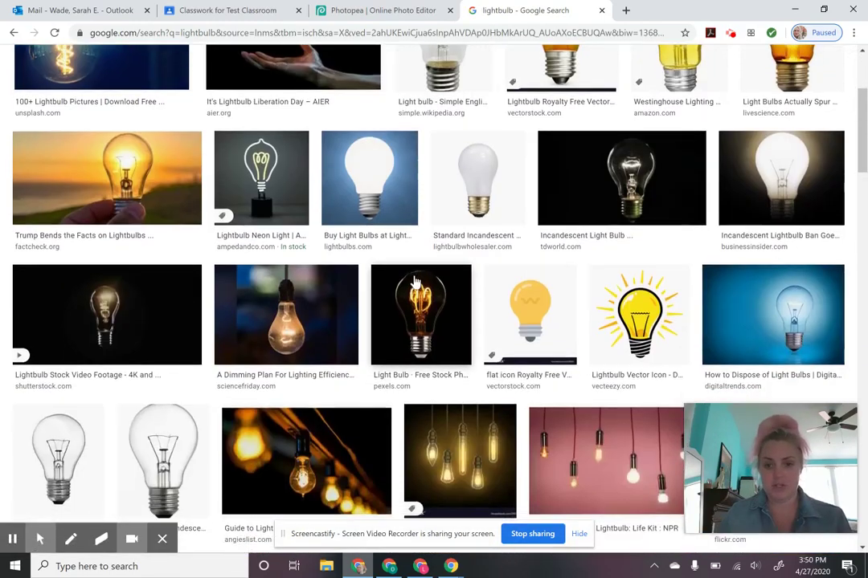
{"action": "scroll", "coordinate": [414, 283], "scroll_direction": "down", "scroll_amount": 2}
{"action": "scroll", "coordinate": [414, 277], "scroll_direction": "up", "scroll_amount": 5}
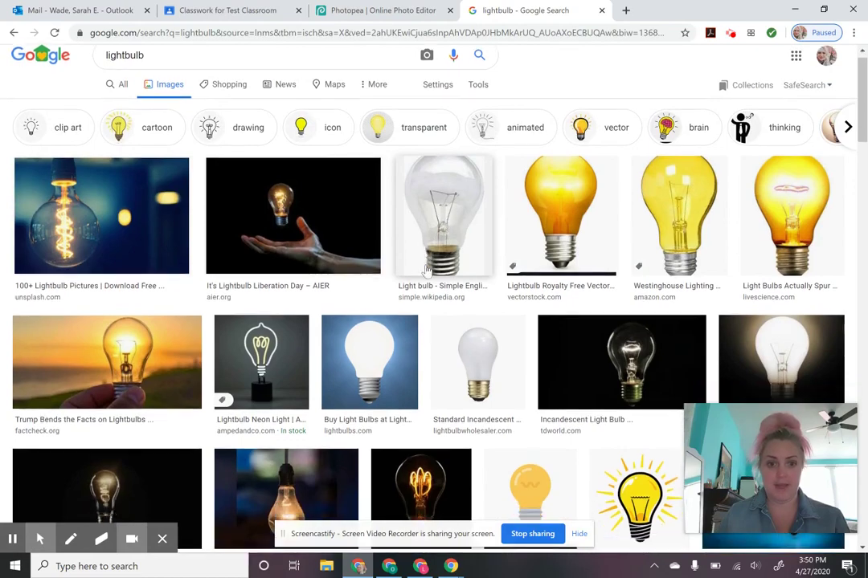
{"action": "scroll", "coordinate": [242, 293], "scroll_direction": "down", "scroll_amount": 6}
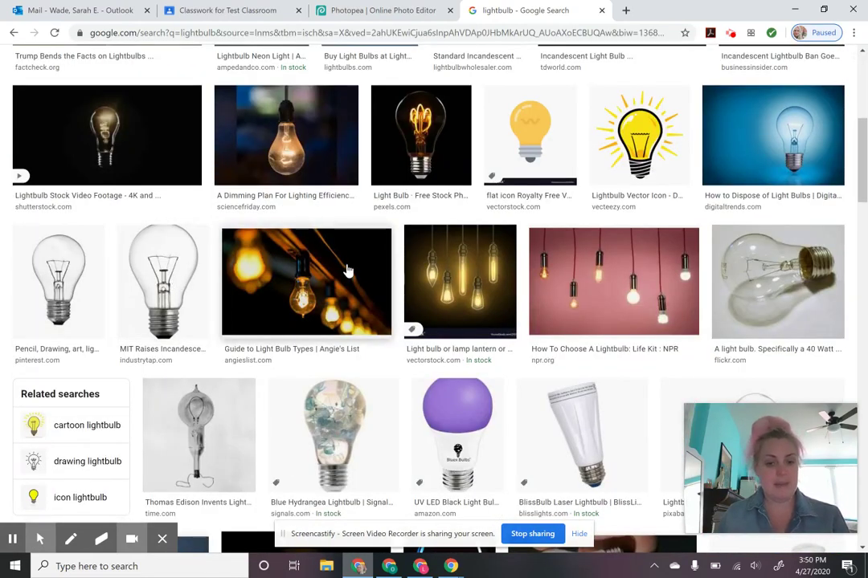
{"action": "scroll", "coordinate": [380, 270], "scroll_direction": "down", "scroll_amount": 3}
{"action": "scroll", "coordinate": [381, 270], "scroll_direction": "down", "scroll_amount": 3}
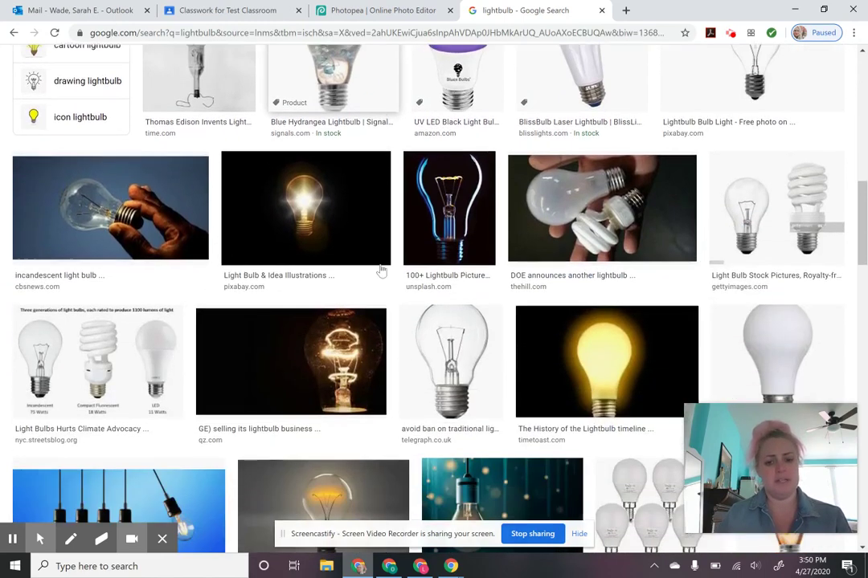
{"action": "scroll", "coordinate": [382, 270], "scroll_direction": "down", "scroll_amount": 3}
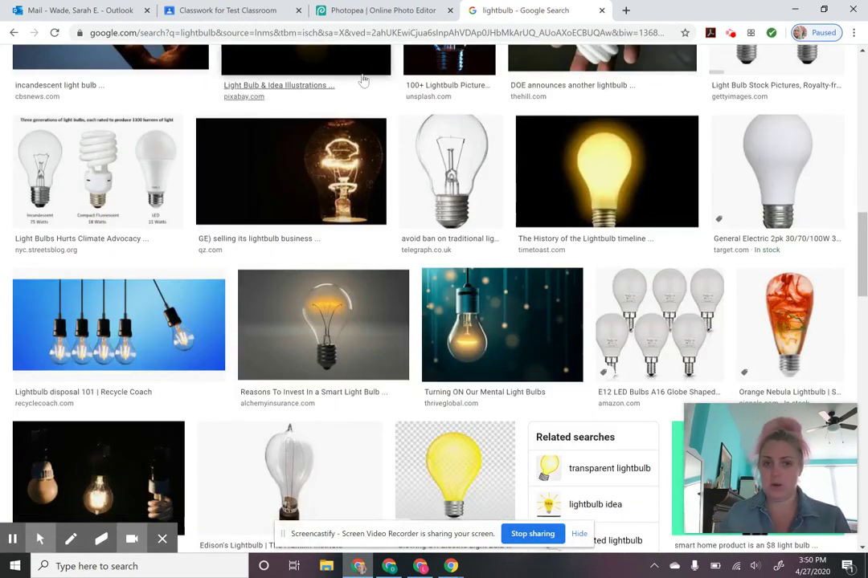
Step: Return to Photopea, close the image gallery and apply the placement of the light bulb photo
{"action": "left_click", "coordinate": [354, 11]}
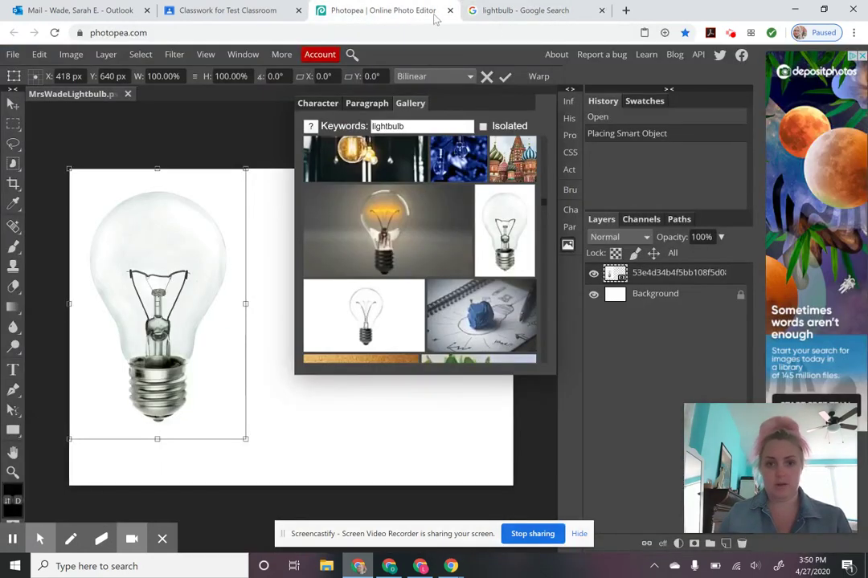
{"action": "left_click", "coordinate": [568, 246]}
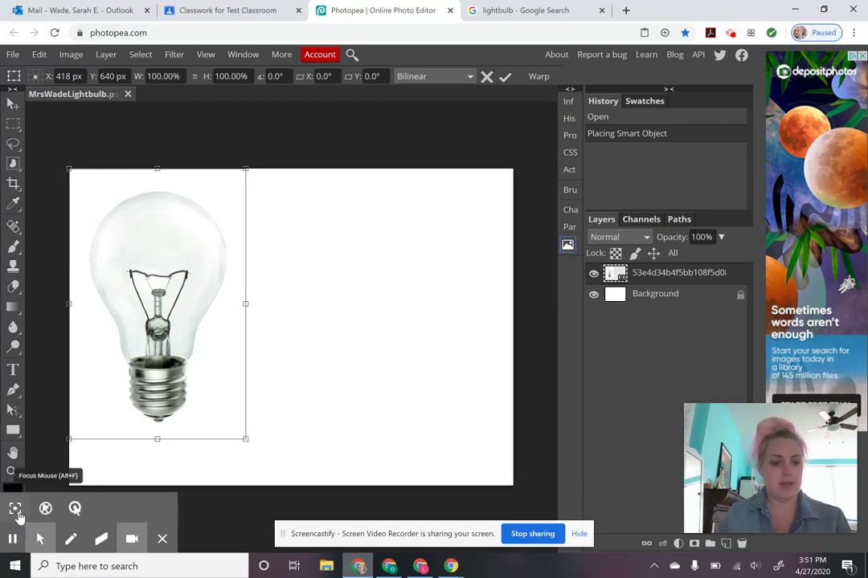
{"action": "left_click", "coordinate": [14, 508]}
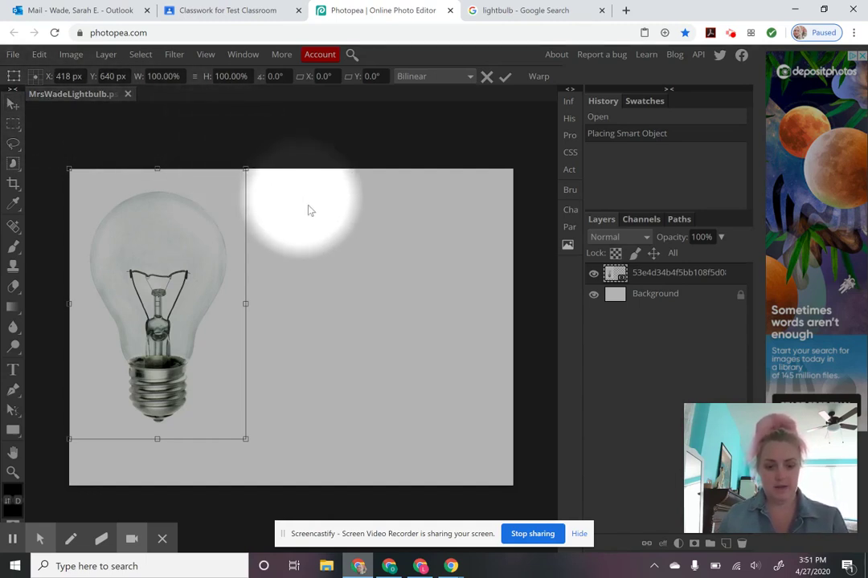
{"action": "key", "text": "Return"}
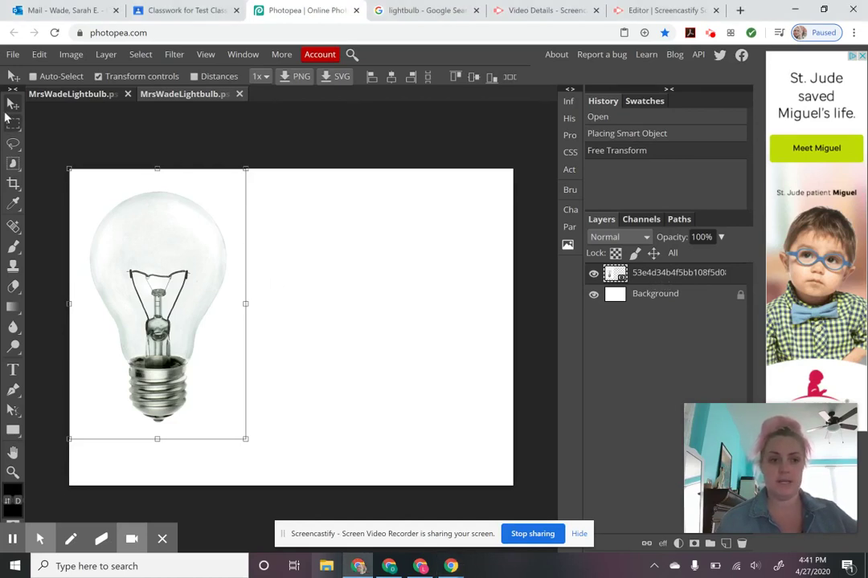
Step: Move the light bulb photo from the canvas edge to near the middle with the Move tool
{"action": "left_click_drag", "start_coordinate": [177, 295], "coordinate": [319, 318]}
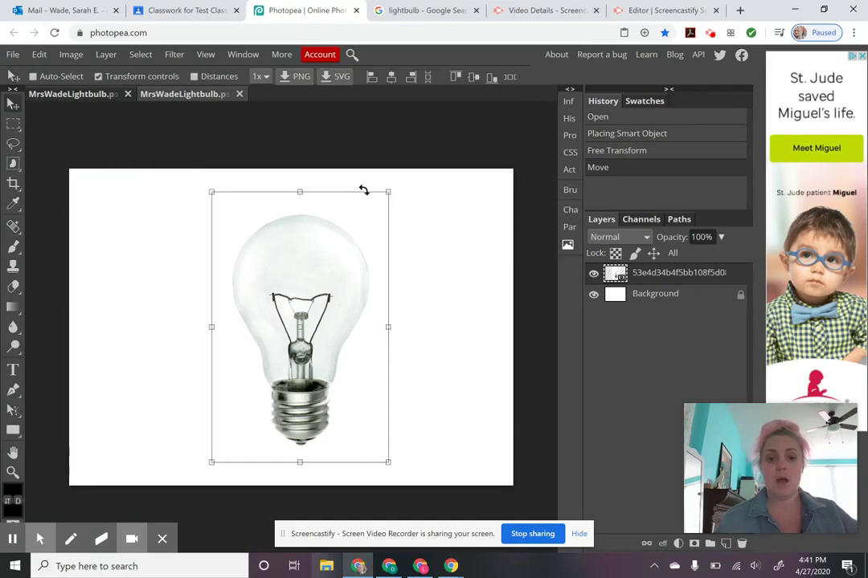
{"action": "mouse_move", "coordinate": [40, 539]}
{"action": "left_click", "coordinate": [15, 508]}
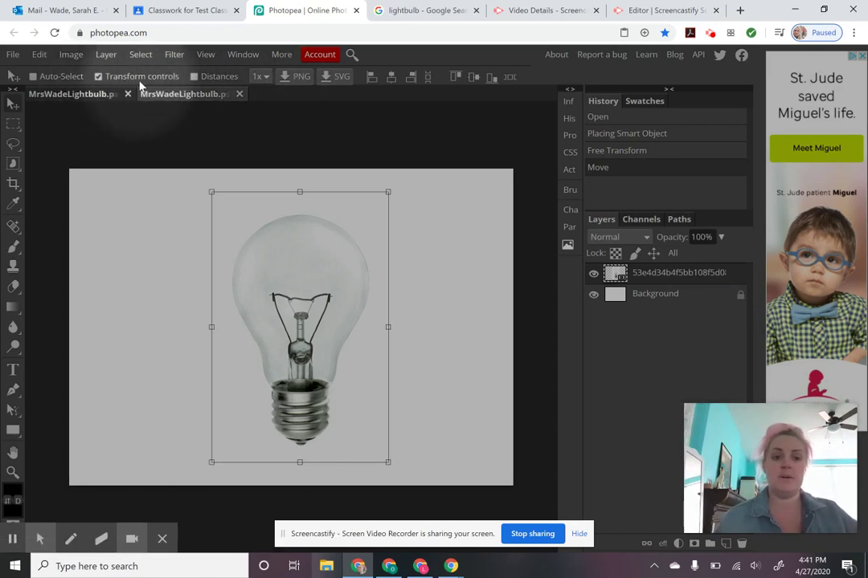
Step: Reposition the light bulb slightly with the transform controls turned off, and turn the controls back on
{"action": "left_click", "coordinate": [97, 77]}
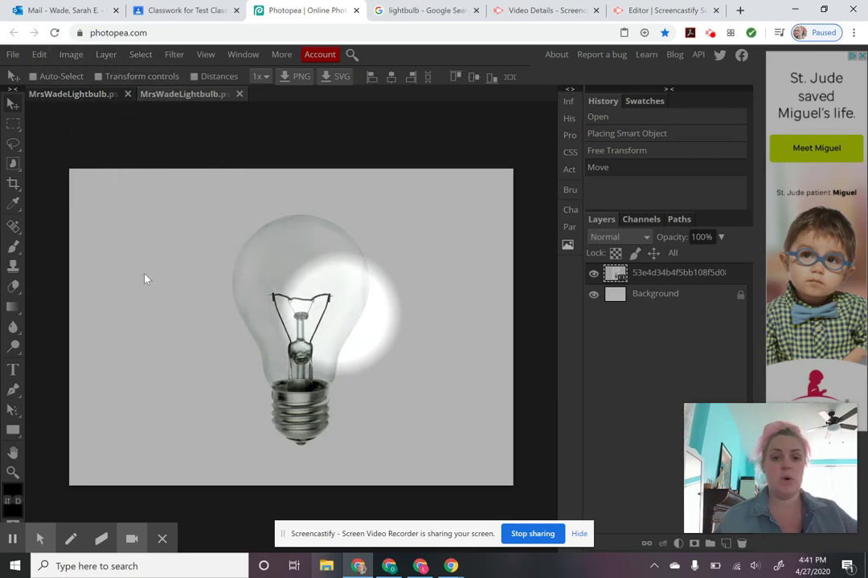
{"action": "mouse_move", "coordinate": [40, 539]}
{"action": "left_click", "coordinate": [45, 507]}
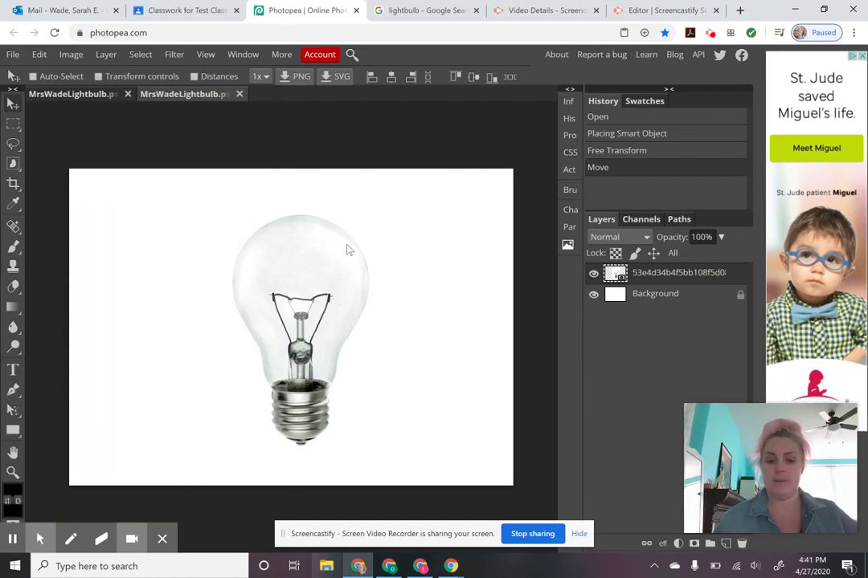
{"action": "left_click_drag", "start_coordinate": [349, 248], "coordinate": [290, 268]}
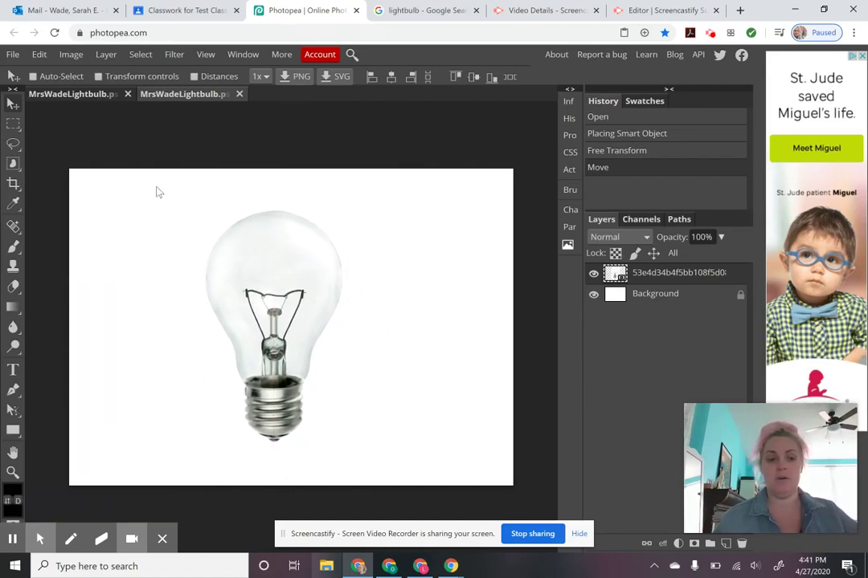
{"action": "left_click_drag", "start_coordinate": [227, 249], "coordinate": [231, 253]}
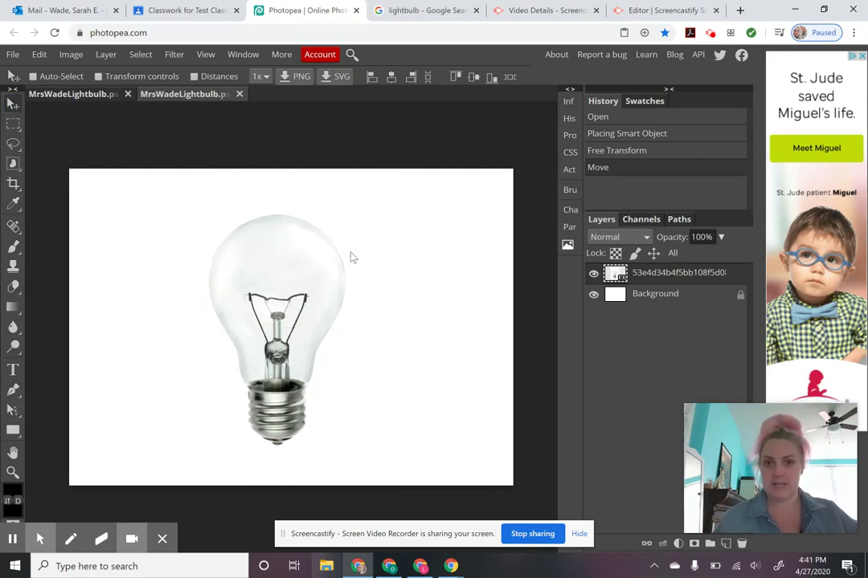
{"action": "left_click", "coordinate": [100, 77]}
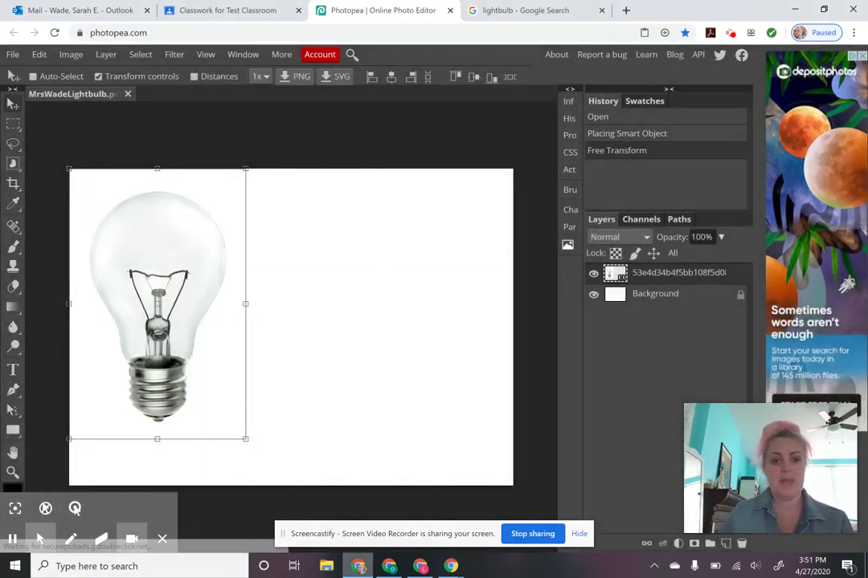
Step: Move the light bulb photo near the centre of the canvas and rotate it to -90° so it lies sideways
{"action": "left_click_drag", "start_coordinate": [192, 264], "coordinate": [315, 302]}
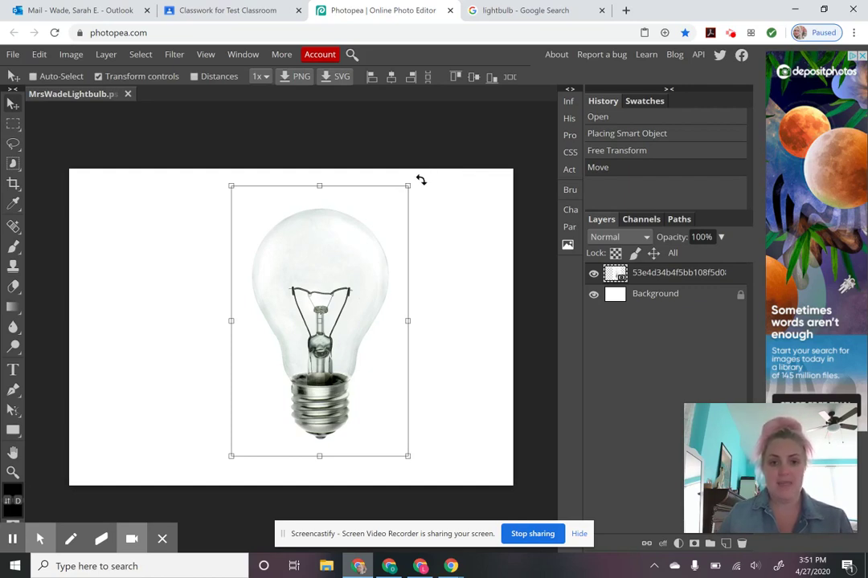
{"action": "left_click_drag", "start_coordinate": [419, 179], "coordinate": [234, 239]}
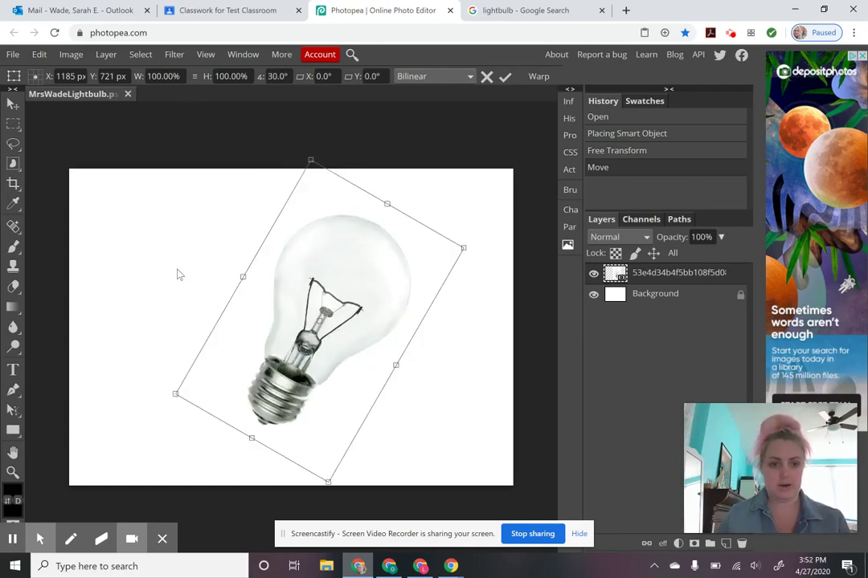
{"action": "left_click_drag", "start_coordinate": [180, 275], "coordinate": [205, 242]}
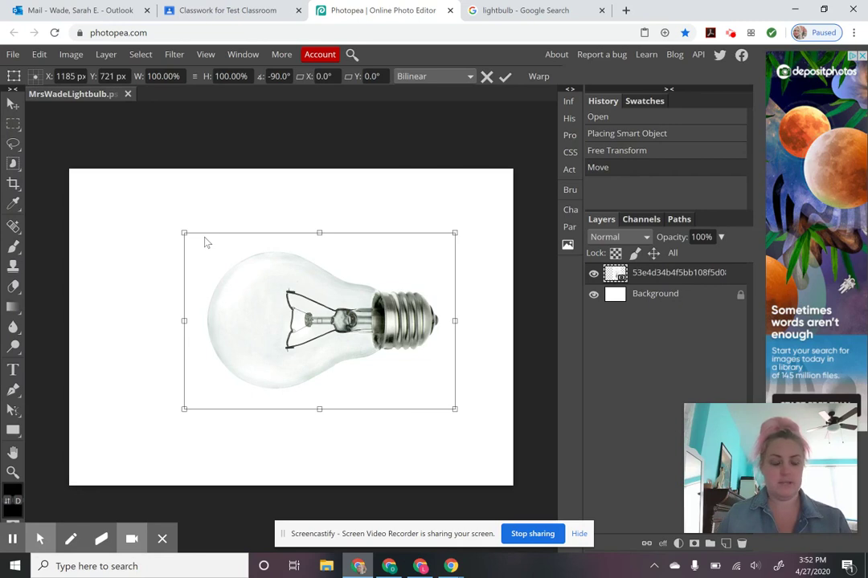
{"action": "mouse_move", "coordinate": [206, 243]}
{"action": "left_mouse_down"}
{"action": "mouse_move", "coordinate": [231, 221]}
{"action": "mouse_move", "coordinate": [199, 232]}
{"action": "mouse_move", "coordinate": [183, 274]}
{"action": "mouse_move", "coordinate": [195, 248]}
{"action": "mouse_move", "coordinate": [182, 238]}
{"action": "mouse_move", "coordinate": [217, 231]}
{"action": "left_mouse_up"}
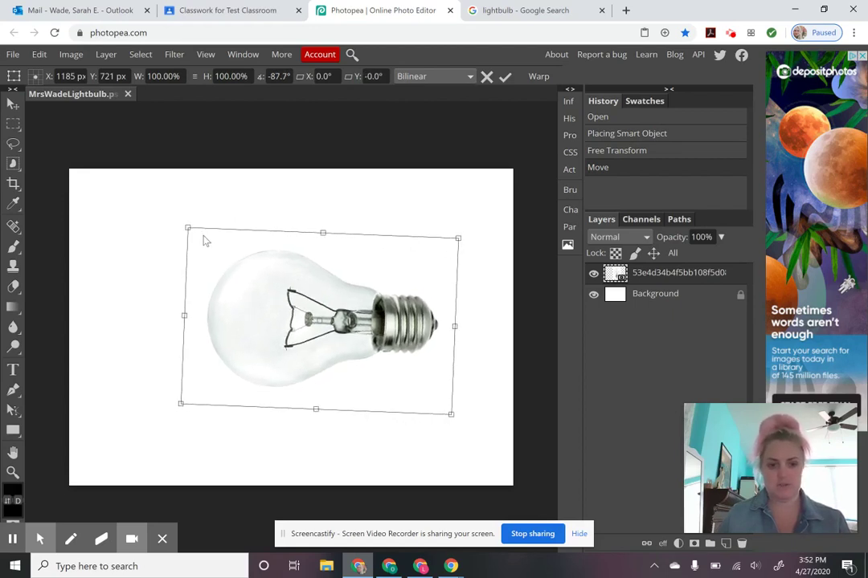
{"action": "left_click_drag", "start_coordinate": [208, 228], "coordinate": [195, 246]}
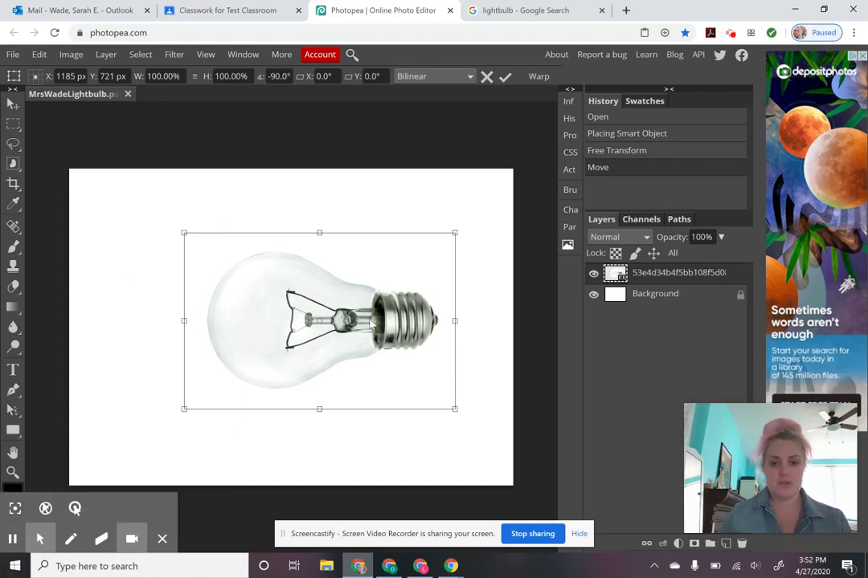
Step: Reposition the sideways light bulb and scale it proportionally to about 142% so it nearly fills the canvas, applying the transform
{"action": "left_click_drag", "start_coordinate": [371, 326], "coordinate": [394, 349]}
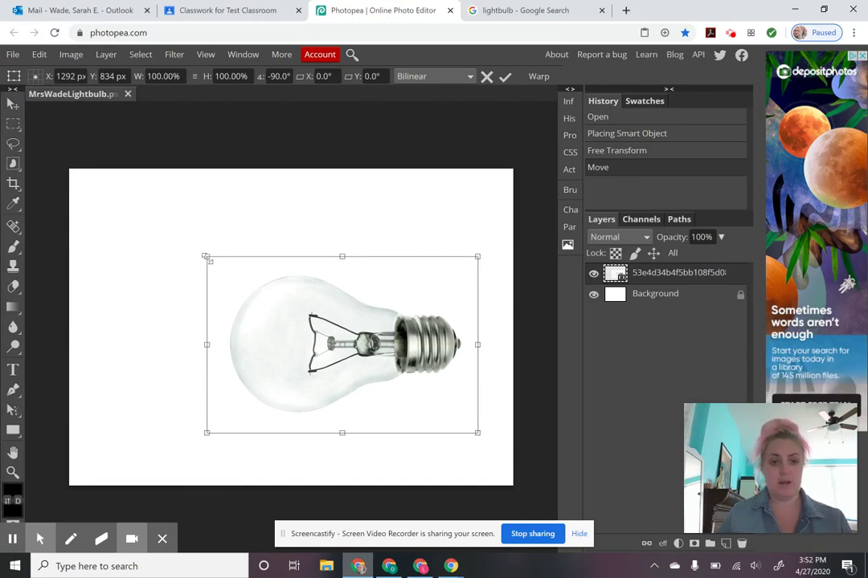
{"action": "left_click_drag", "start_coordinate": [205, 257], "coordinate": [157, 215]}
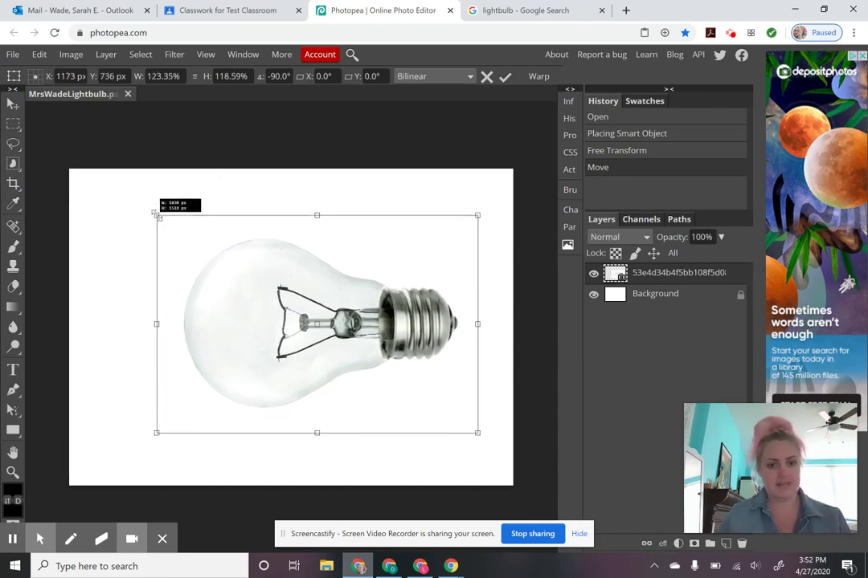
{"action": "left_click_drag", "start_coordinate": [156, 216], "coordinate": [122, 183]}
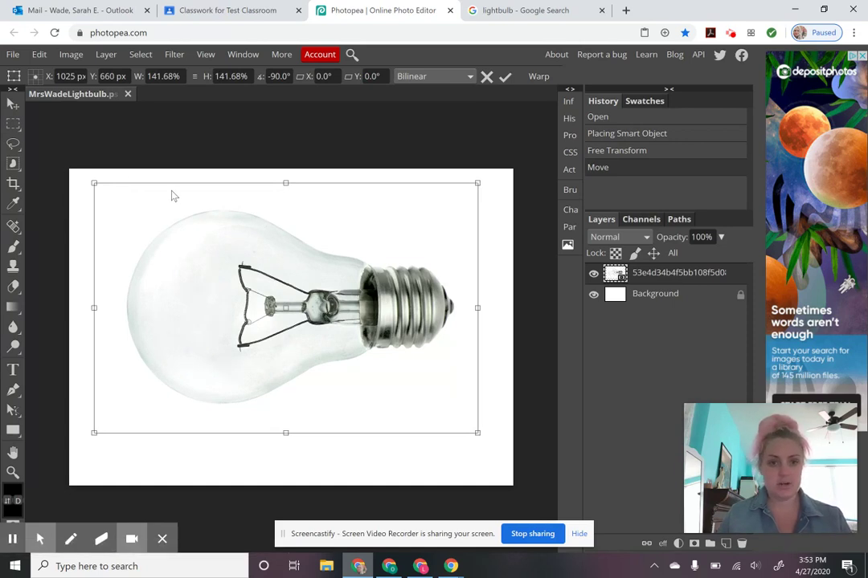
{"action": "key", "text": "Return"}
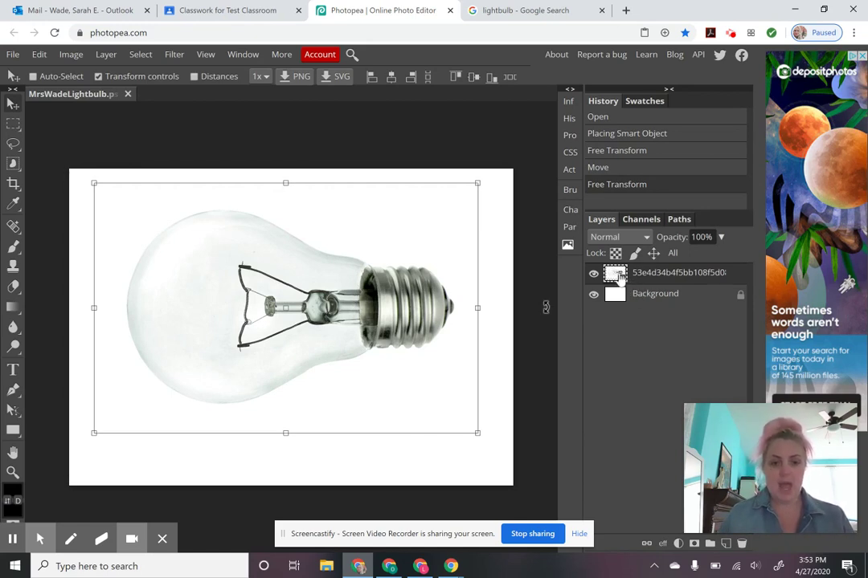
Step: Rasterize the light bulb smart object with the Brush tool, paint a black test stroke across the bulb and undo that stroke
{"action": "left_click", "coordinate": [13, 247]}
{"action": "left_click", "coordinate": [215, 240]}
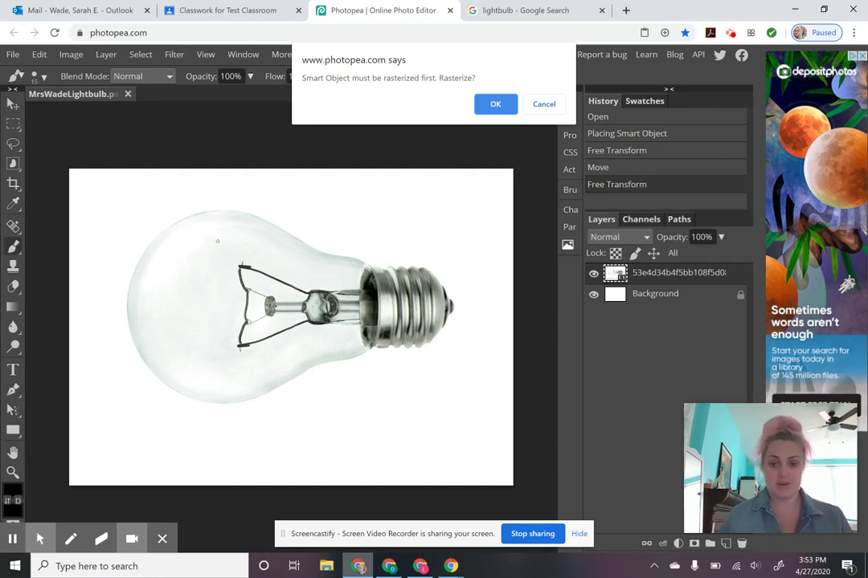
{"action": "left_click", "coordinate": [496, 106]}
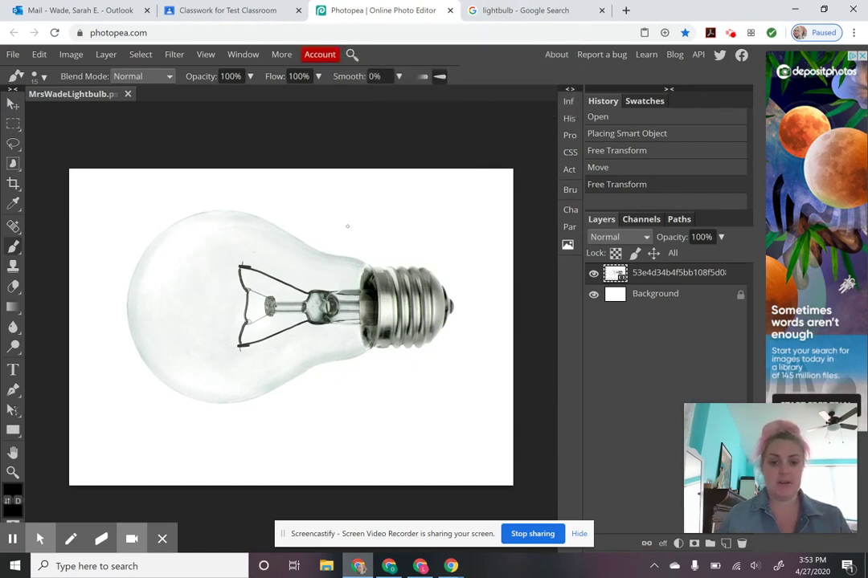
{"action": "mouse_move", "coordinate": [338, 227]}
{"action": "left_mouse_down"}
{"action": "mouse_move", "coordinate": [258, 268]}
{"action": "mouse_move", "coordinate": [271, 313]}
{"action": "mouse_move", "coordinate": [346, 234]}
{"action": "mouse_move", "coordinate": [368, 257]}
{"action": "left_mouse_up"}
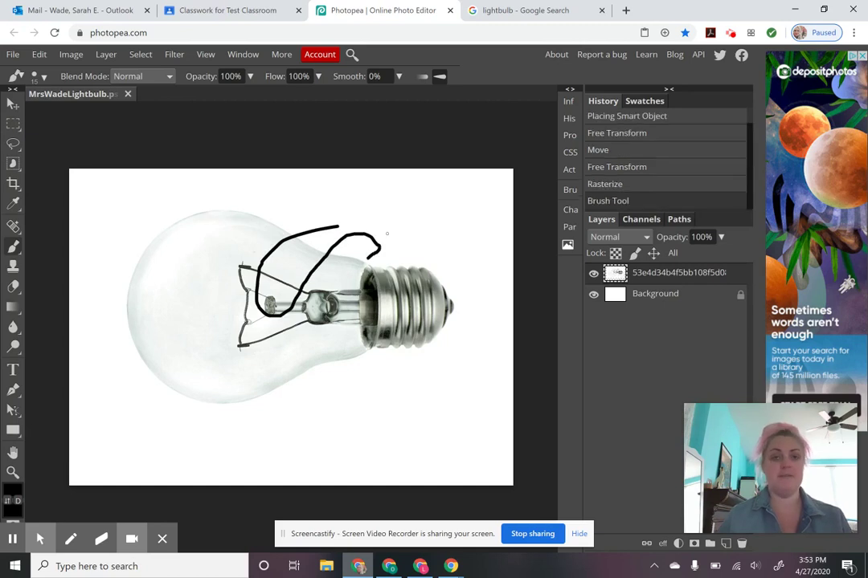
{"action": "key", "text": "ctrl+z"}
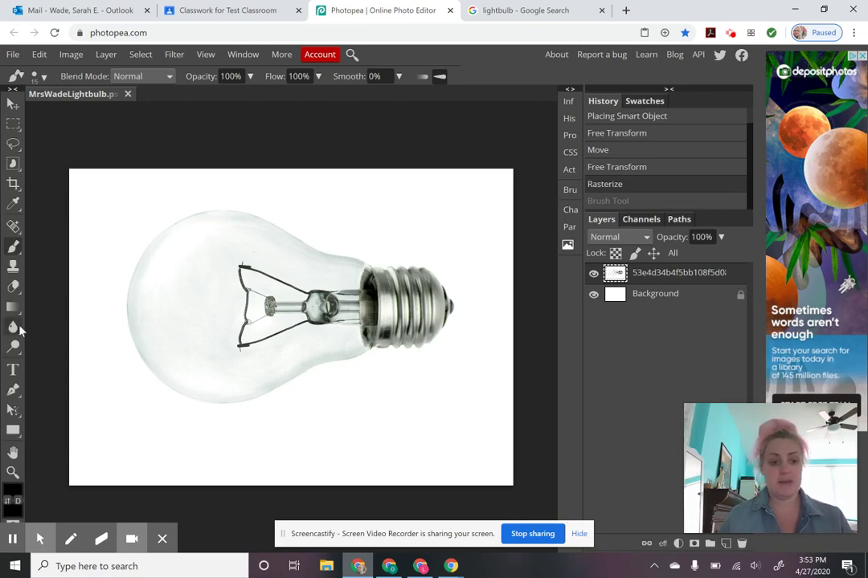
Step: Start a Pen tool shape along the inner rim of the bulb's metal base, with a lower anchor and a curved anchor at mid-height
{"action": "left_click", "coordinate": [17, 388]}
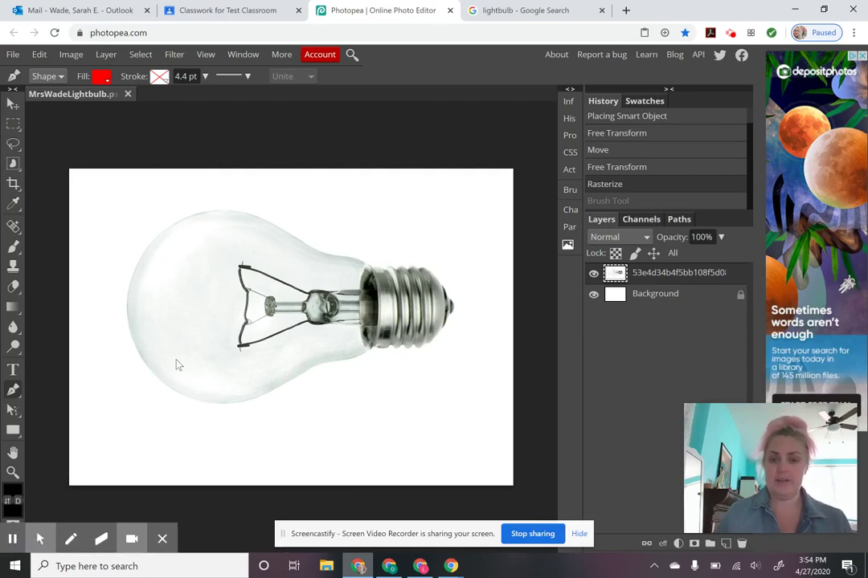
{"action": "key", "text": "z"}
{"action": "left_click", "coordinate": [261, 257]}
{"action": "left_click", "coordinate": [263, 257]}
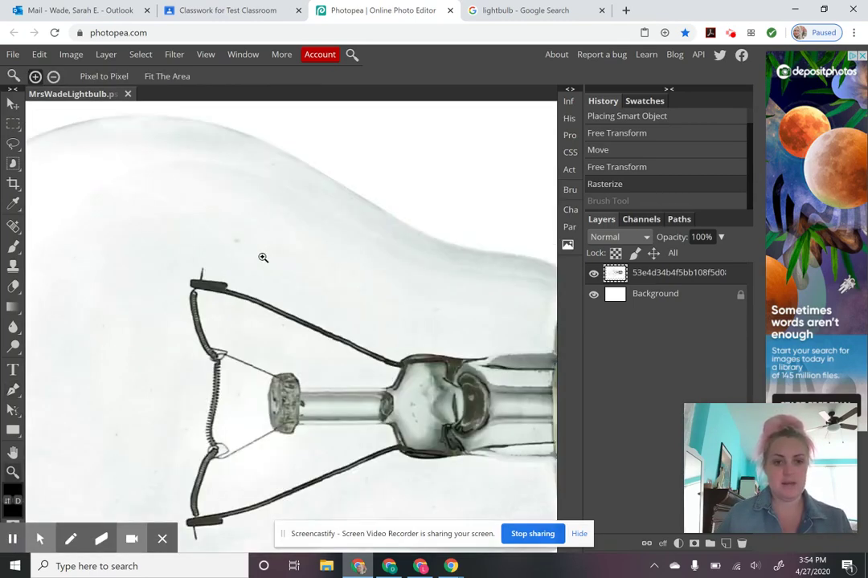
{"action": "left_click", "coordinate": [372, 250], "text": "alt"}
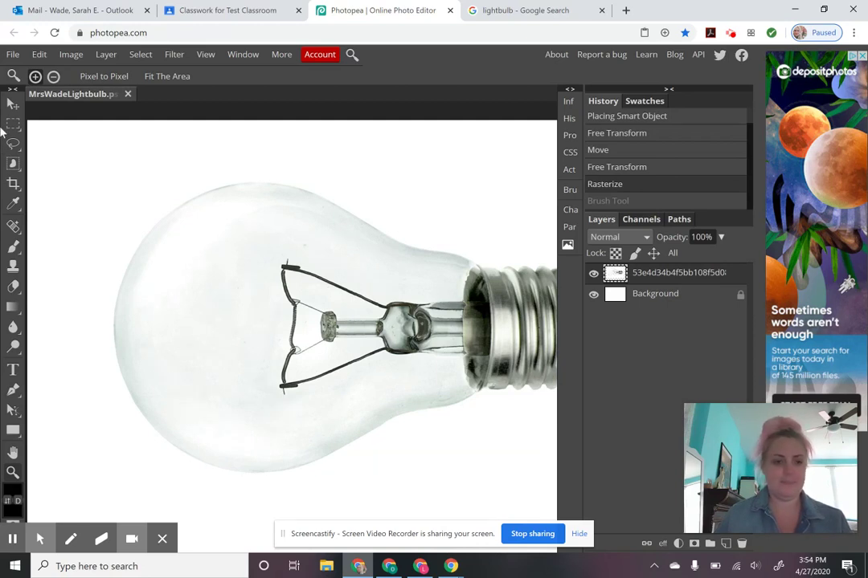
{"action": "left_click", "coordinate": [13, 390]}
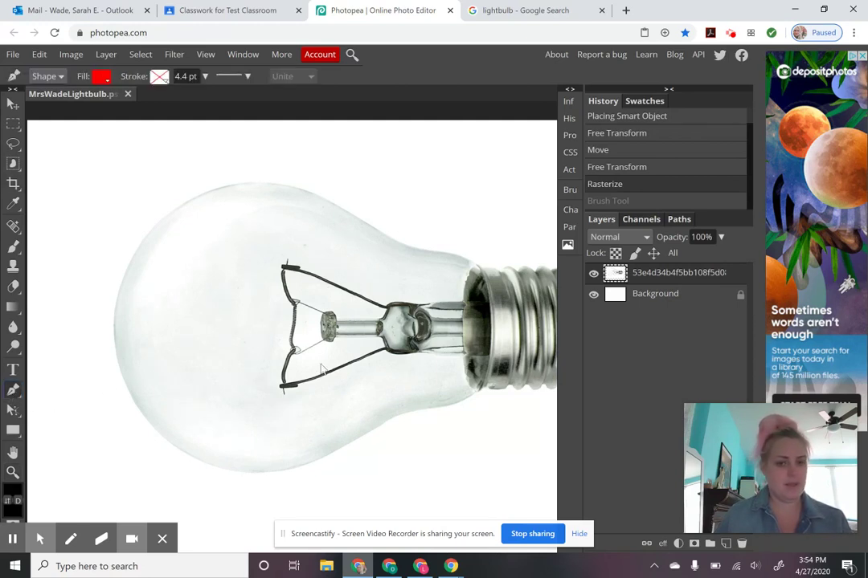
{"action": "left_click", "coordinate": [483, 378]}
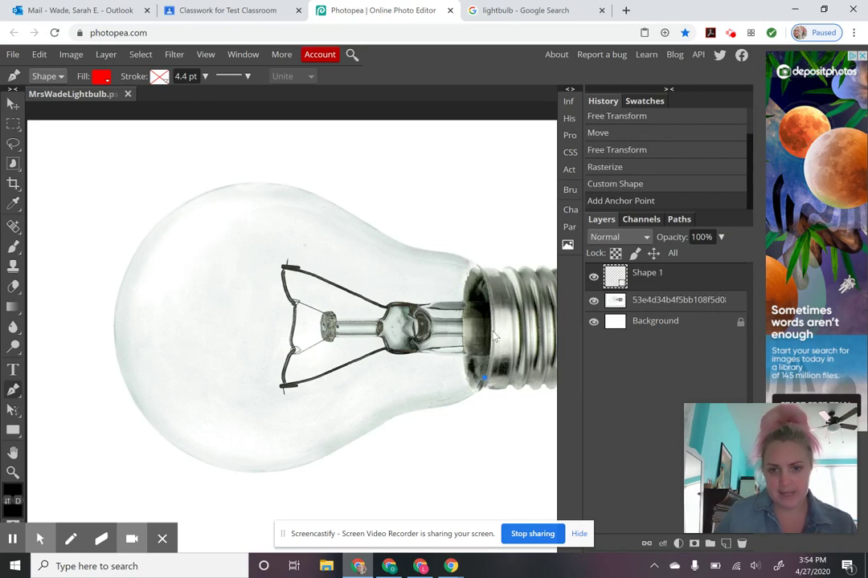
{"action": "left_click", "coordinate": [493, 298]}
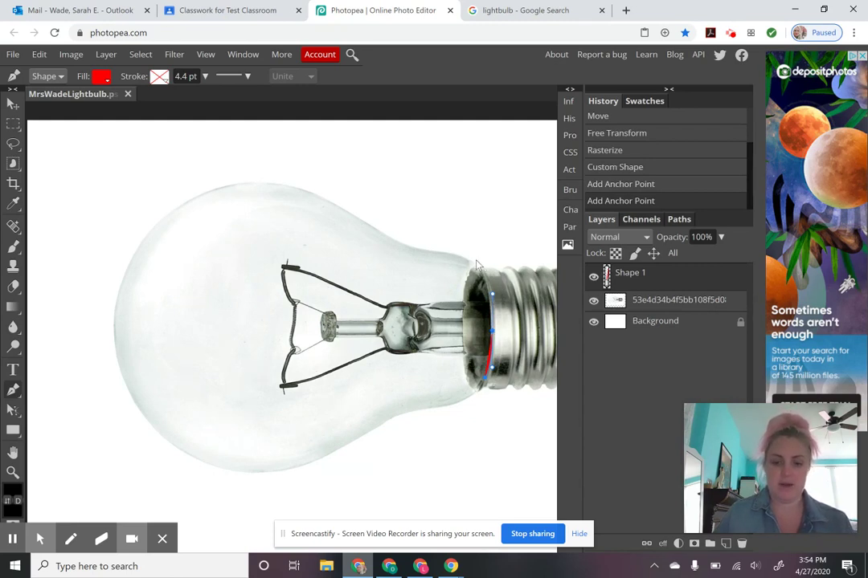
Step: Set the pen shape's fill to none so the light bulb stays visible while tracing
{"action": "left_click", "coordinate": [105, 78]}
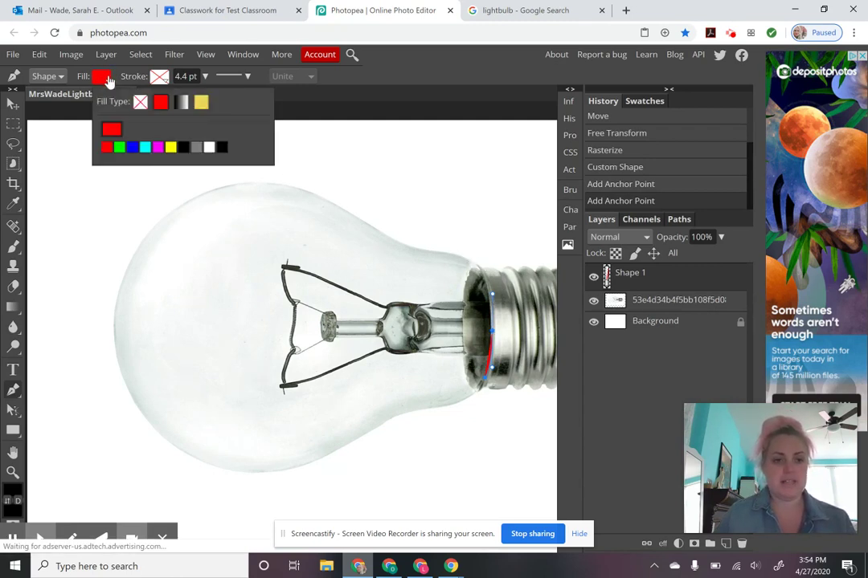
{"action": "left_click", "coordinate": [141, 104]}
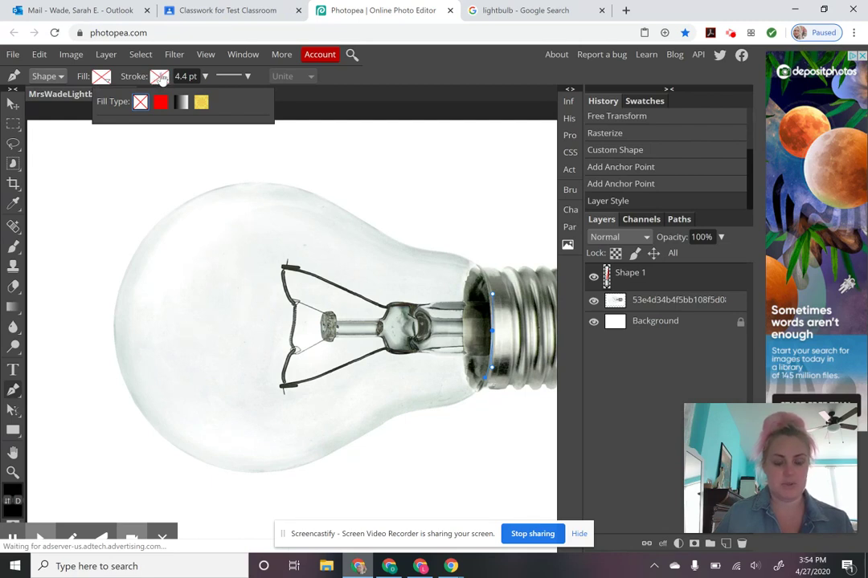
{"action": "left_click", "coordinate": [443, 71]}
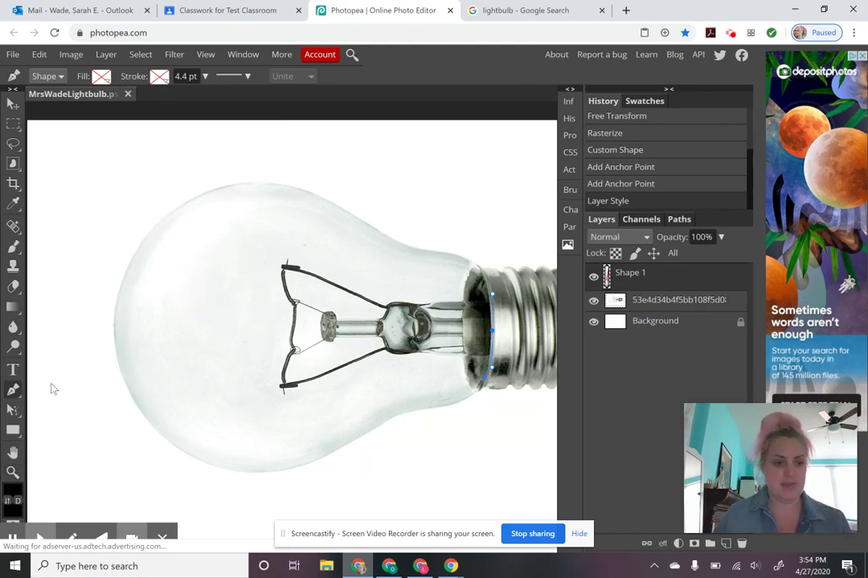
{"action": "left_click", "coordinate": [39, 536]}
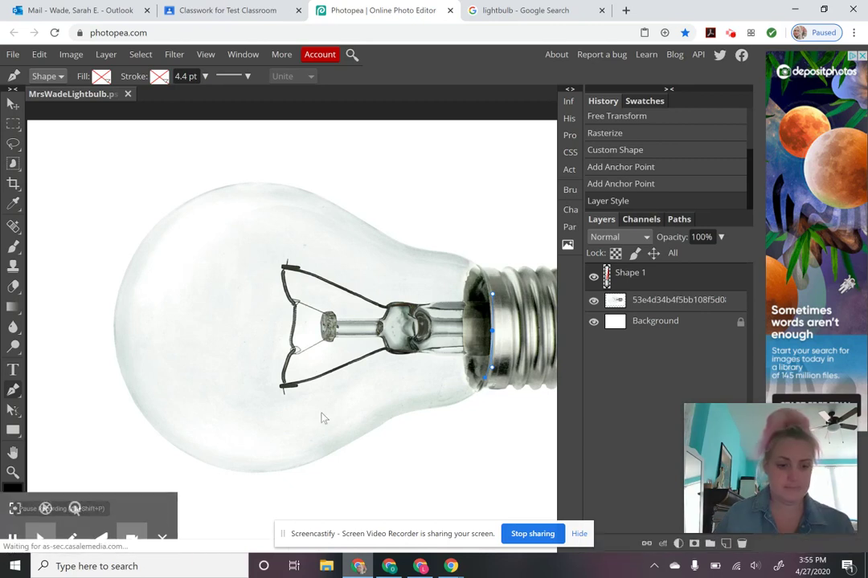
Step: Continue the pen path from the rim's upper end along the inside of the glass's upper edge to the bulb's upper-left curve
{"action": "left_click", "coordinate": [477, 272]}
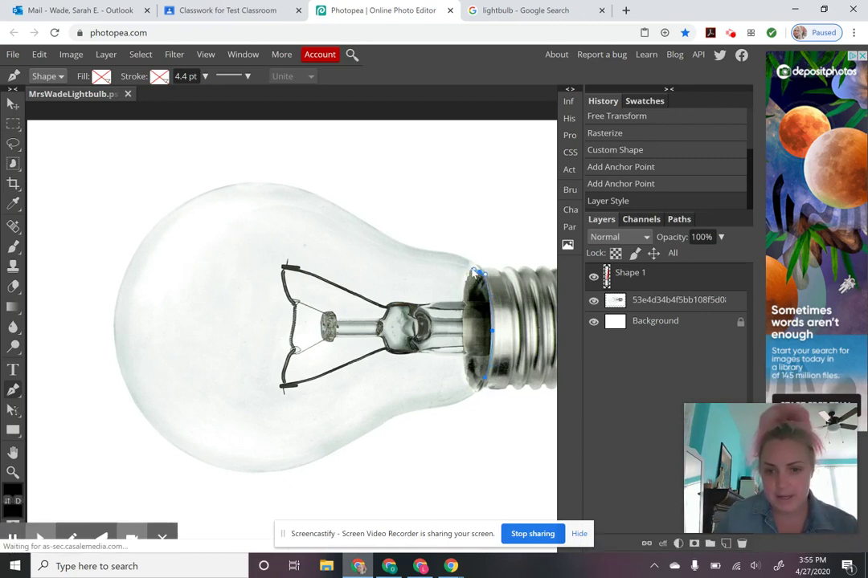
{"action": "left_click", "coordinate": [471, 272]}
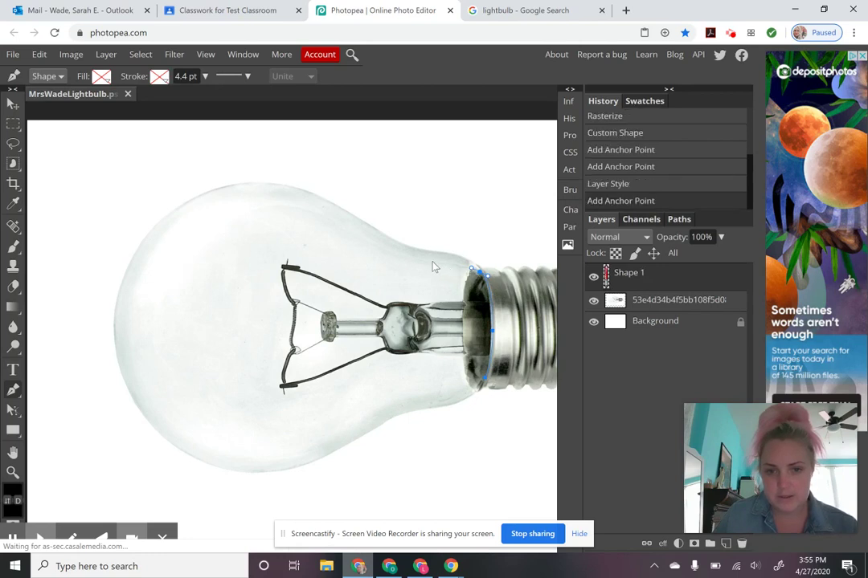
{"action": "left_click_drag", "start_coordinate": [420, 265], "coordinate": [405, 257]}
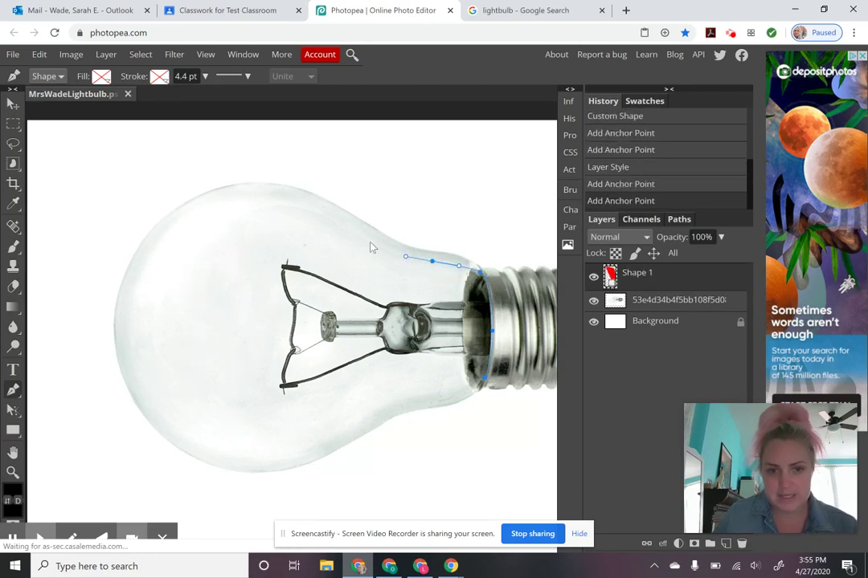
{"action": "left_click_drag", "start_coordinate": [359, 233], "coordinate": [345, 223]}
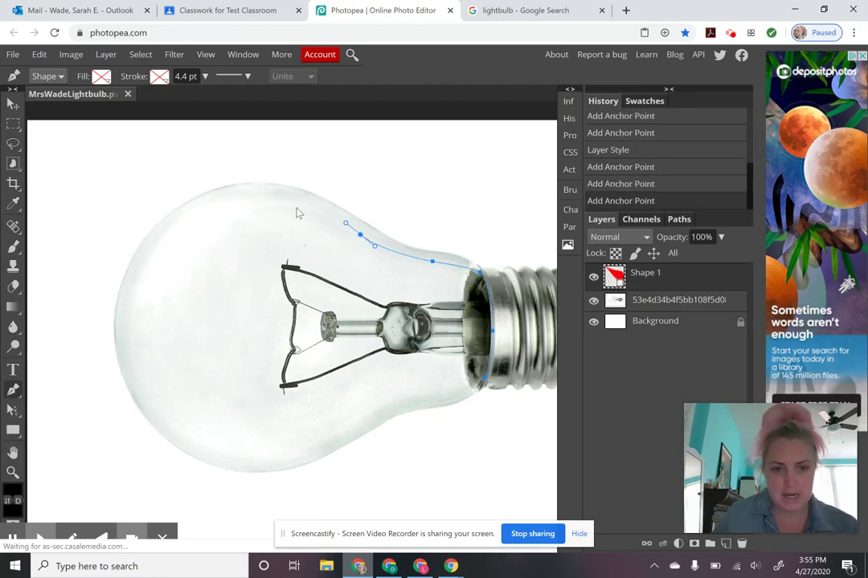
{"action": "left_click_drag", "start_coordinate": [272, 199], "coordinate": [229, 196]}
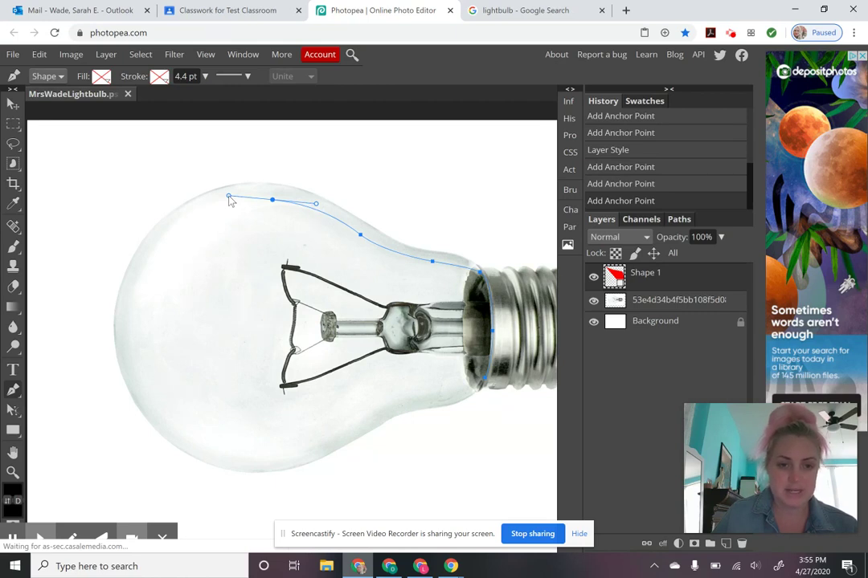
{"action": "left_click", "coordinate": [192, 217]}
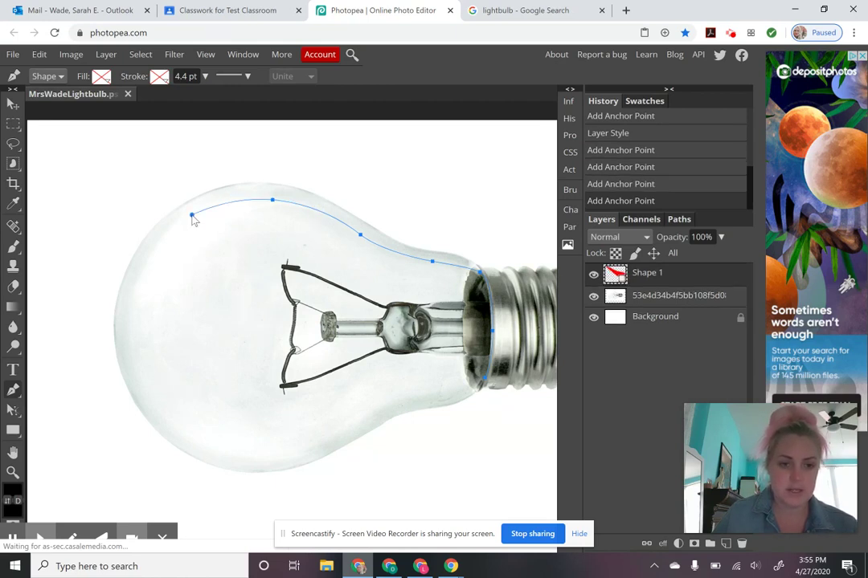
{"action": "left_click_drag", "start_coordinate": [193, 221], "coordinate": [140, 273]}
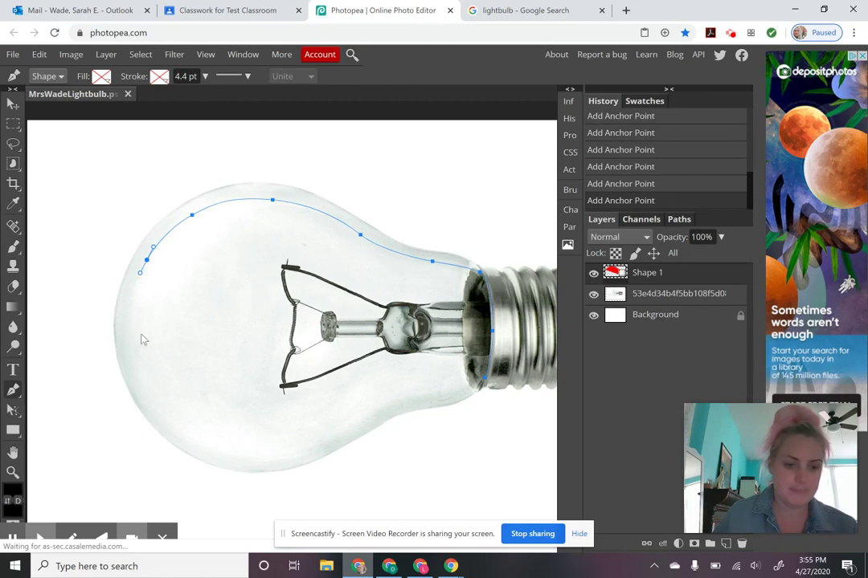
Step: Trace inside the bulb's rounded end and lower glass edge back to the metal base, and close the path at its first anchor
{"action": "left_click_drag", "start_coordinate": [129, 349], "coordinate": [130, 378]}
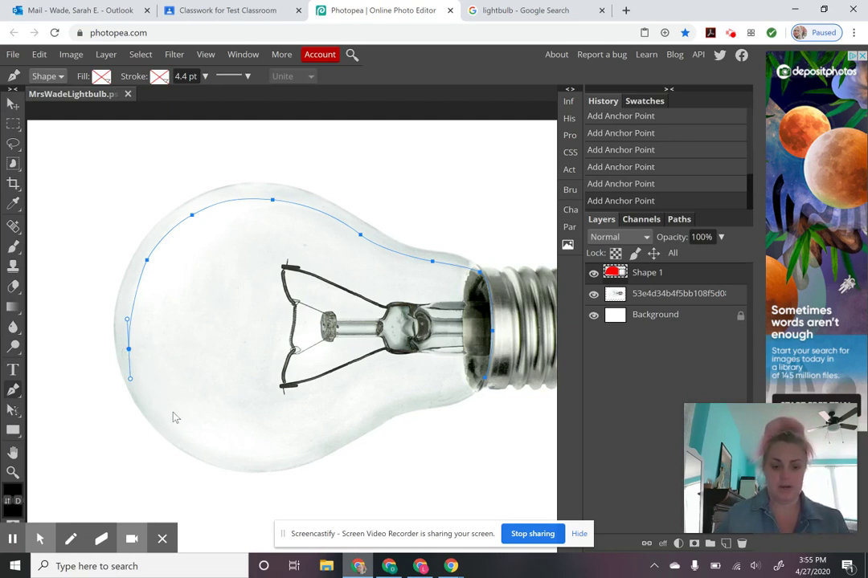
{"action": "left_click", "coordinate": [129, 350], "text": "alt"}
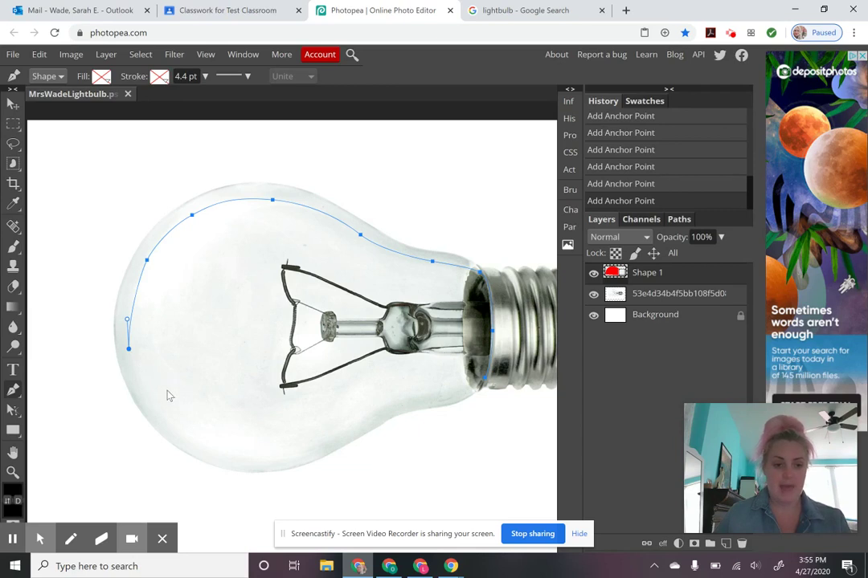
{"action": "left_click", "coordinate": [168, 420]}
{"action": "left_click_drag", "start_coordinate": [176, 429], "coordinate": [281, 462]}
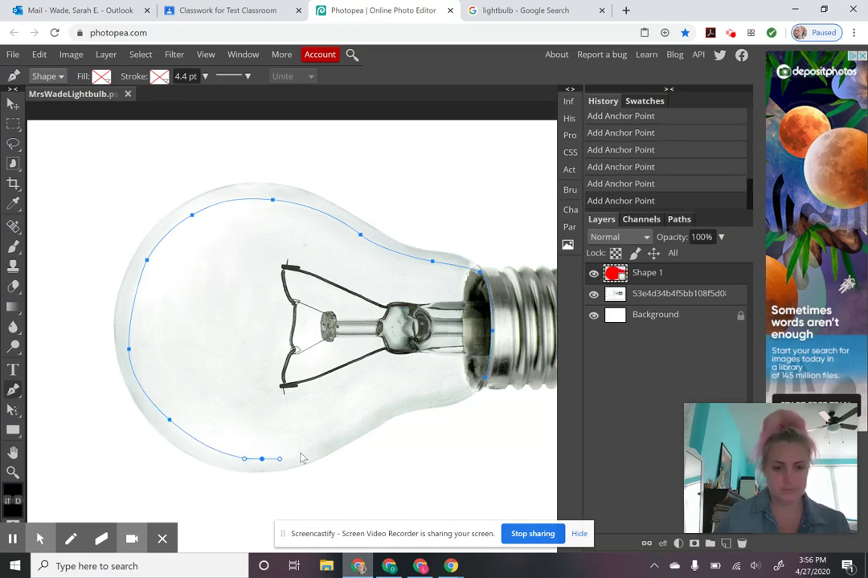
{"action": "left_click_drag", "start_coordinate": [350, 428], "coordinate": [422, 402]}
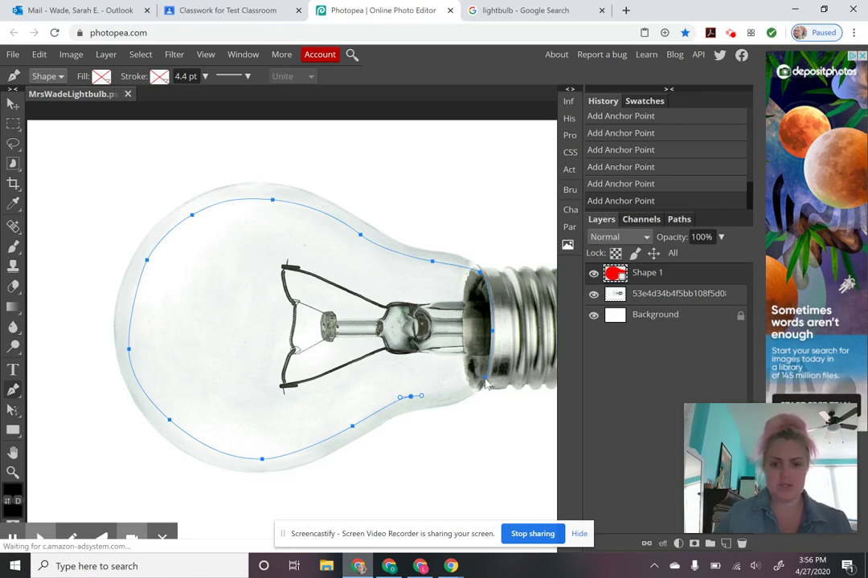
{"action": "left_click_drag", "start_coordinate": [486, 385], "coordinate": [516, 362]}
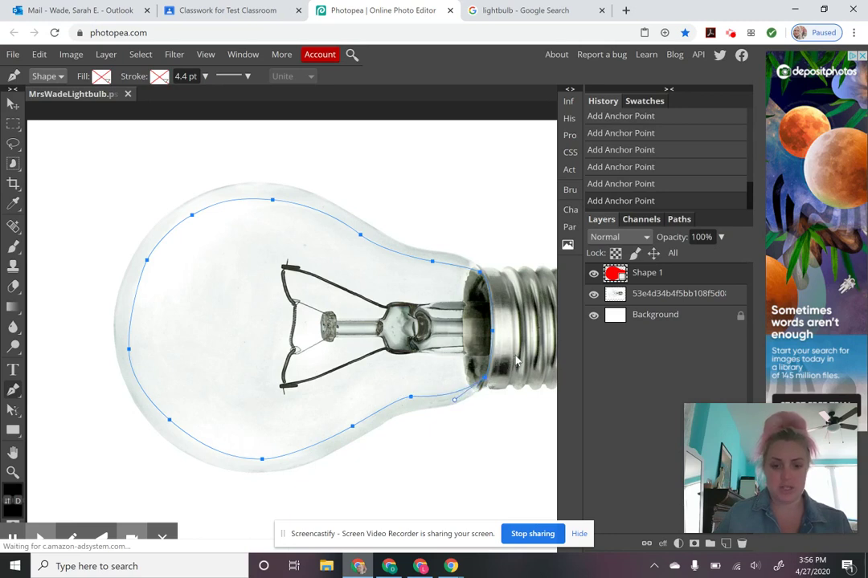
{"action": "left_click", "coordinate": [485, 378]}
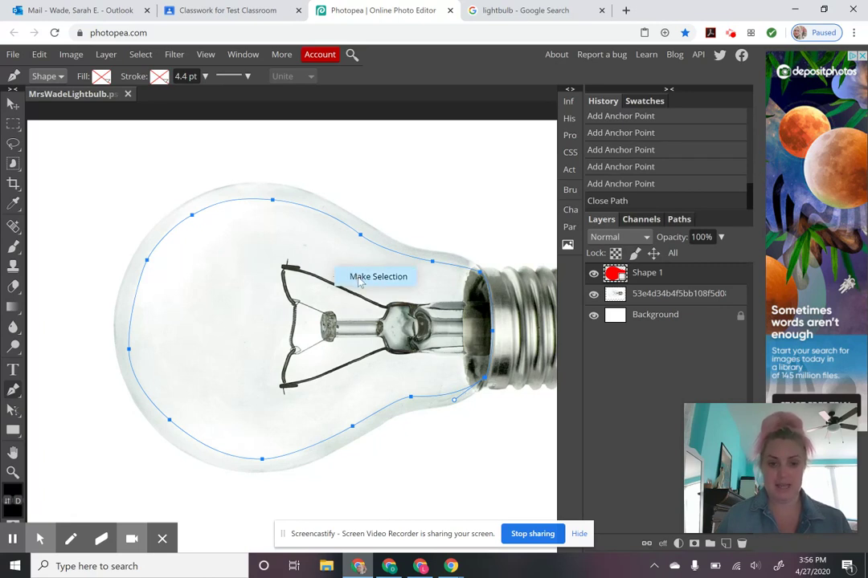
Step: Make a selection from the closed pen path and make the light bulb photo layer active
{"action": "left_click", "coordinate": [360, 280]}
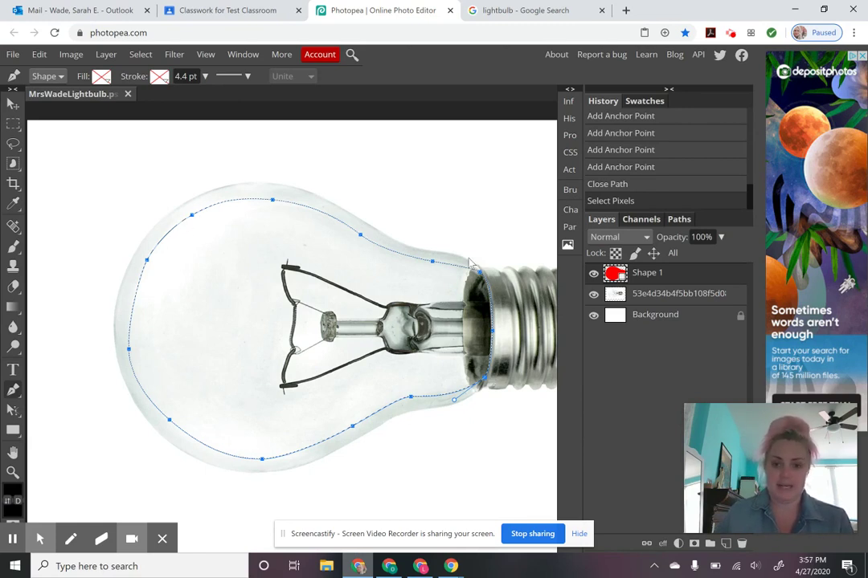
{"action": "left_click", "coordinate": [649, 298]}
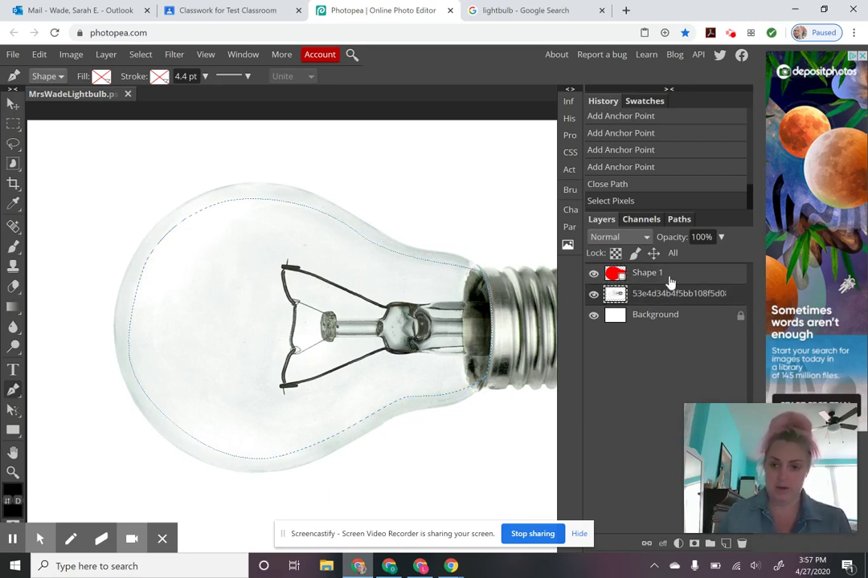
{"action": "left_click", "coordinate": [667, 276]}
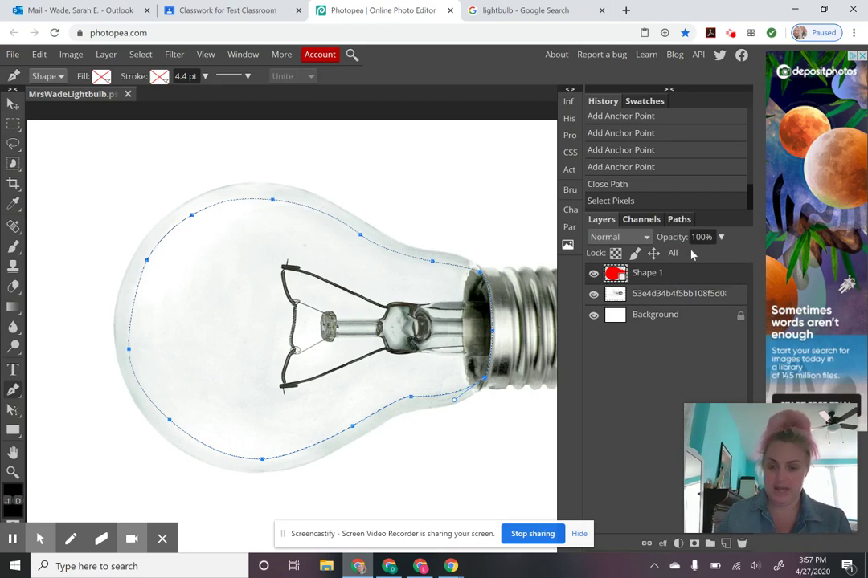
{"action": "left_click", "coordinate": [665, 297]}
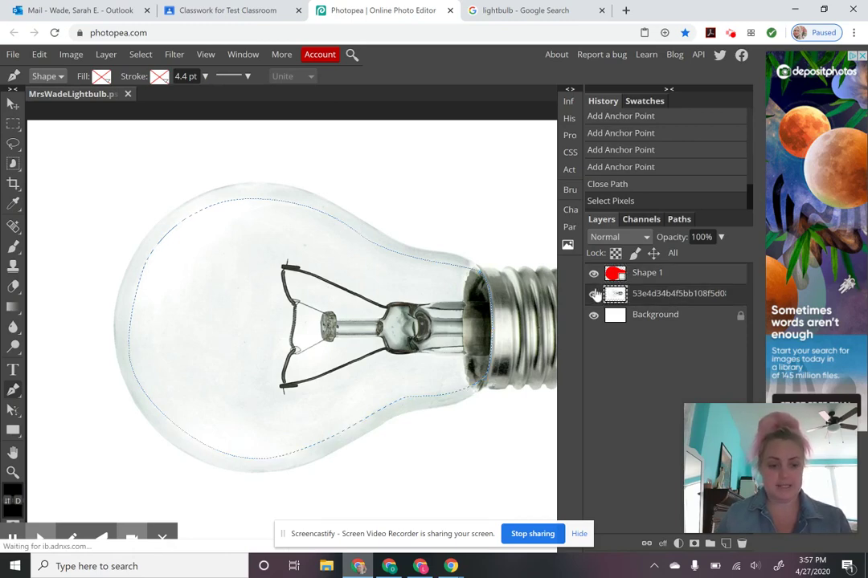
Step: Clear the selected glass interior and filament from the photo layer, and undo both the clearing and the selection
{"action": "key", "text": "z"}
{"action": "left_click", "coordinate": [431, 256]}
{"action": "left_click", "coordinate": [426, 251]}
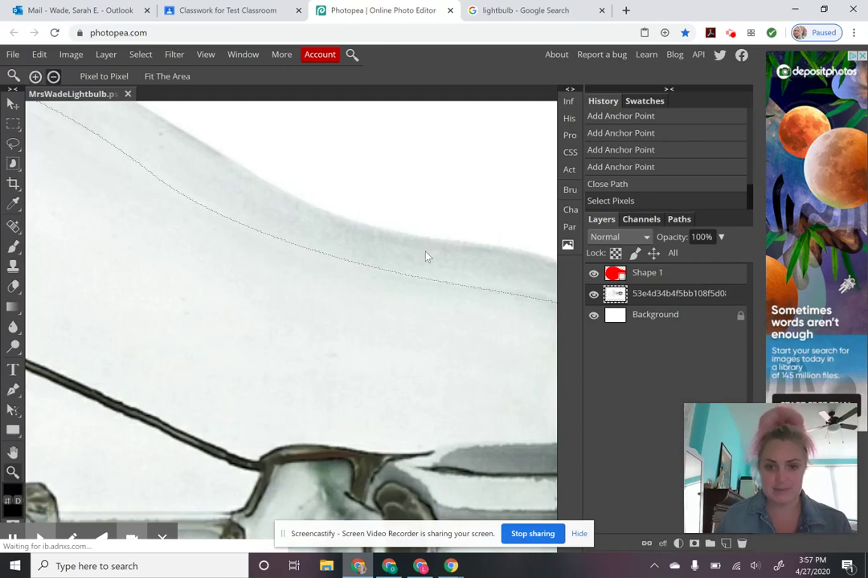
{"action": "left_click", "coordinate": [425, 252], "text": "alt"}
{"action": "left_click", "coordinate": [426, 252], "text": "alt"}
{"action": "left_click", "coordinate": [425, 251], "text": "alt"}
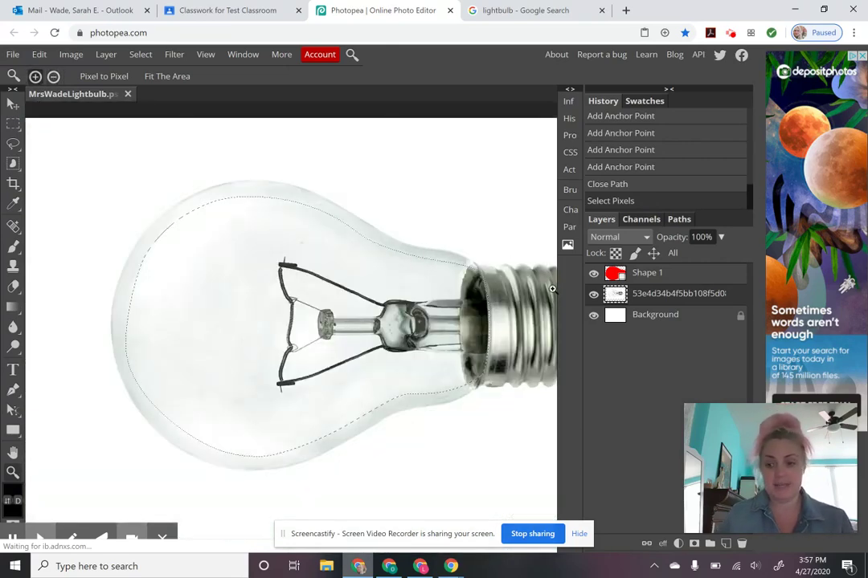
{"action": "key", "text": "BackSpace"}
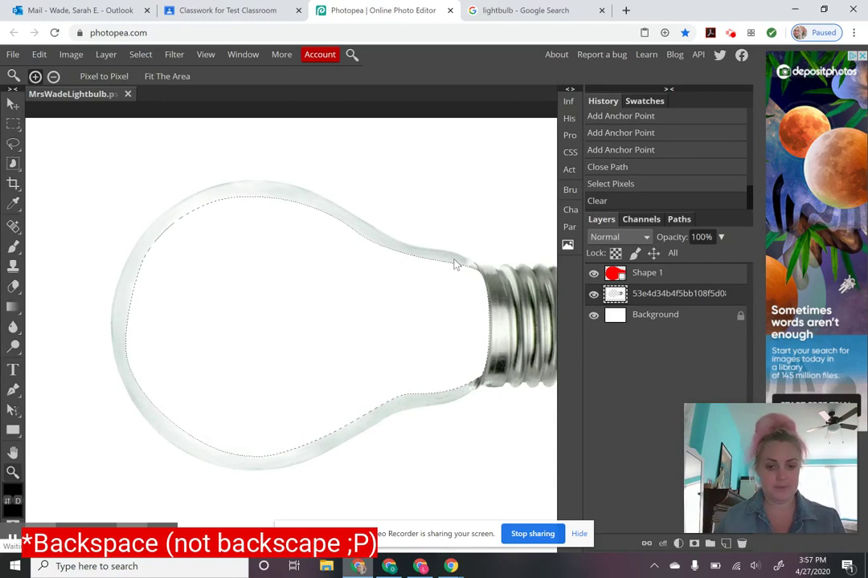
{"action": "key", "text": "ctrl+z"}
{"action": "key", "text": "ctrl+z"}
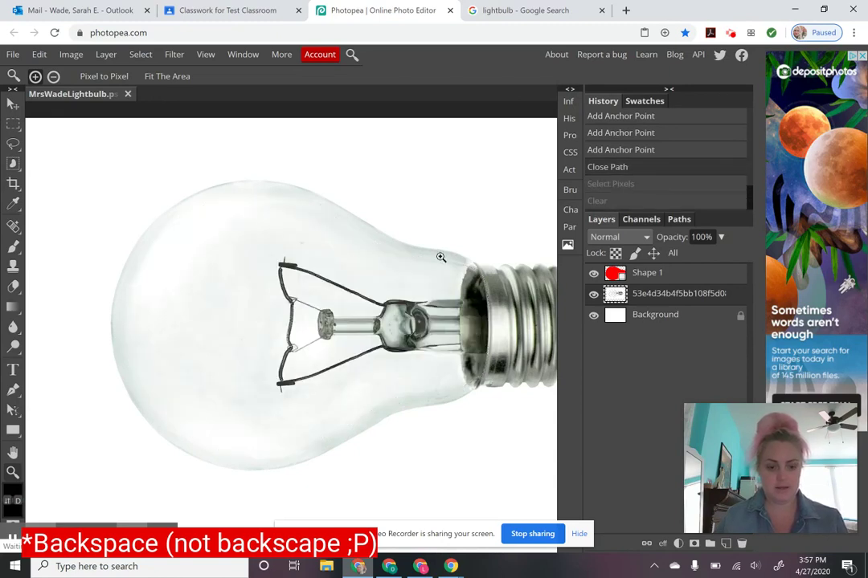
Step: Clear the glass interior and filament from the light bulb photo layer again, and deselect
{"action": "key", "text": "ctrl+z"}
{"action": "key", "text": "ctrl+z"}
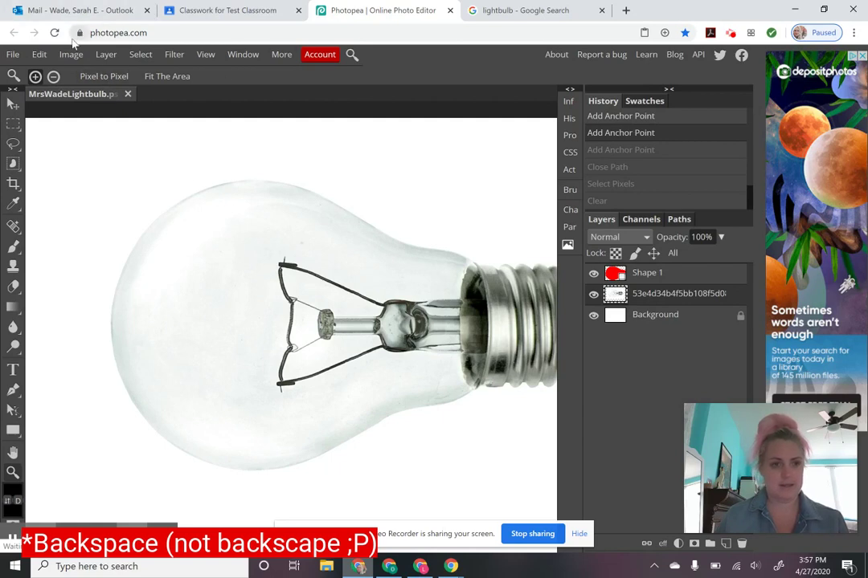
{"action": "mouse_move", "coordinate": [13, 551]}
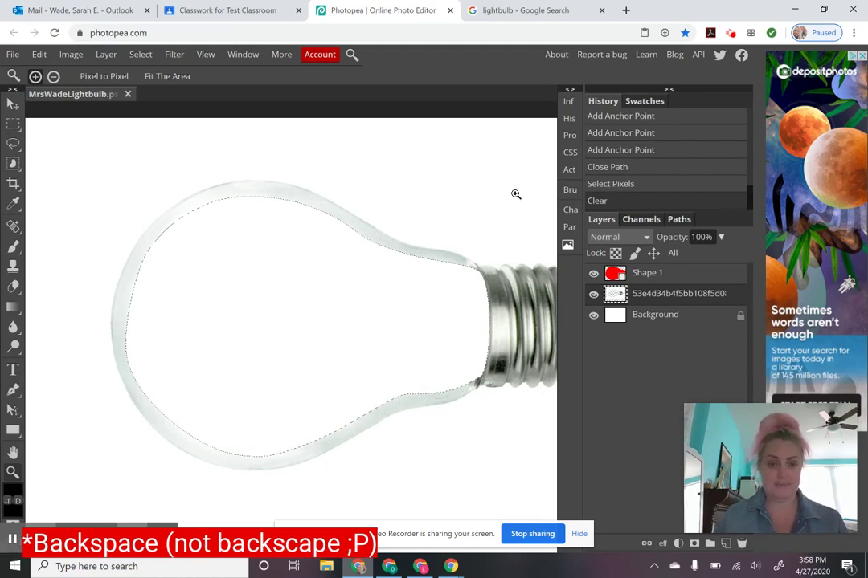
{"action": "key", "text": "ctrl+d"}
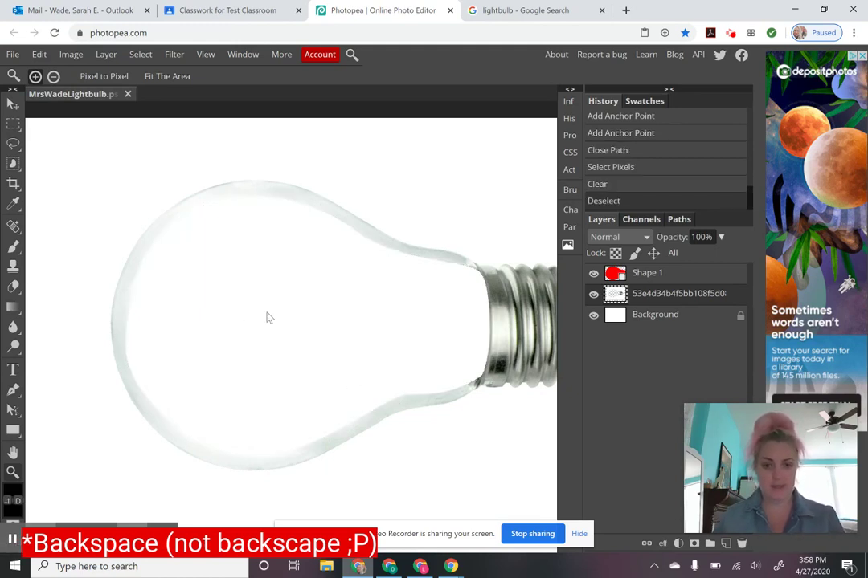
Step: Examine the cut glass edge up close along the bulb's upper side, metal base and rounded end
{"action": "left_click", "coordinate": [289, 271]}
{"action": "left_click", "coordinate": [463, 198]}
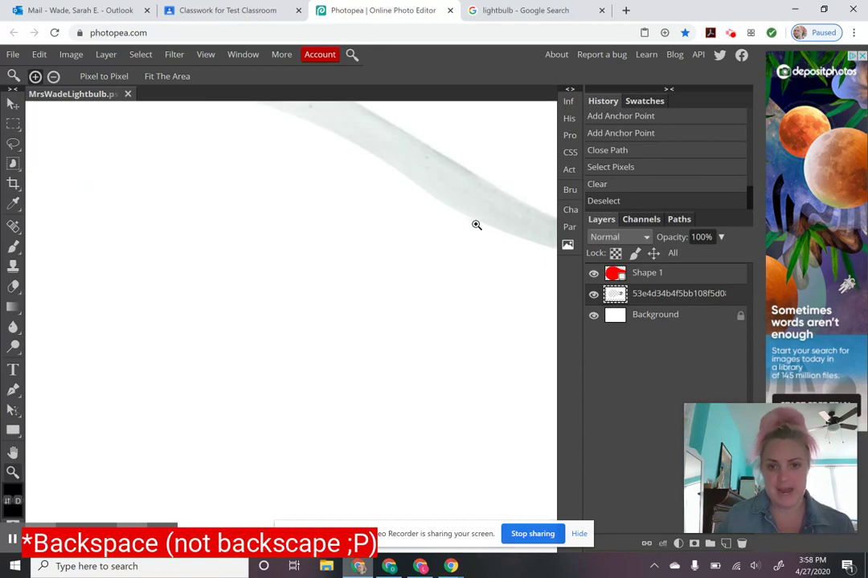
{"action": "left_click_drag", "start_coordinate": [475, 246], "coordinate": [420, 288]}
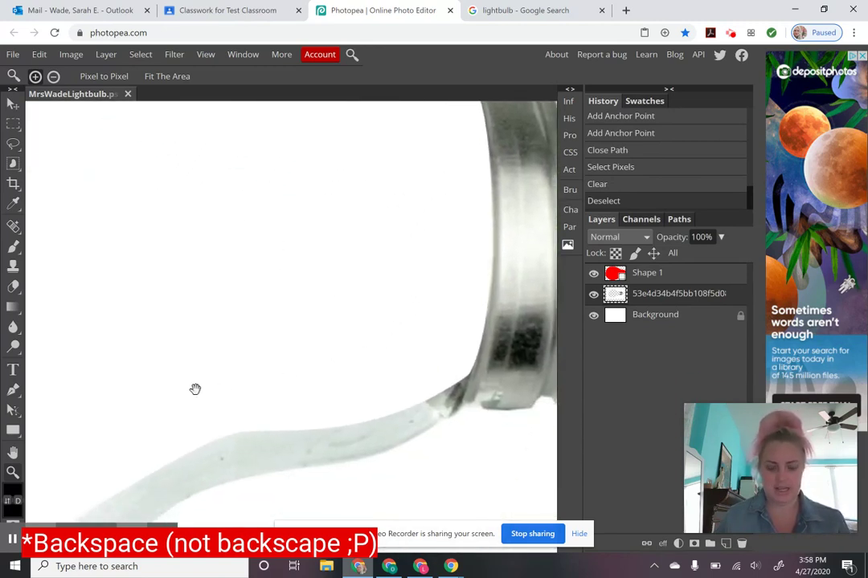
{"action": "left_click_drag", "start_coordinate": [195, 390], "coordinate": [490, 219]}
{"action": "left_click_drag", "start_coordinate": [142, 393], "coordinate": [389, 382]}
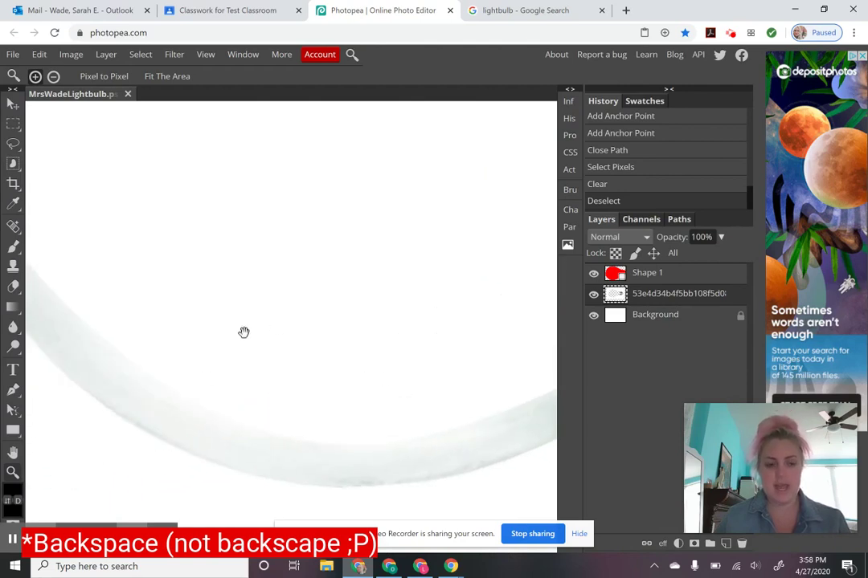
{"action": "left_click_drag", "start_coordinate": [244, 334], "coordinate": [283, 358]}
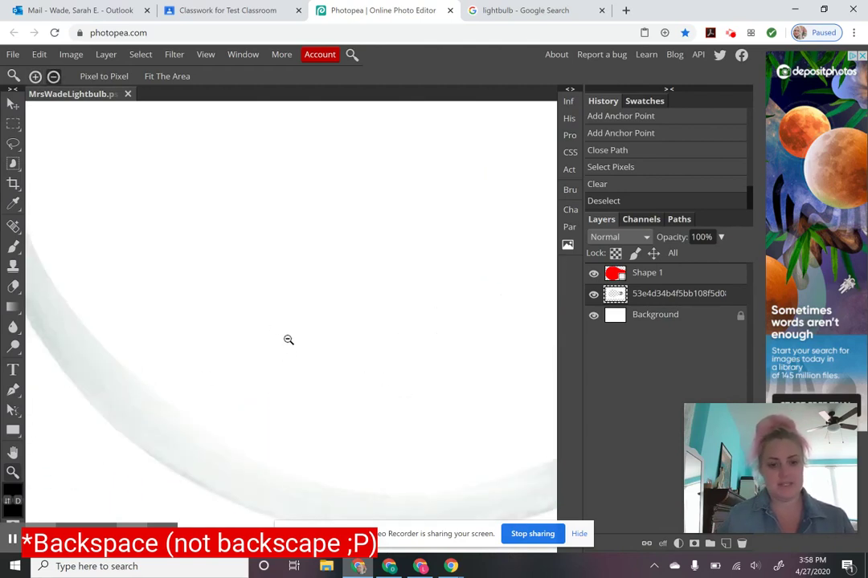
{"action": "left_click", "coordinate": [287, 339], "text": "alt"}
{"action": "left_click", "coordinate": [284, 339], "text": "alt"}
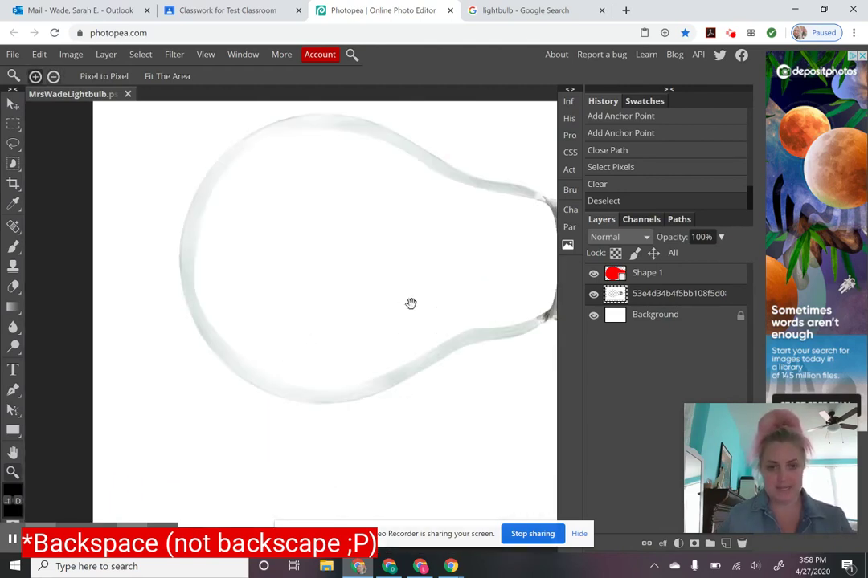
{"action": "left_click_drag", "start_coordinate": [410, 304], "coordinate": [287, 325]}
{"action": "left_click", "coordinate": [298, 321], "text": "alt"}
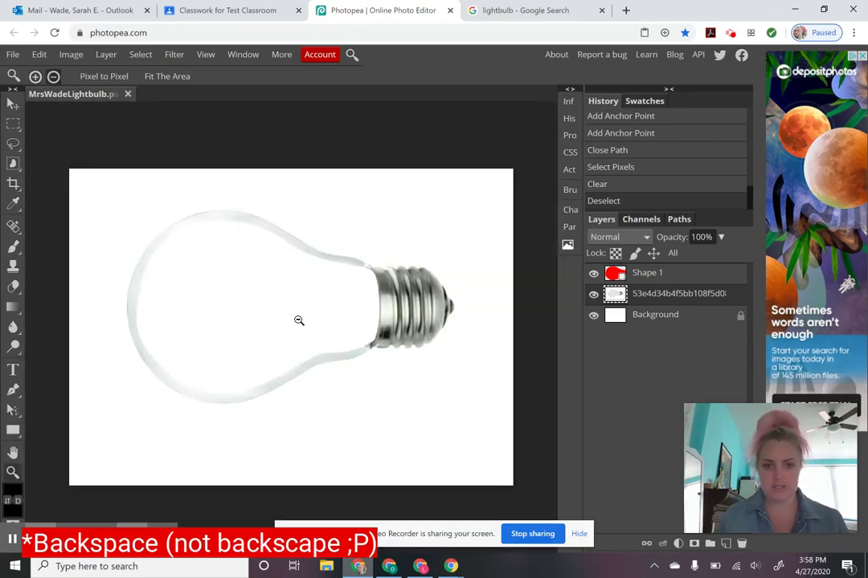
{"action": "left_click", "coordinate": [305, 315]}
Step: Undo the deselection and the clearing of the glass interior, and feather the selection by 5 px
{"action": "key", "text": "ctrl+z"}
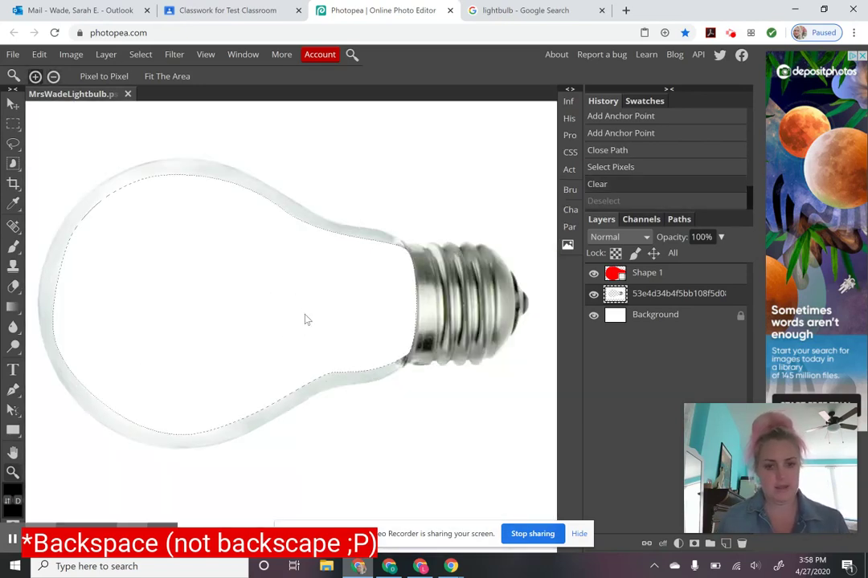
{"action": "key", "text": "ctrl+z"}
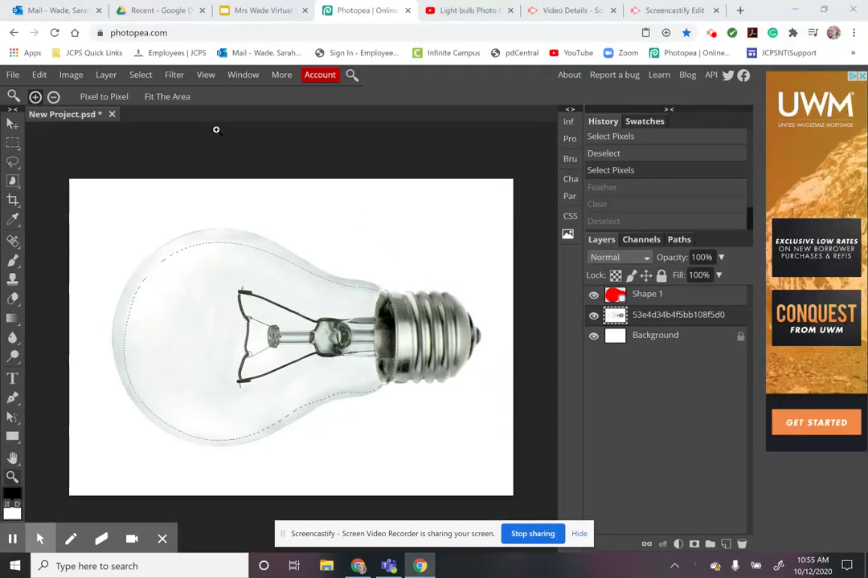
{"action": "left_click", "coordinate": [107, 79]}
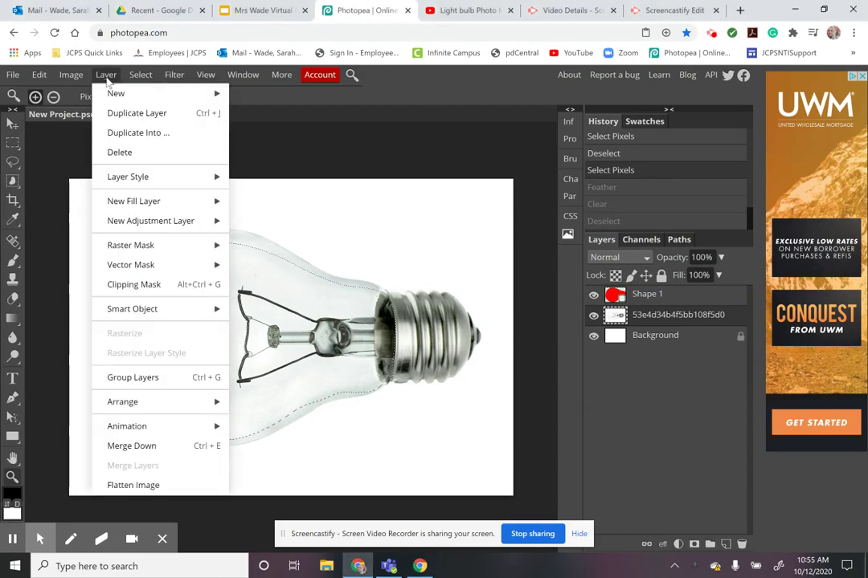
{"action": "mouse_move", "coordinate": [138, 75]}
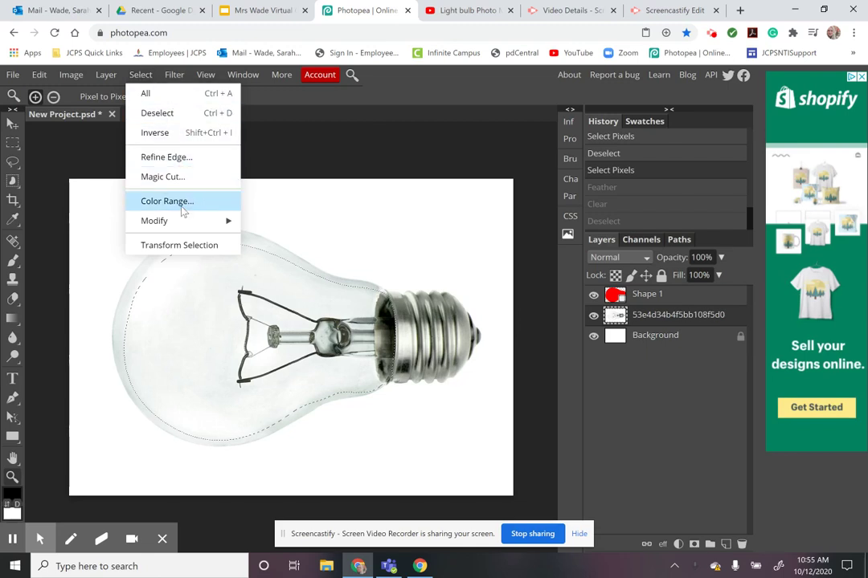
{"action": "mouse_move", "coordinate": [167, 225]}
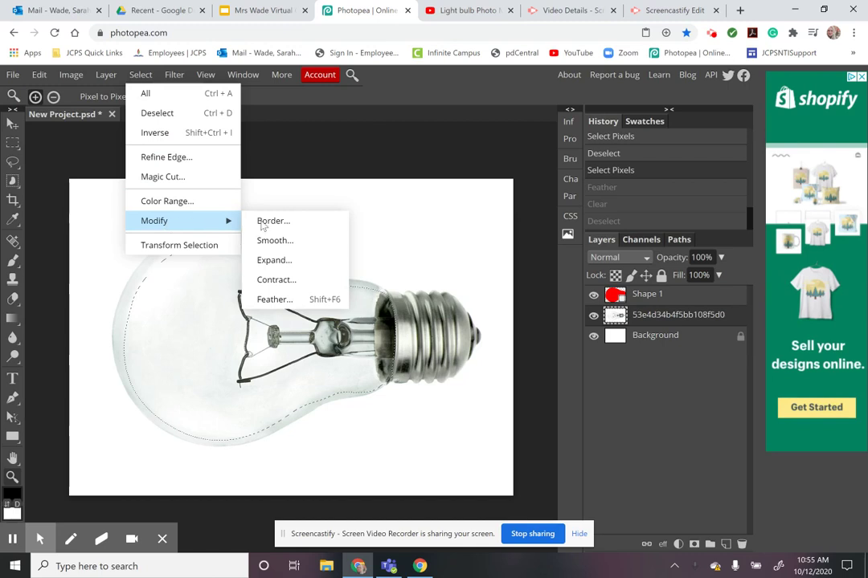
{"action": "left_click", "coordinate": [272, 302]}
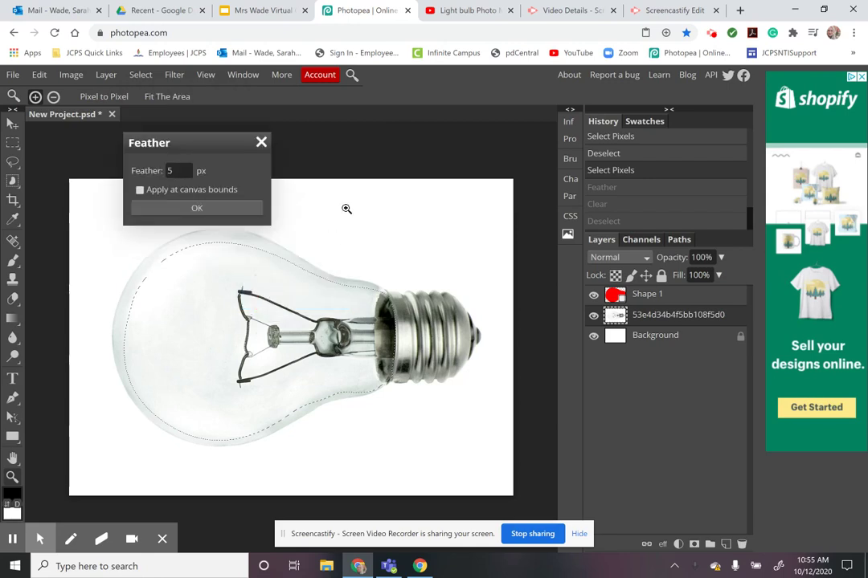
{"action": "left_click_drag", "start_coordinate": [213, 150], "coordinate": [247, 143]}
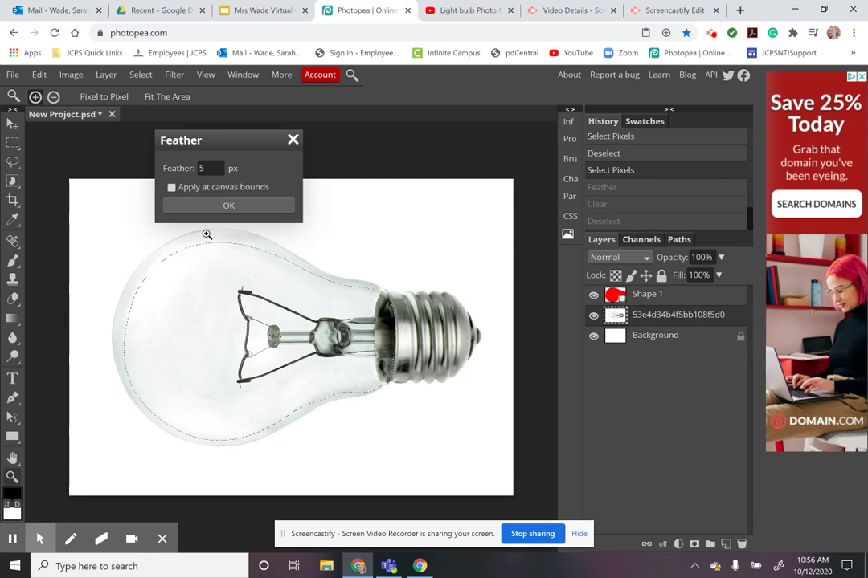
{"action": "double_click", "coordinate": [202, 168]}
{"action": "left_click", "coordinate": [226, 205]}
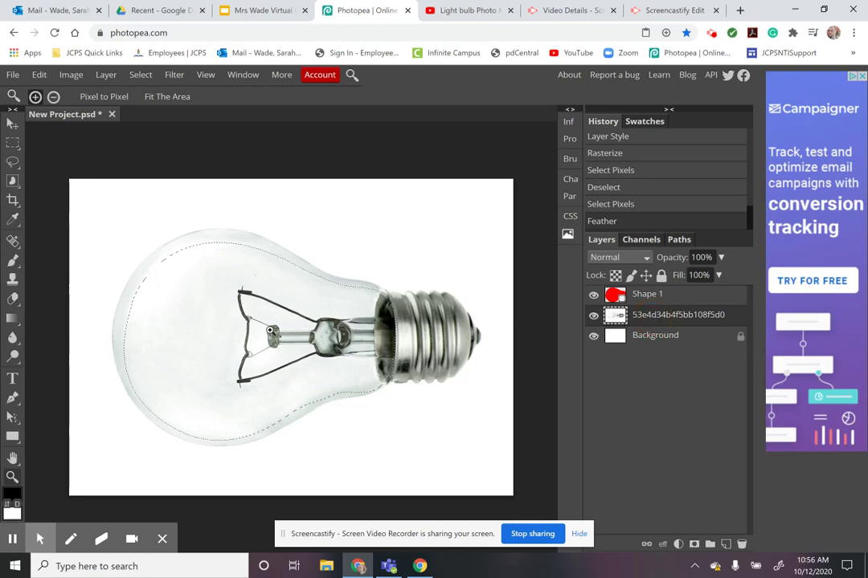
Step: Clear the glass interior from the photo layer using the 5 px feathered selection, and deselect
{"action": "key", "text": "Delete"}
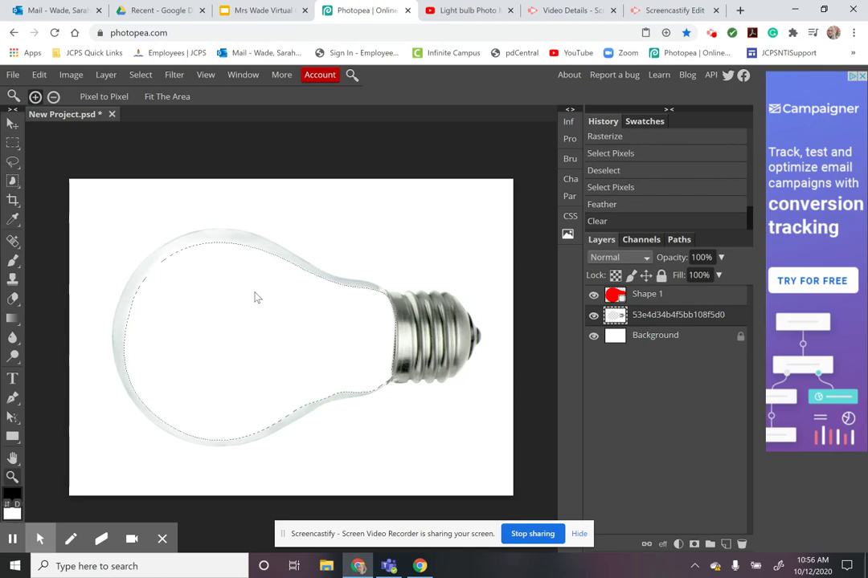
{"action": "key", "text": "ctrl+d"}
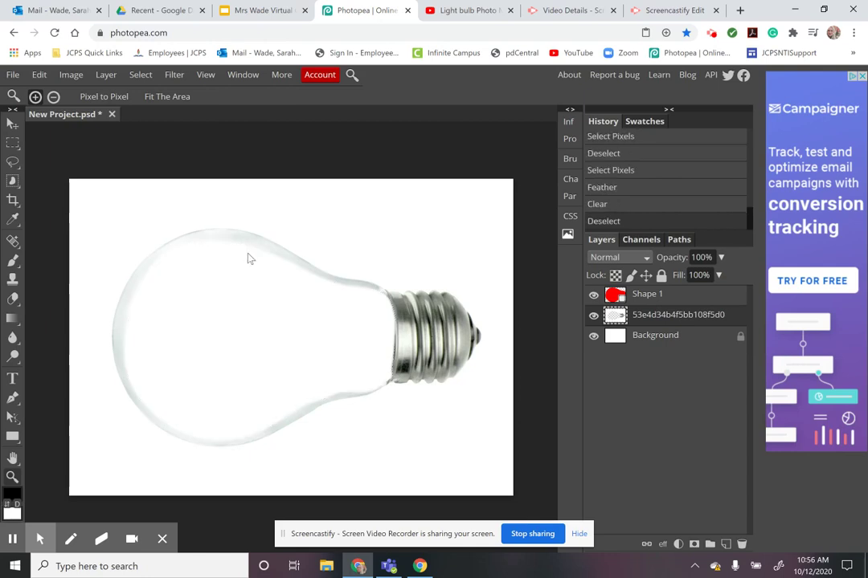
Step: Examine how soft the feathered glass edge is along the bulb's upper side and rounded end
{"action": "left_click", "coordinate": [246, 254]}
{"action": "left_click", "coordinate": [247, 254]}
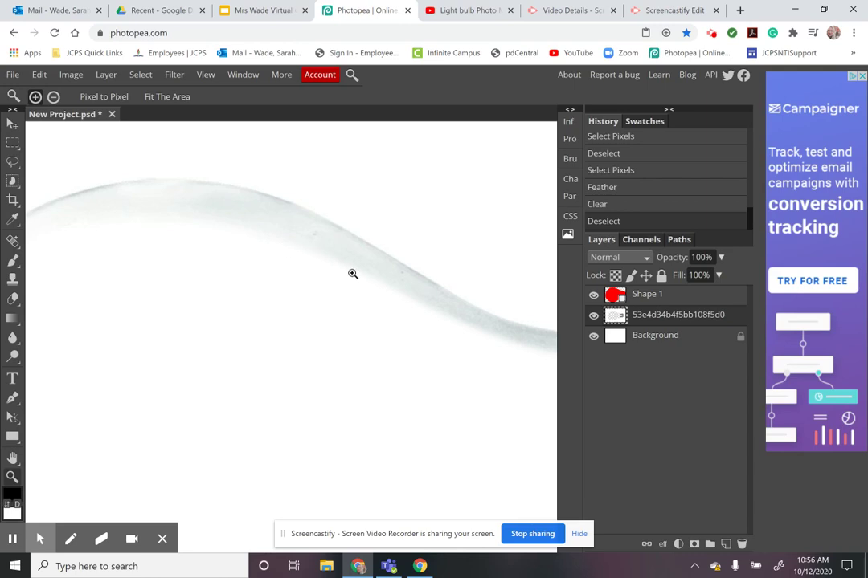
{"action": "left_click", "coordinate": [395, 294]}
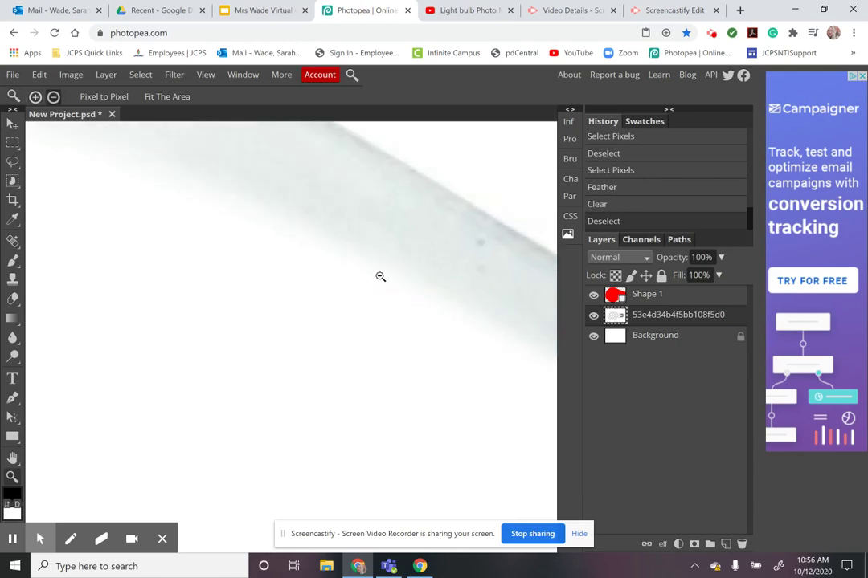
{"action": "left_click", "coordinate": [380, 276], "text": "alt"}
{"action": "left_click", "coordinate": [380, 277], "text": "alt"}
{"action": "left_click", "coordinate": [380, 276], "text": "alt"}
{"action": "left_click", "coordinate": [380, 277], "text": "alt"}
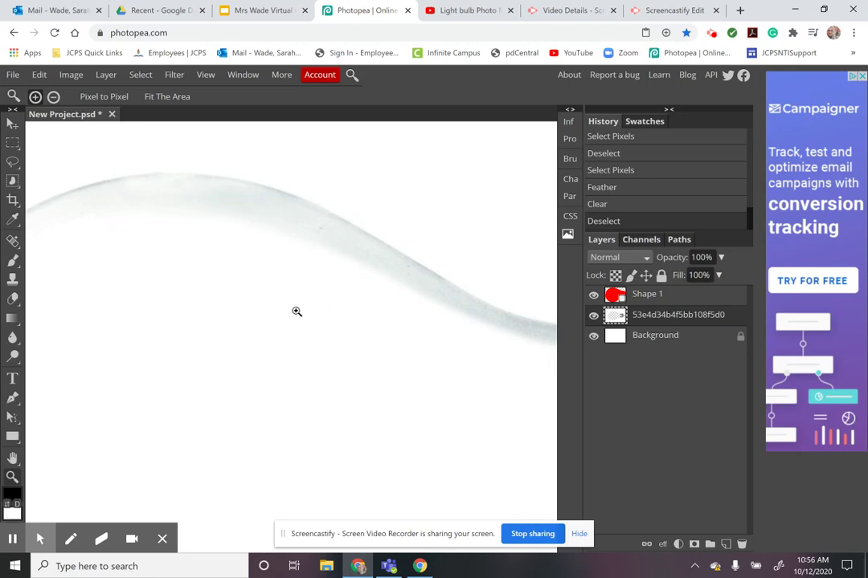
{"action": "left_click_drag", "start_coordinate": [213, 267], "coordinate": [341, 261]}
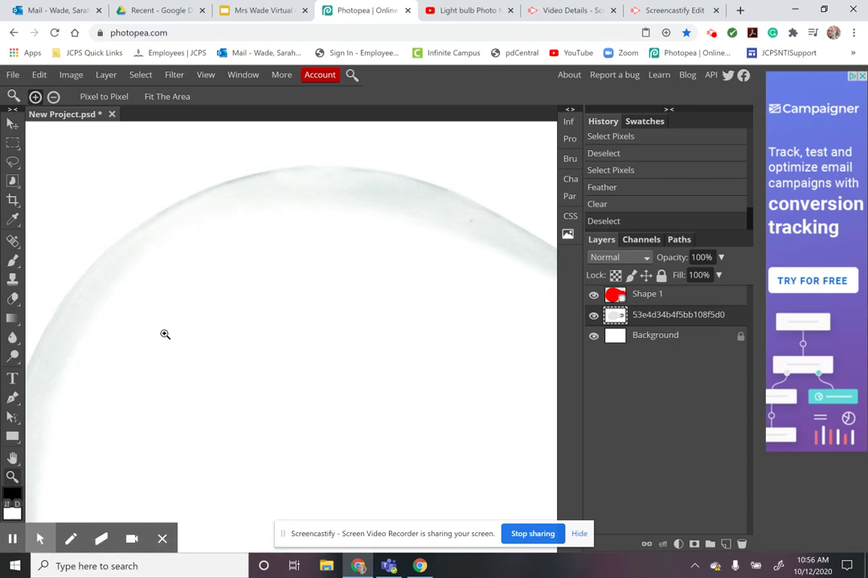
{"action": "left_click", "coordinate": [204, 314], "text": "alt"}
{"action": "left_click", "coordinate": [204, 314], "text": "alt"}
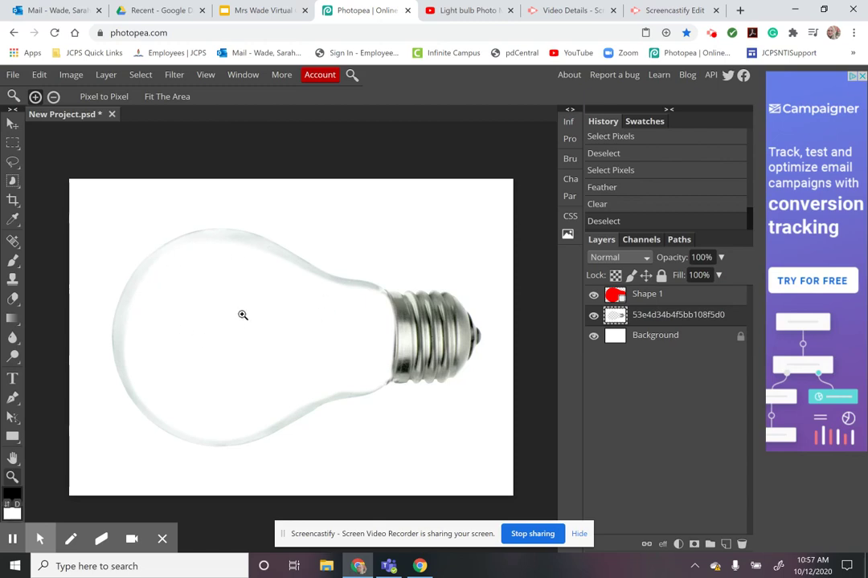
Step: Undo the last deselection and clearing, and feather the glass-interior selection by 10 px
{"action": "key", "text": "ctrl+z"}
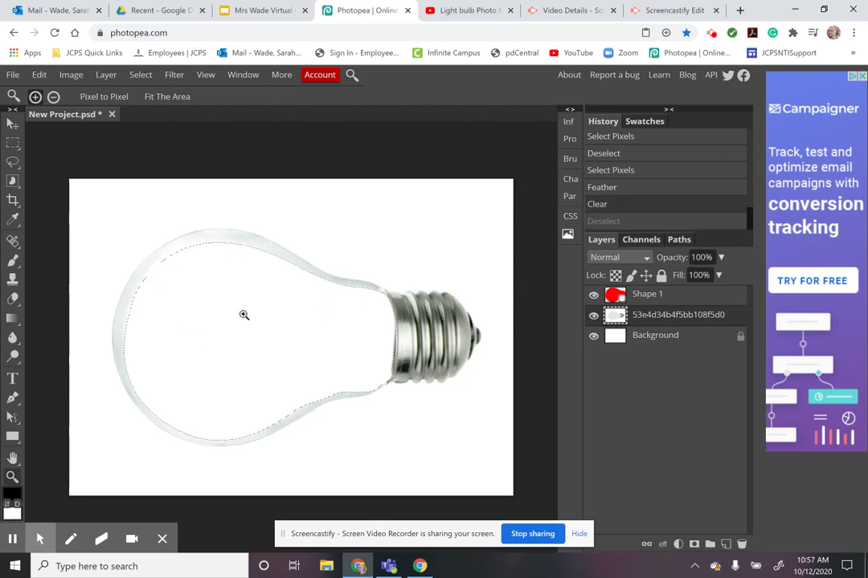
{"action": "key", "text": "ctrl+z"}
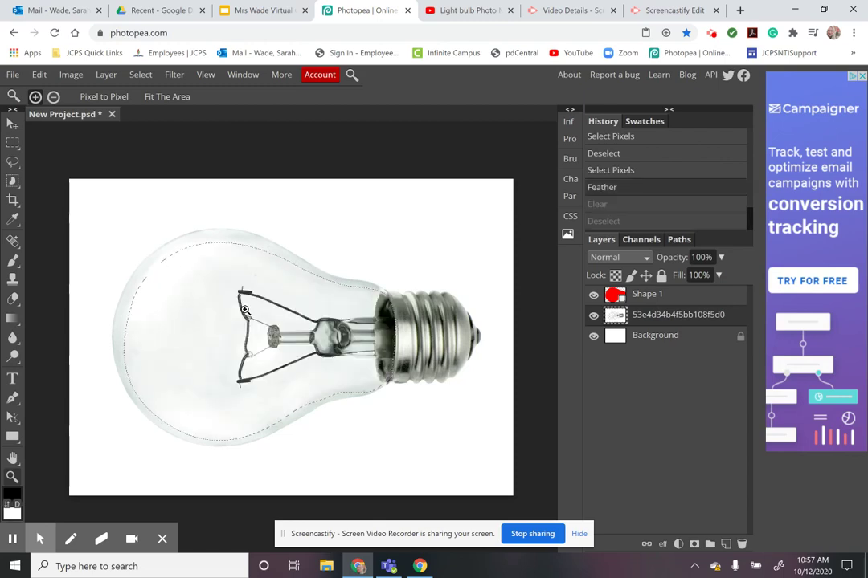
{"action": "left_click", "coordinate": [141, 75]}
{"action": "mouse_move", "coordinate": [201, 221]}
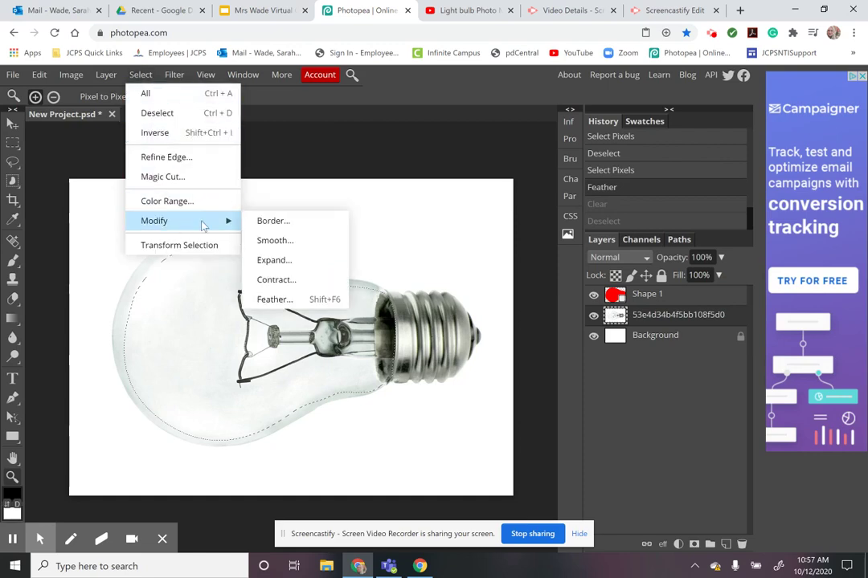
{"action": "left_click", "coordinate": [287, 301]}
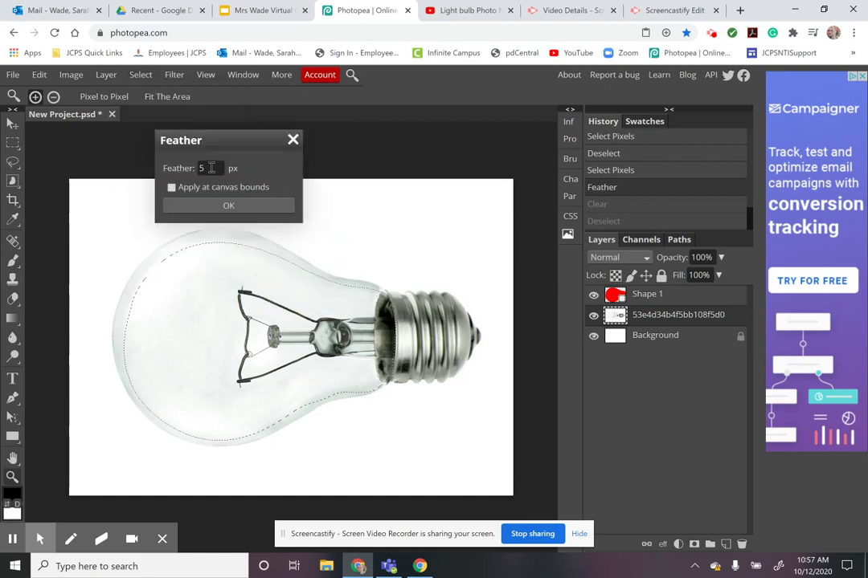
{"action": "left_click_drag", "start_coordinate": [211, 168], "coordinate": [190, 168]}
{"action": "type", "text": "10"}
{"action": "left_click", "coordinate": [246, 206]}
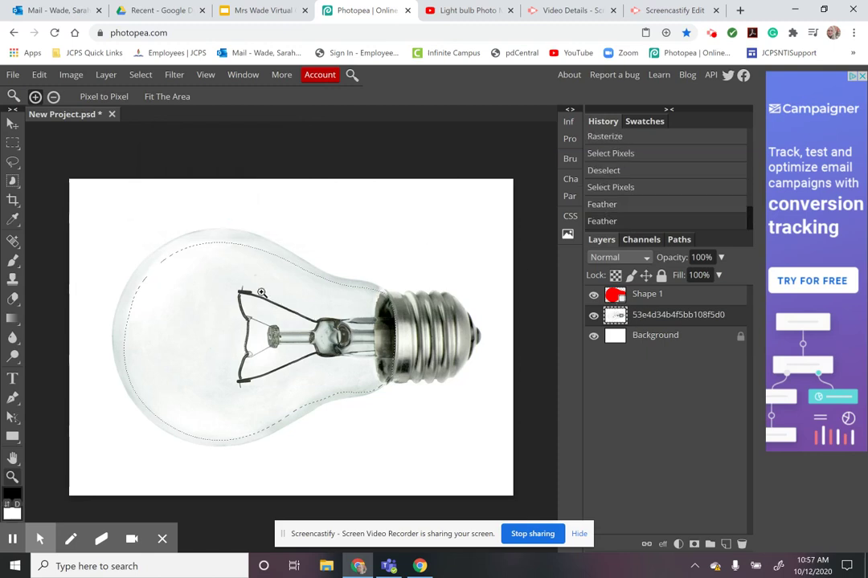
Step: Clear the more strongly feathered glass interior and filament from the photo layer, and deselect
{"action": "key", "text": "Delete"}
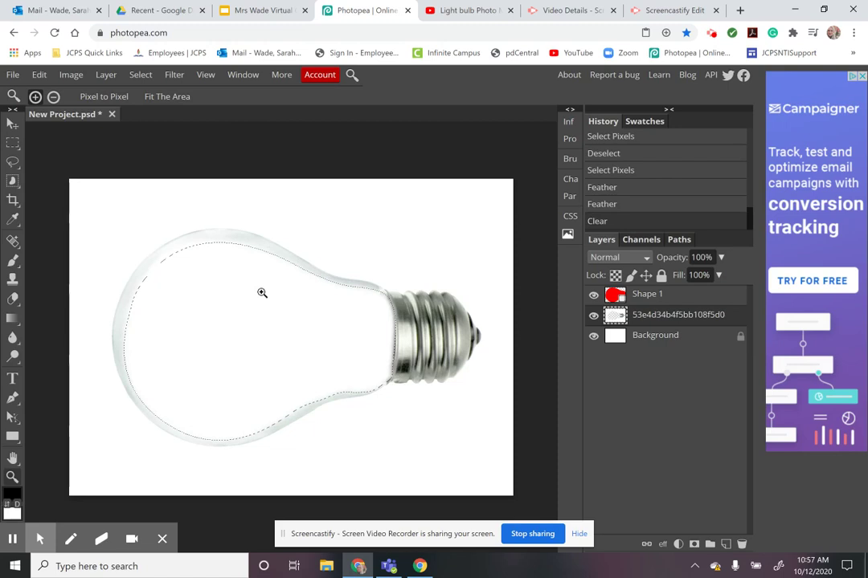
{"action": "key", "text": "ctrl+d"}
Step: Examine the softened inner glass edge up close and across the whole light bulb
{"action": "key", "text": "z"}
{"action": "left_click_drag", "start_coordinate": [258, 257], "coordinate": [315, 274]}
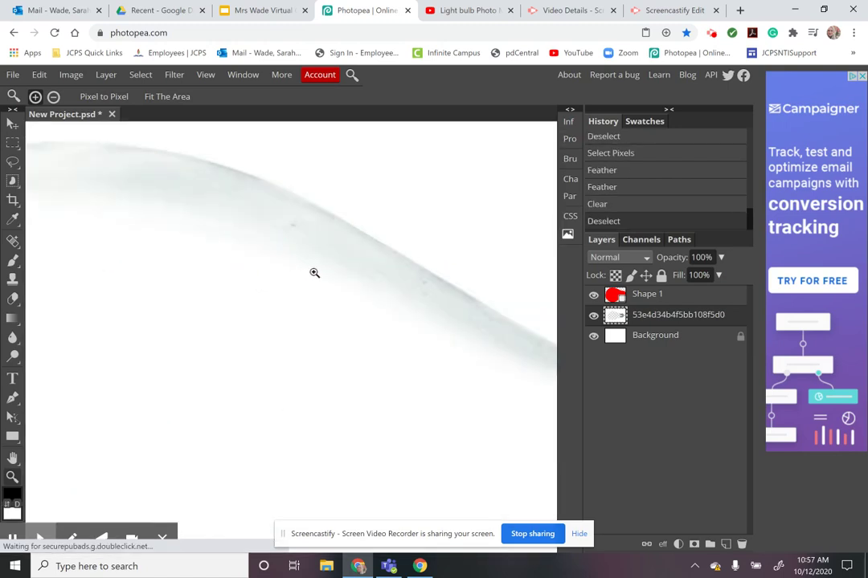
{"action": "key", "text": "alt"}
{"action": "left_click", "coordinate": [266, 258], "text": "alt"}
{"action": "left_click", "coordinate": [267, 258], "text": "alt"}
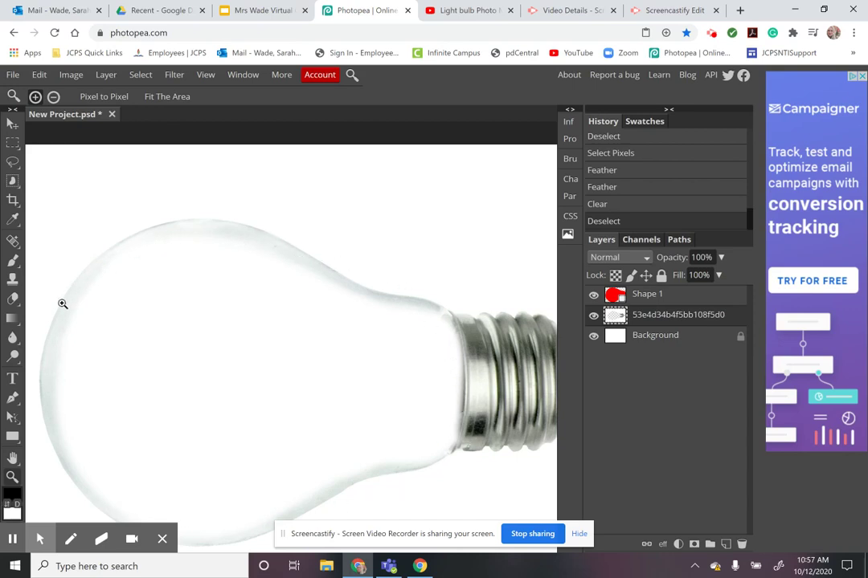
{"action": "left_click", "coordinate": [309, 347], "text": "alt"}
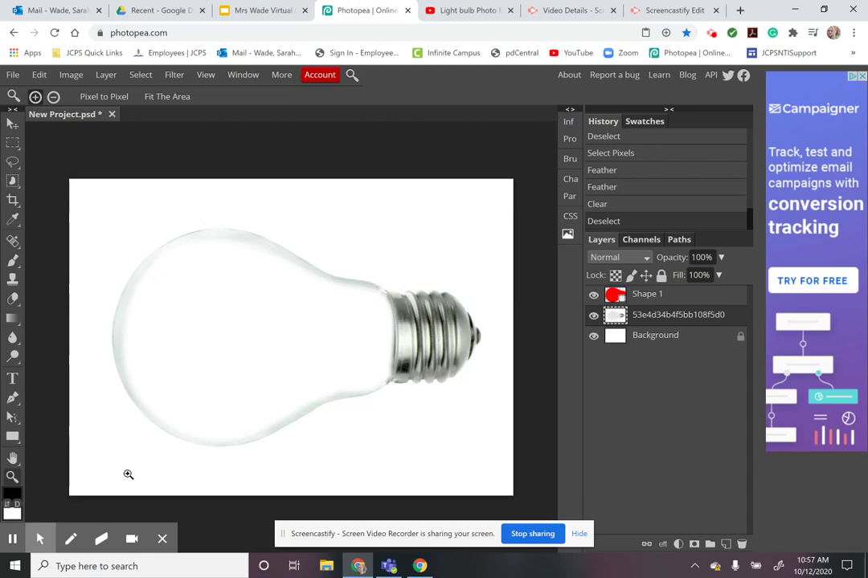
{"action": "left_click", "coordinate": [12, 543]}
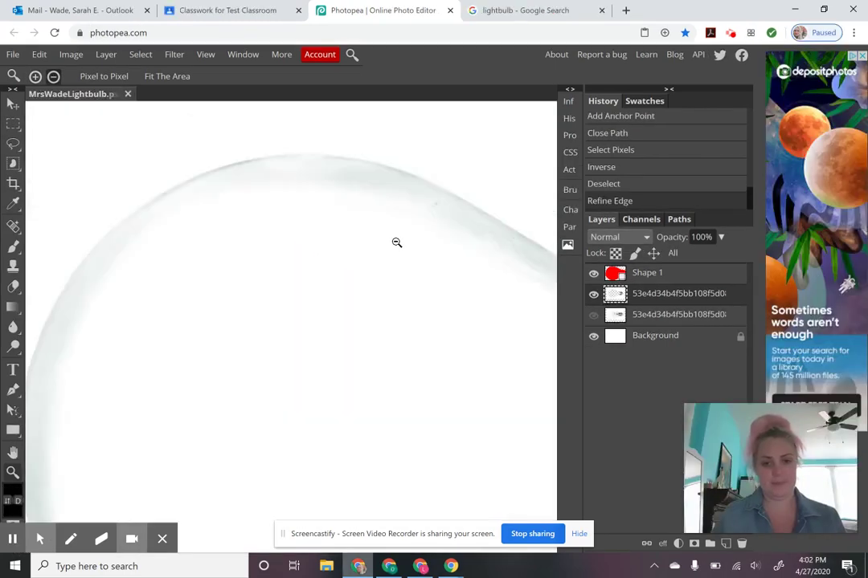
{"action": "left_click", "coordinate": [396, 242], "text": "alt"}
{"action": "left_click", "coordinate": [267, 279], "text": "alt"}
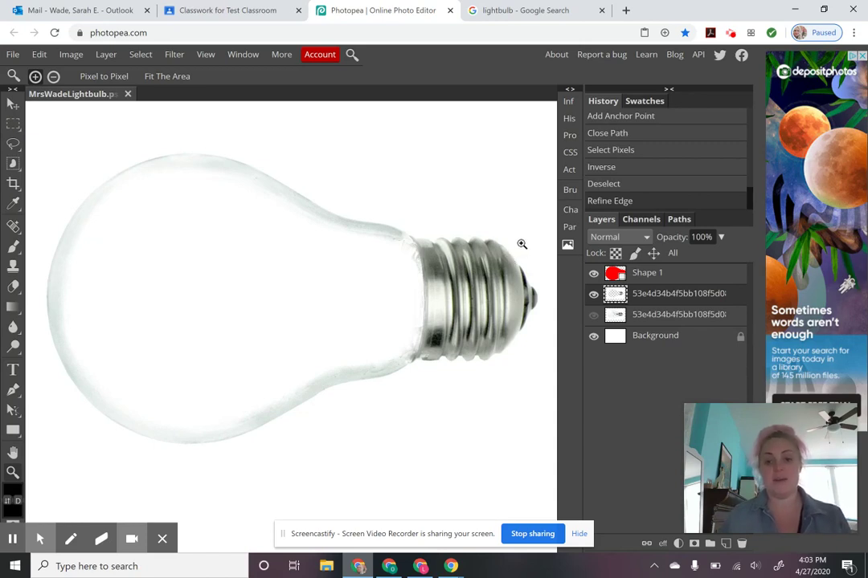
Step: Search the stock image gallery for "wave"
{"action": "left_click", "coordinate": [570, 245]}
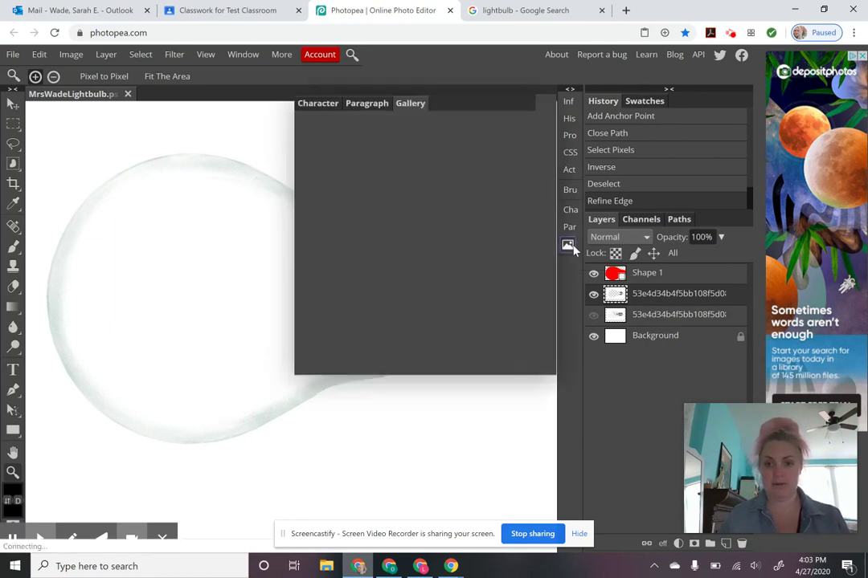
{"action": "left_click", "coordinate": [428, 126]}
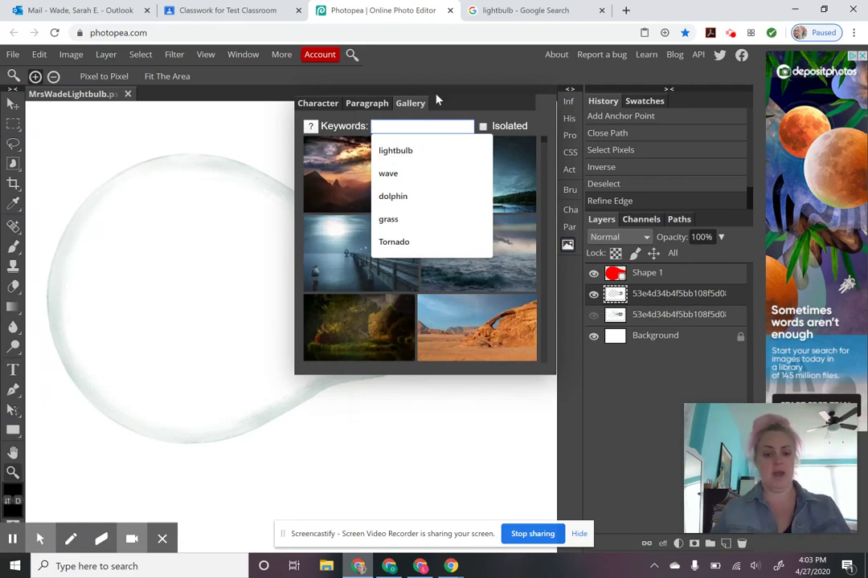
{"action": "type", "text": "water"}
{"action": "key", "text": "BackSpace"}
{"action": "key", "text": "BackSpace"}
{"action": "key", "text": "BackSpace"}
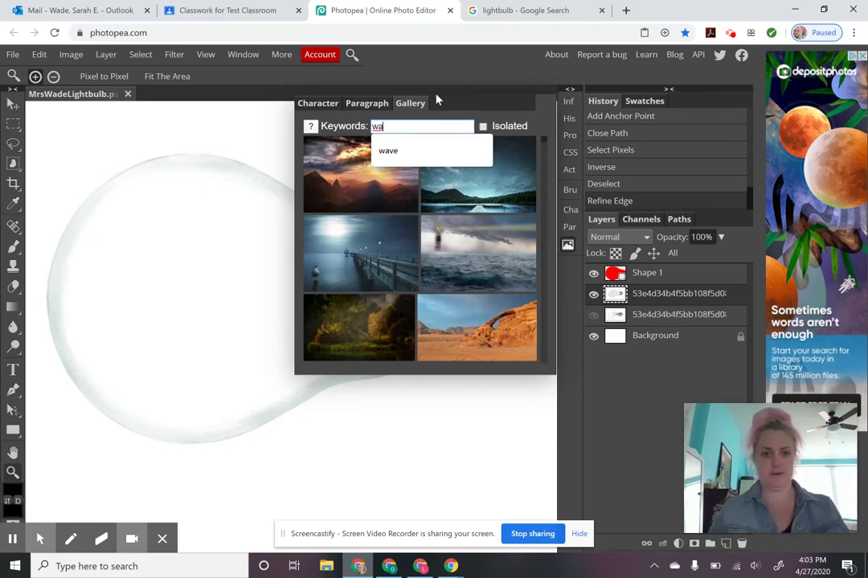
{"action": "type", "text": "ve"}
{"action": "key", "text": "Return"}
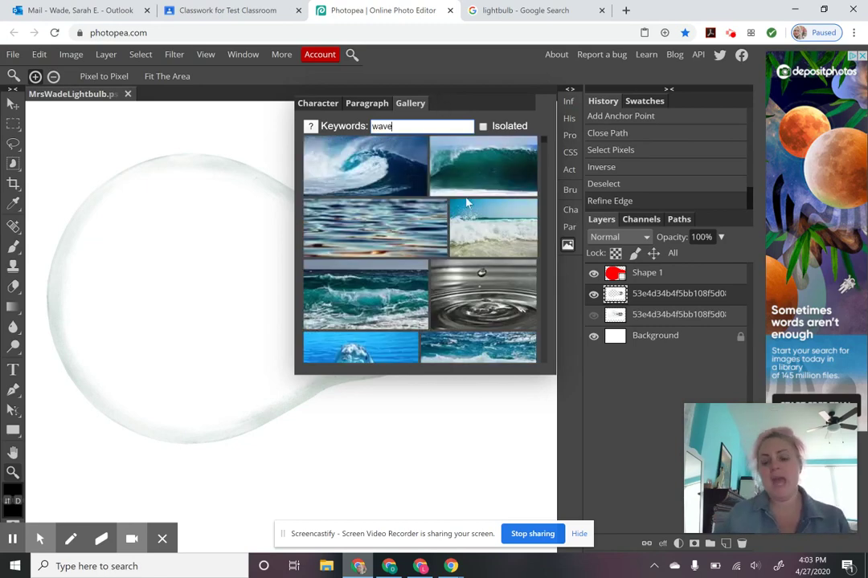
Step: Look through the wave photo results for a suitable ocean picture to fill the bulb
{"action": "scroll", "coordinate": [467, 203], "scroll_direction": "down", "scroll_amount": 3}
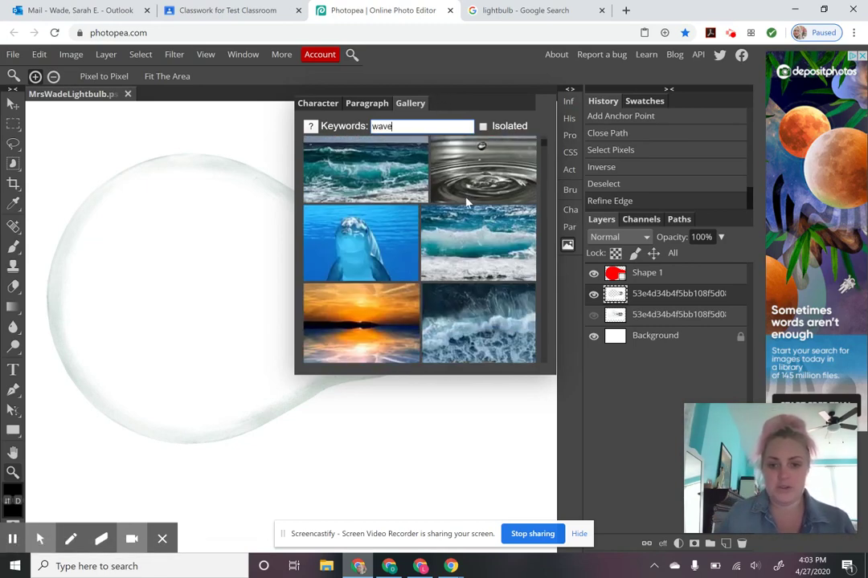
{"action": "scroll", "coordinate": [466, 203], "scroll_direction": "down", "scroll_amount": 1}
{"action": "scroll", "coordinate": [467, 202], "scroll_direction": "down", "scroll_amount": 6}
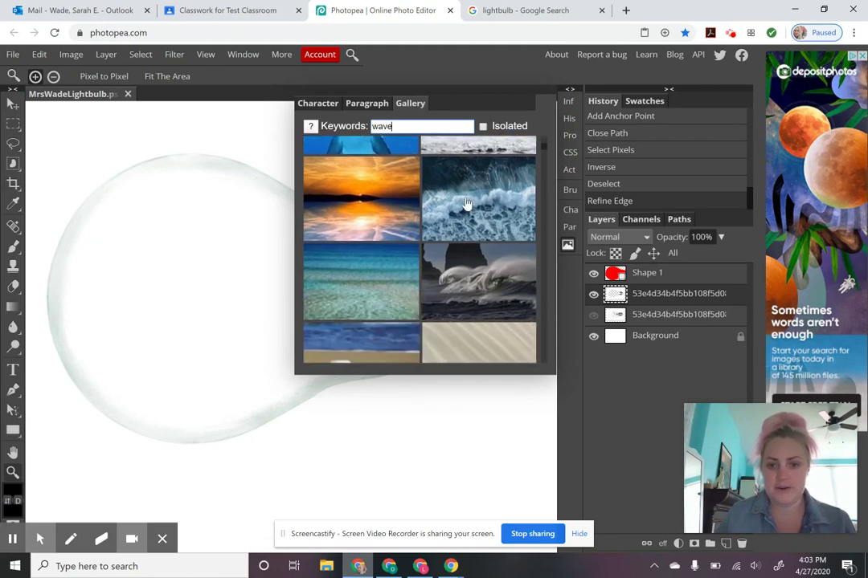
{"action": "scroll", "coordinate": [466, 203], "scroll_direction": "down", "scroll_amount": 2}
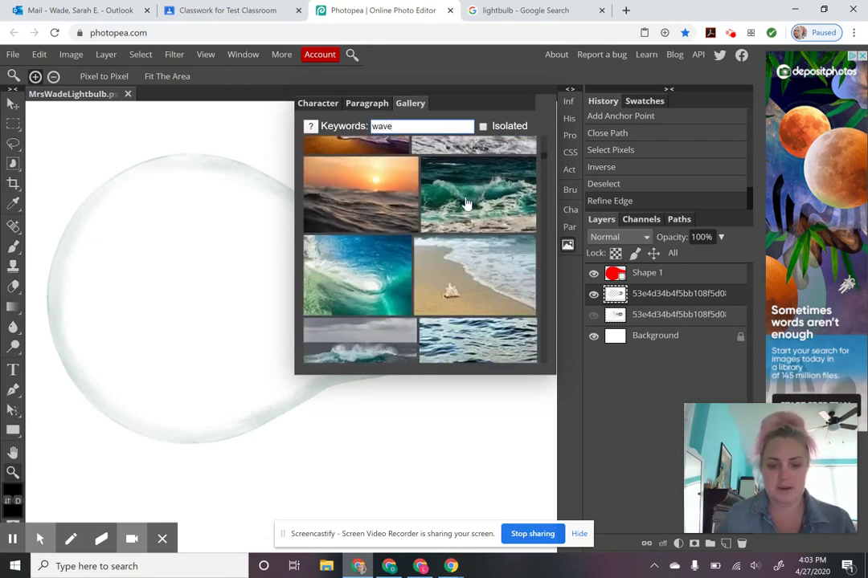
{"action": "scroll", "coordinate": [466, 203], "scroll_direction": "down", "scroll_amount": 6}
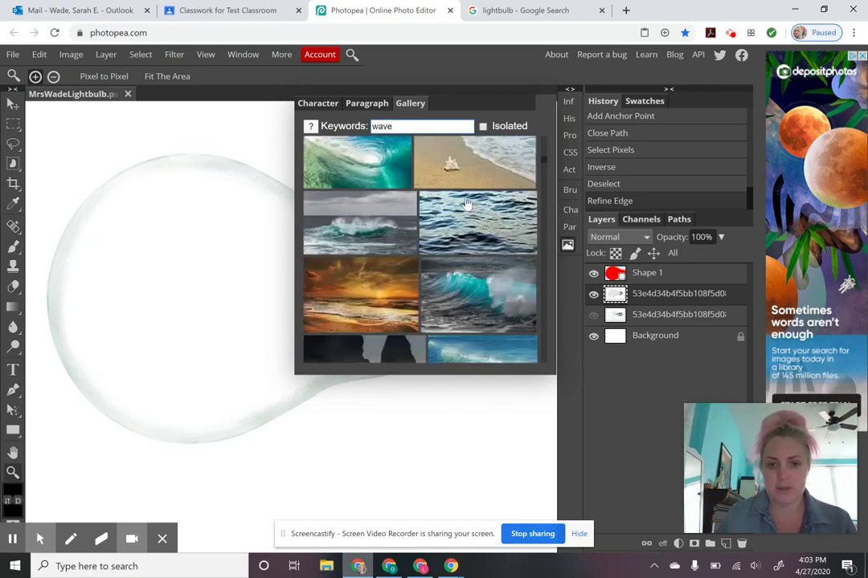
{"action": "scroll", "coordinate": [466, 204], "scroll_direction": "down", "scroll_amount": 7}
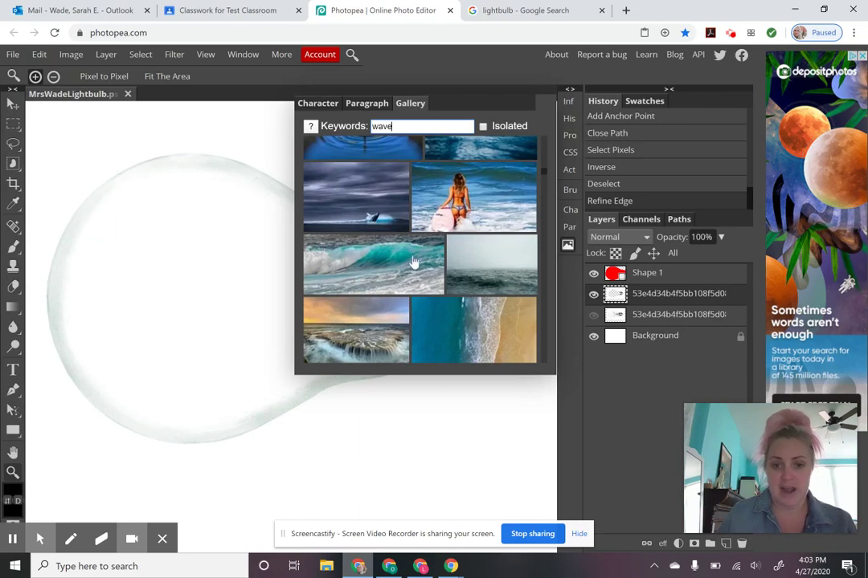
{"action": "scroll", "coordinate": [424, 256], "scroll_direction": "down", "scroll_amount": 3}
{"action": "scroll", "coordinate": [438, 248], "scroll_direction": "down", "scroll_amount": 2}
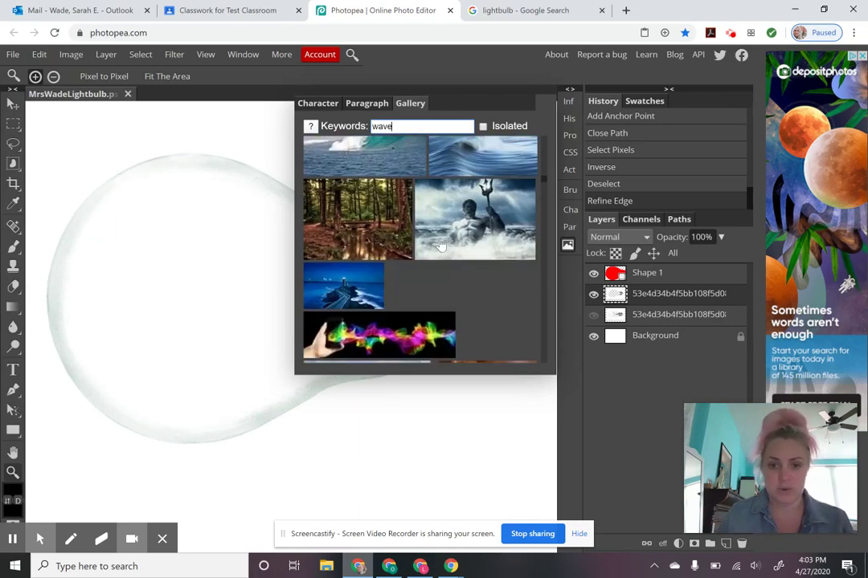
{"action": "scroll", "coordinate": [440, 245], "scroll_direction": "down", "scroll_amount": 8}
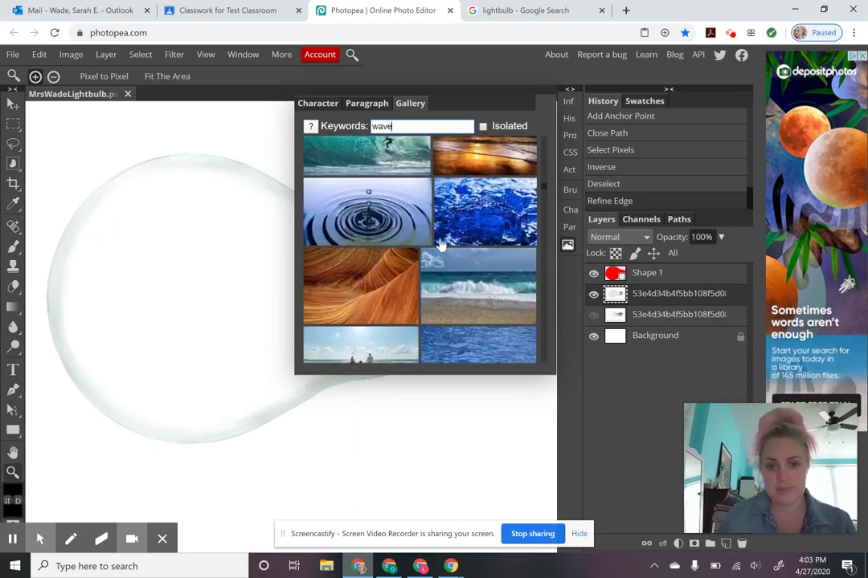
{"action": "scroll", "coordinate": [440, 245], "scroll_direction": "down", "scroll_amount": 6}
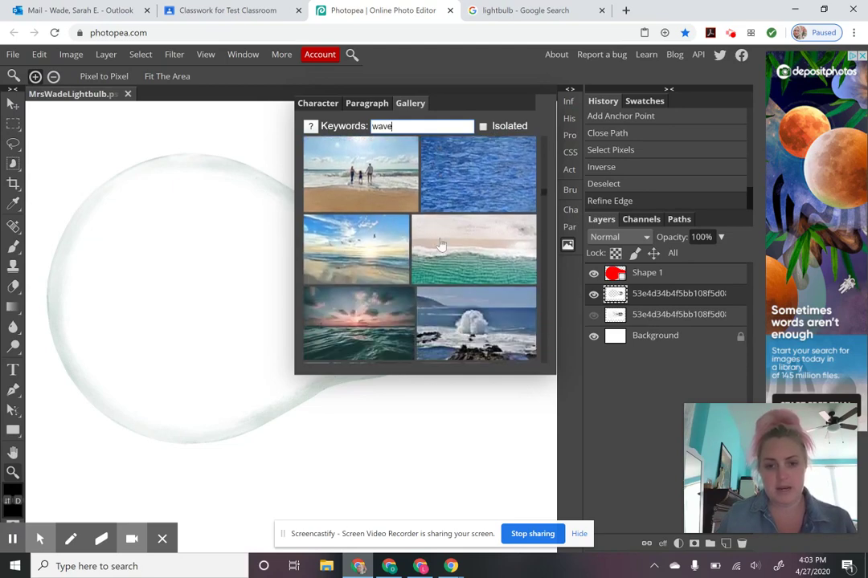
{"action": "scroll", "coordinate": [441, 241], "scroll_direction": "down", "scroll_amount": 2}
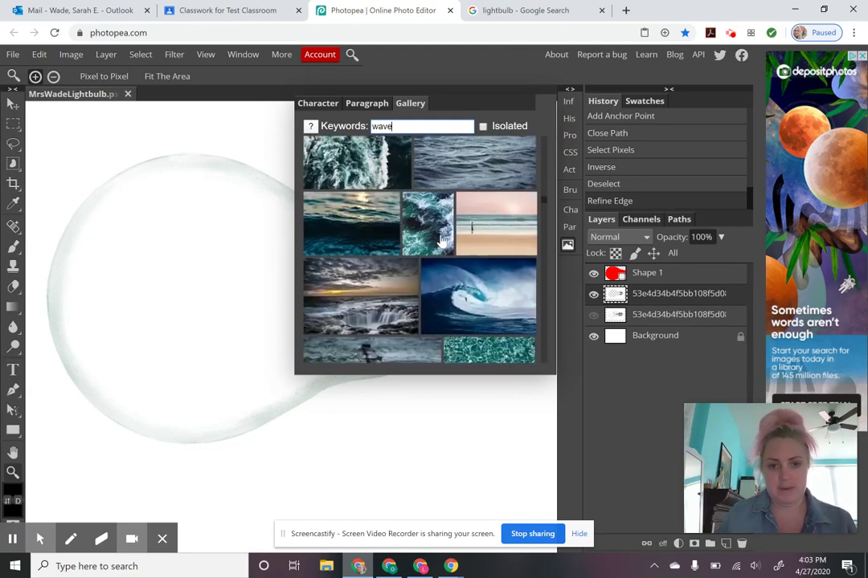
{"action": "scroll", "coordinate": [450, 249], "scroll_direction": "down", "scroll_amount": 3}
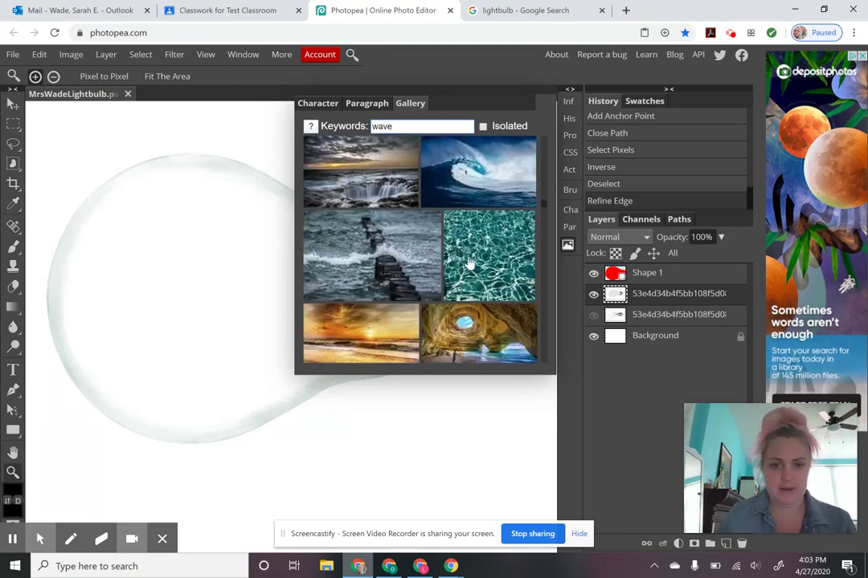
{"action": "scroll", "coordinate": [468, 259], "scroll_direction": "down", "scroll_amount": 3}
{"action": "scroll", "coordinate": [469, 257], "scroll_direction": "down", "scroll_amount": 6}
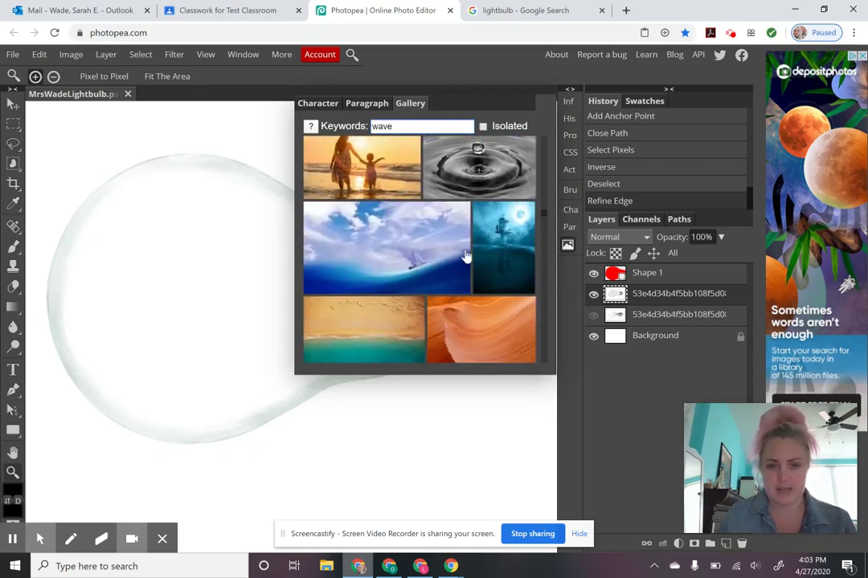
{"action": "scroll", "coordinate": [463, 252], "scroll_direction": "down", "scroll_amount": 8}
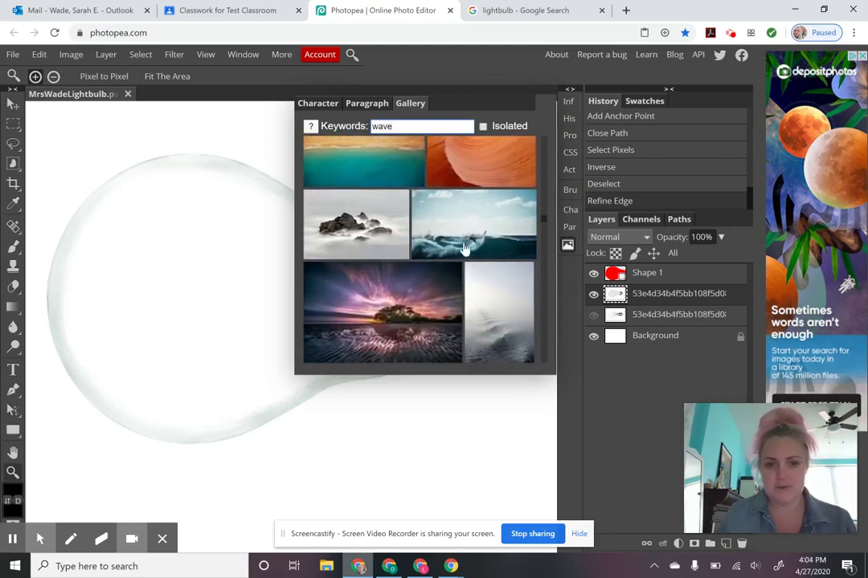
{"action": "scroll", "coordinate": [462, 250], "scroll_direction": "down", "scroll_amount": 8}
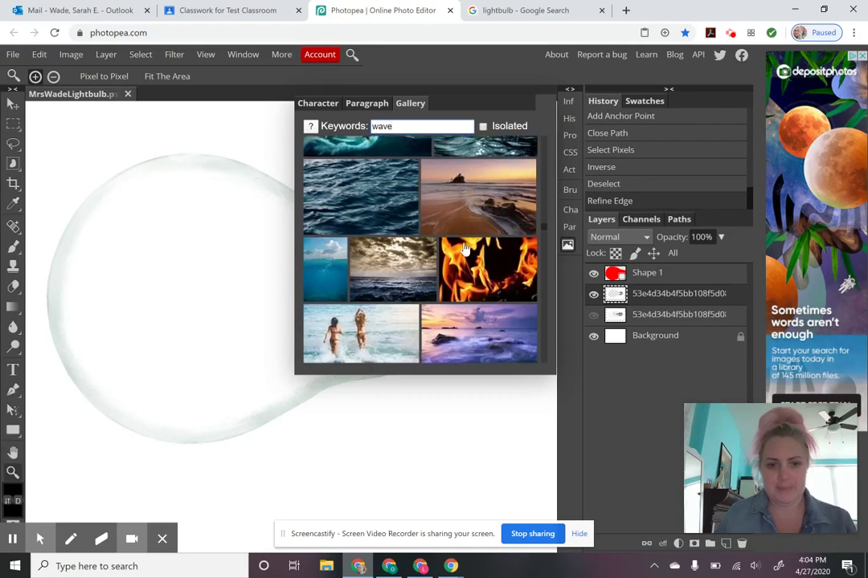
{"action": "scroll", "coordinate": [459, 250], "scroll_direction": "down", "scroll_amount": 8}
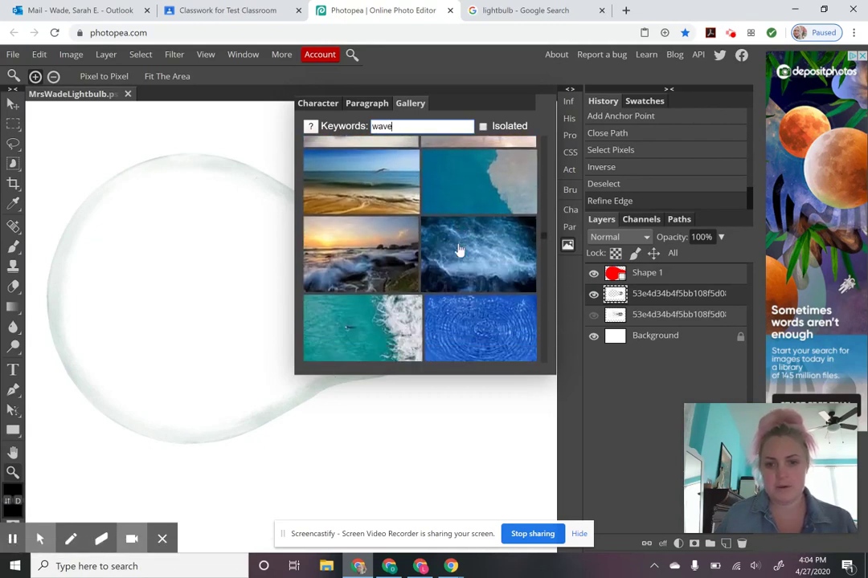
{"action": "scroll", "coordinate": [458, 250], "scroll_direction": "down", "scroll_amount": 8}
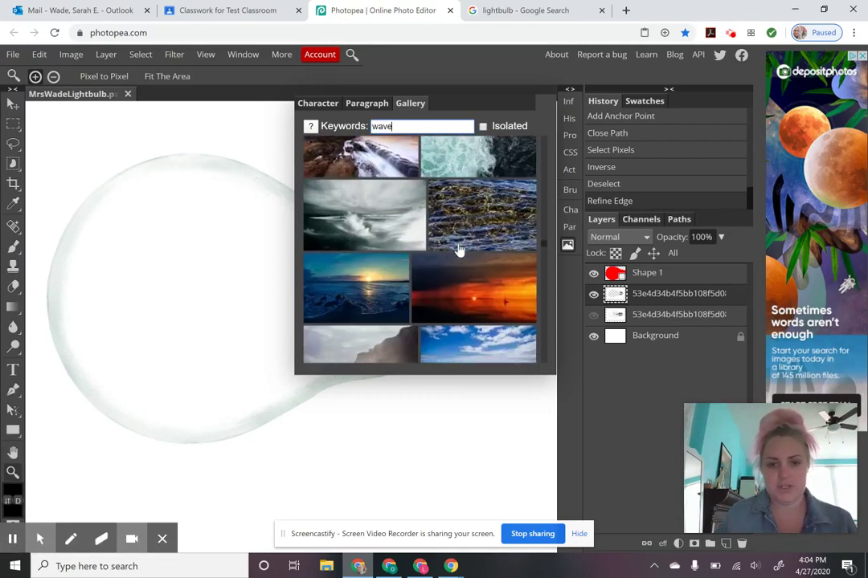
{"action": "scroll", "coordinate": [459, 250], "scroll_direction": "down", "scroll_amount": 8}
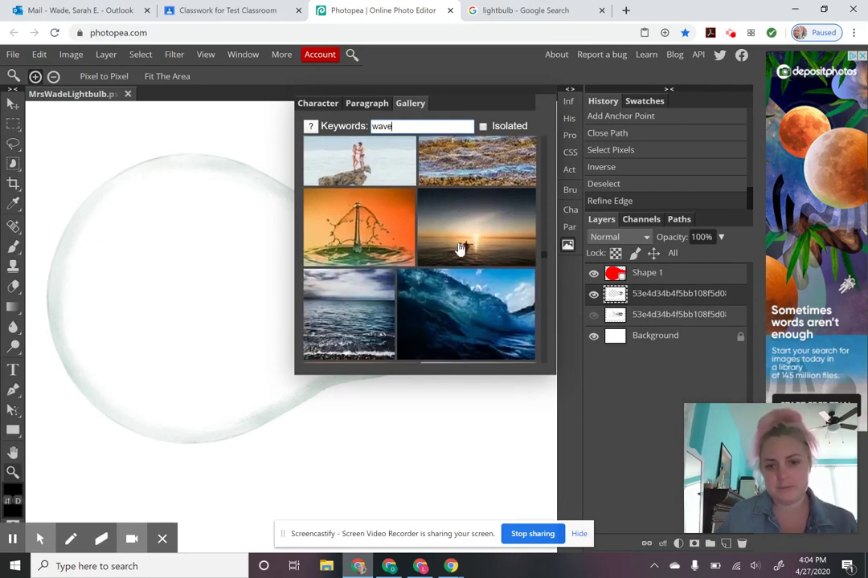
{"action": "scroll", "coordinate": [461, 250], "scroll_direction": "down", "scroll_amount": 4}
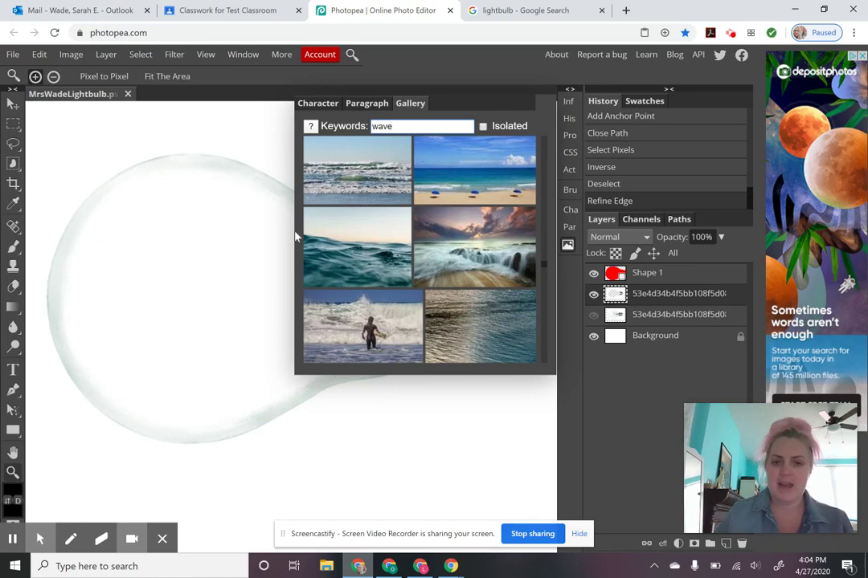
Step: Place the gallery photo of teal waves under a pale sunset sky into the document at its original size
{"action": "left_click", "coordinate": [377, 257]}
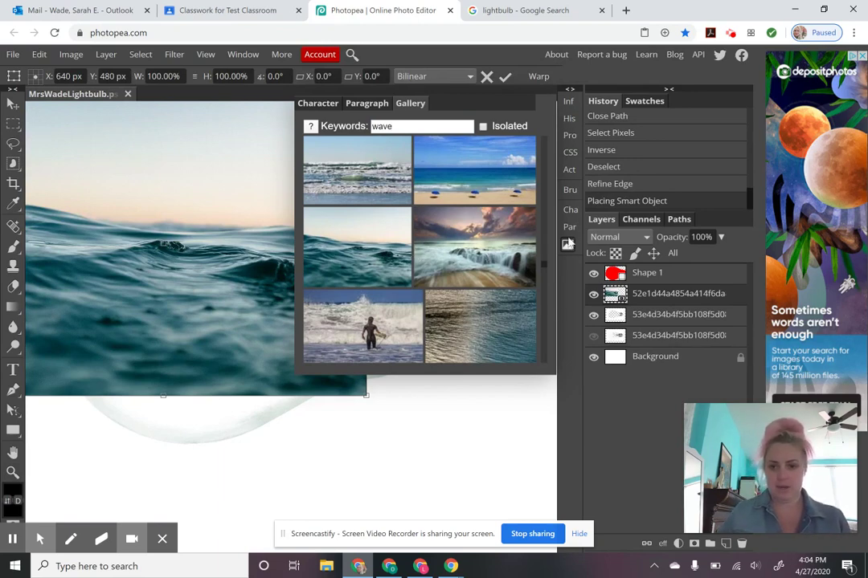
{"action": "left_click", "coordinate": [567, 246]}
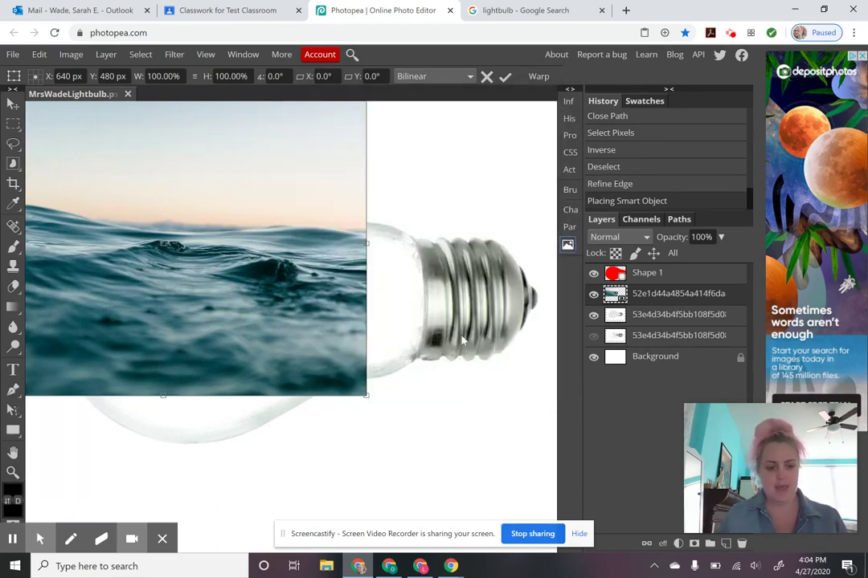
{"action": "key", "text": "Return"}
Step: Enlarge the wave photo proportionally to about 142% and shift it over the light bulb
{"action": "key", "text": "z"}
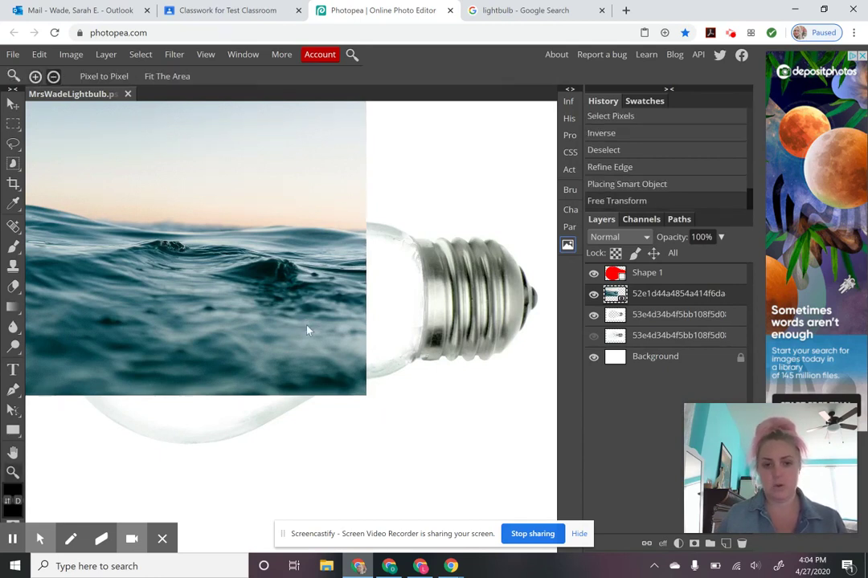
{"action": "left_click", "coordinate": [306, 330], "text": "alt"}
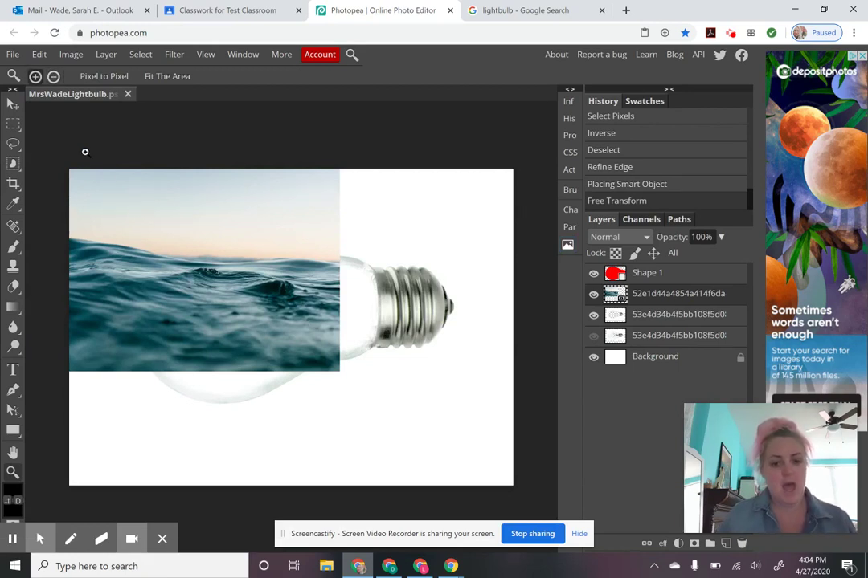
{"action": "key", "text": "v"}
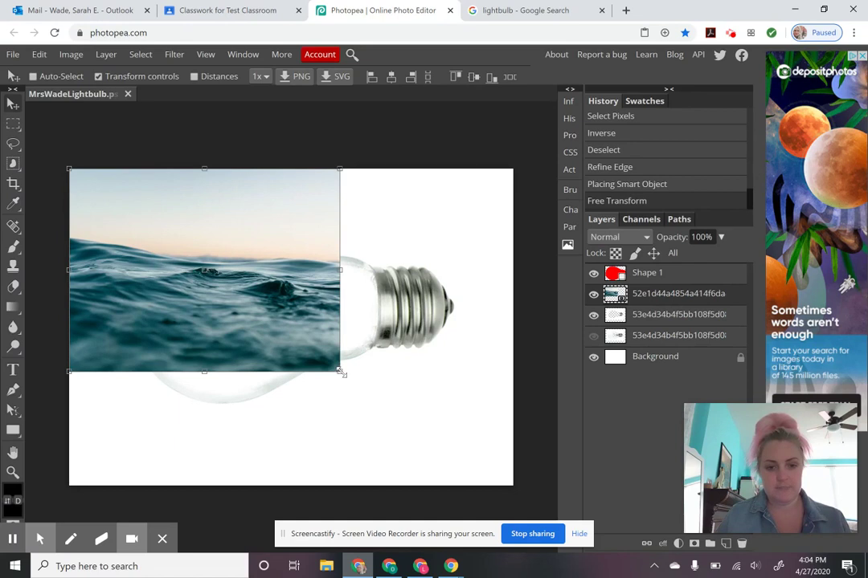
{"action": "left_click_drag", "start_coordinate": [342, 372], "coordinate": [455, 431]}
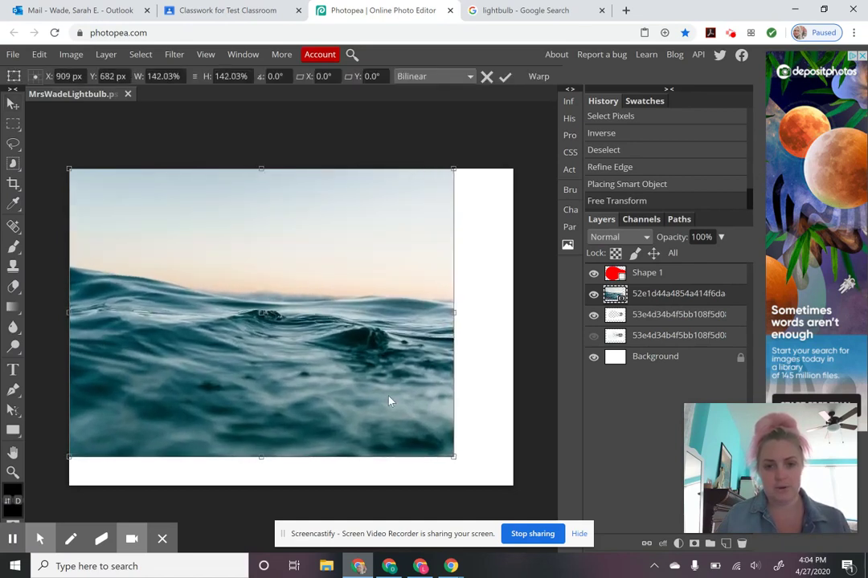
{"action": "left_click_drag", "start_coordinate": [389, 399], "coordinate": [432, 411]}
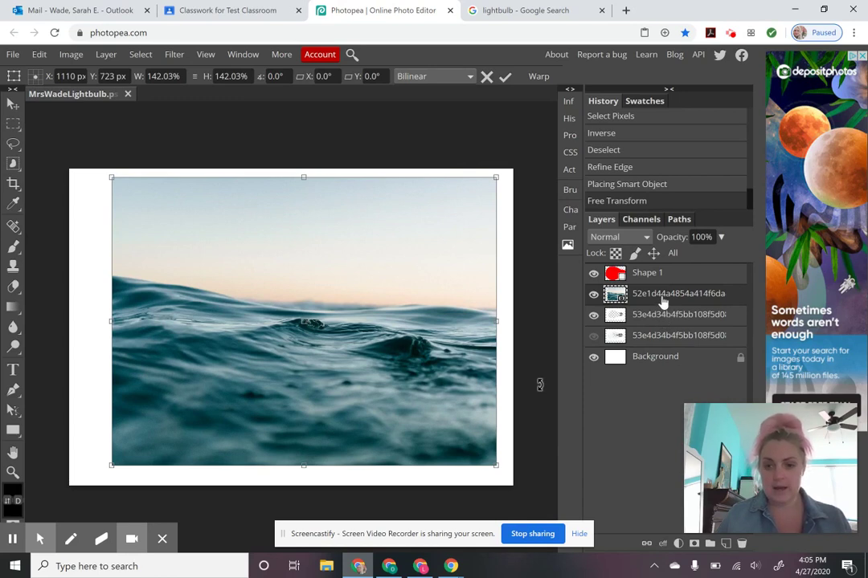
Step: Place the wave layer directly beneath the visible bulb layer, and reduce the photo to about 113% around the glass
{"action": "left_click_drag", "start_coordinate": [663, 300], "coordinate": [655, 326]}
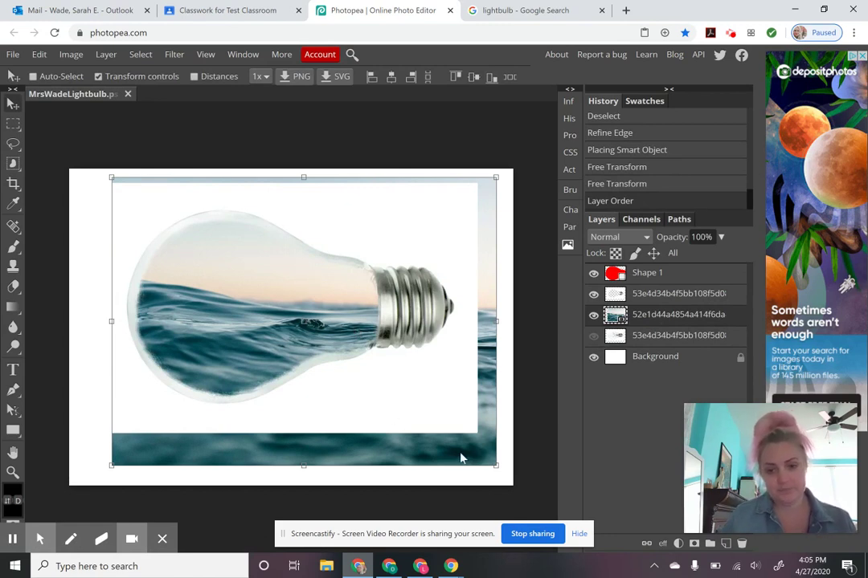
{"action": "left_click_drag", "start_coordinate": [455, 457], "coordinate": [441, 456]}
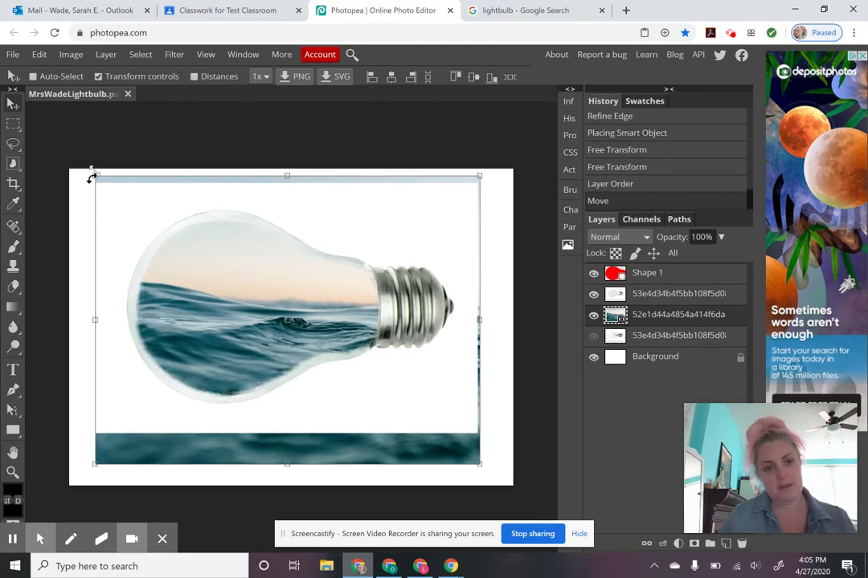
{"action": "left_click_drag", "start_coordinate": [95, 175], "coordinate": [124, 198]}
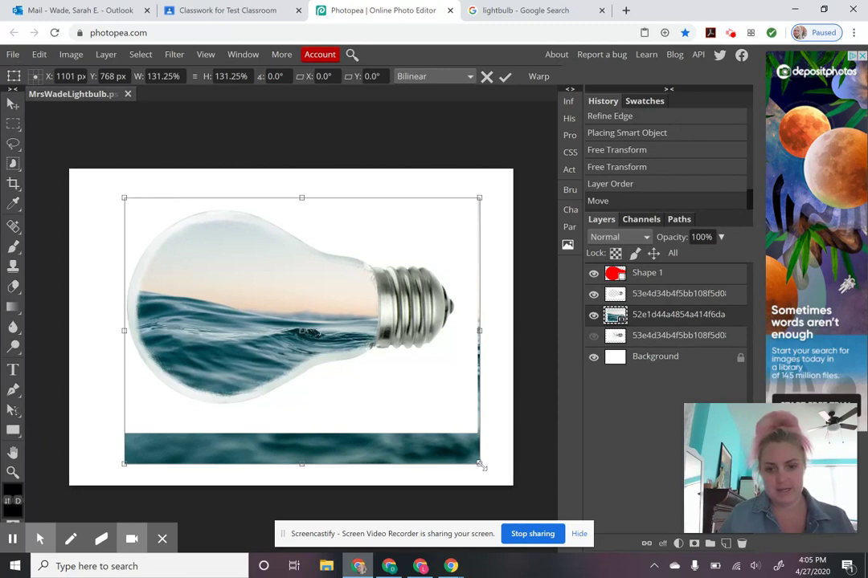
{"action": "left_click_drag", "start_coordinate": [479, 466], "coordinate": [427, 394]}
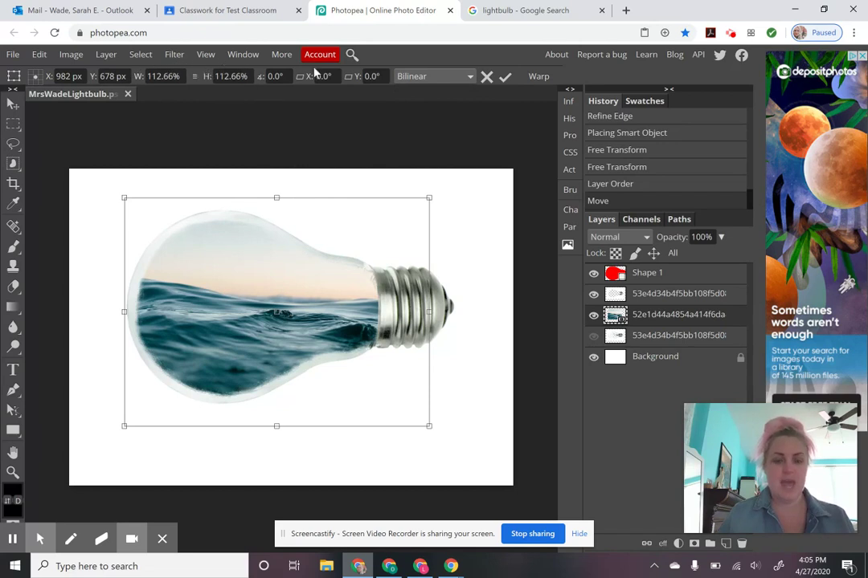
Step: Warp the wave photo by pulling its upper corners outward and curving the horizon downward inside the bulb
{"action": "left_click", "coordinate": [538, 76]}
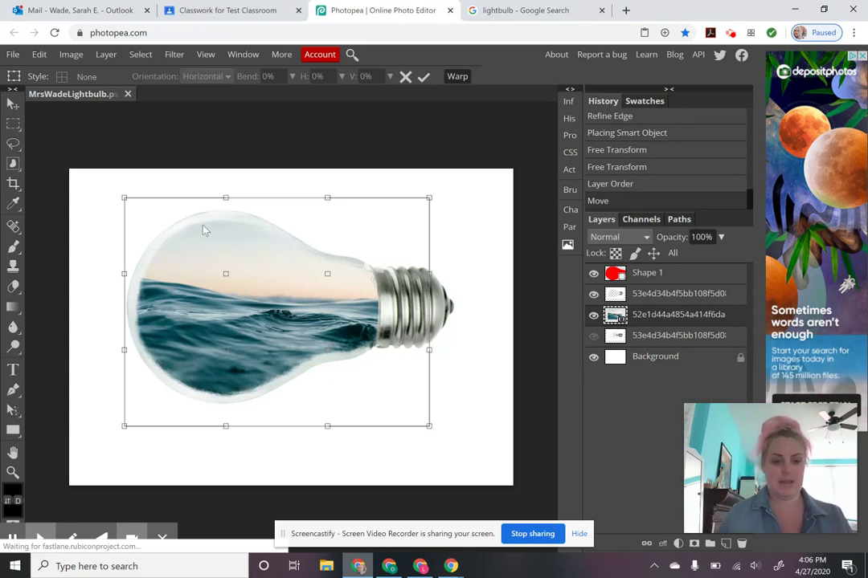
{"action": "left_click", "coordinate": [124, 197]}
{"action": "left_click_drag", "start_coordinate": [112, 163], "coordinate": [67, 101]}
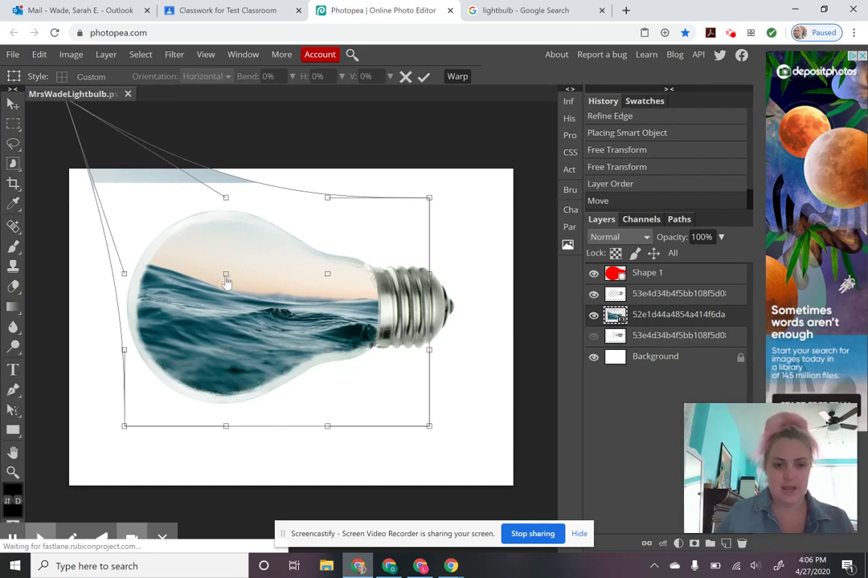
{"action": "left_click_drag", "start_coordinate": [224, 296], "coordinate": [205, 355]}
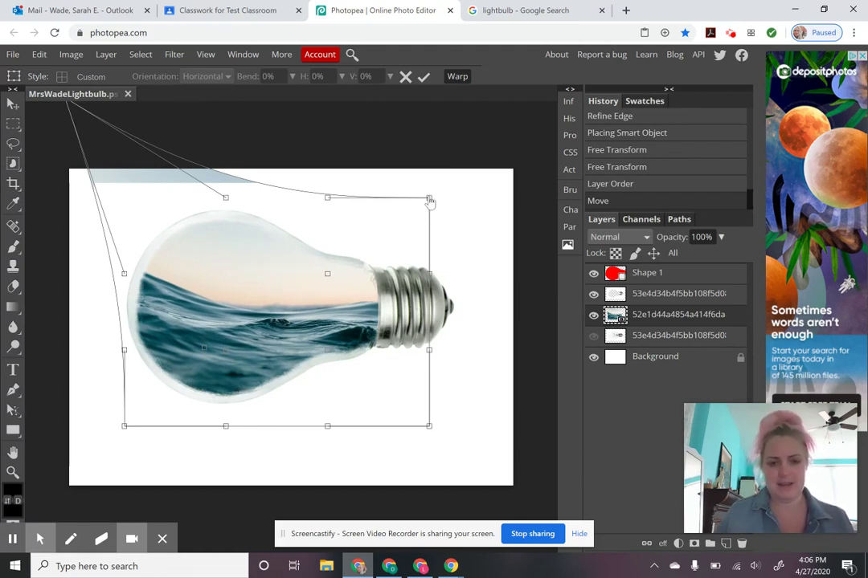
{"action": "left_click_drag", "start_coordinate": [430, 193], "coordinate": [427, 155]}
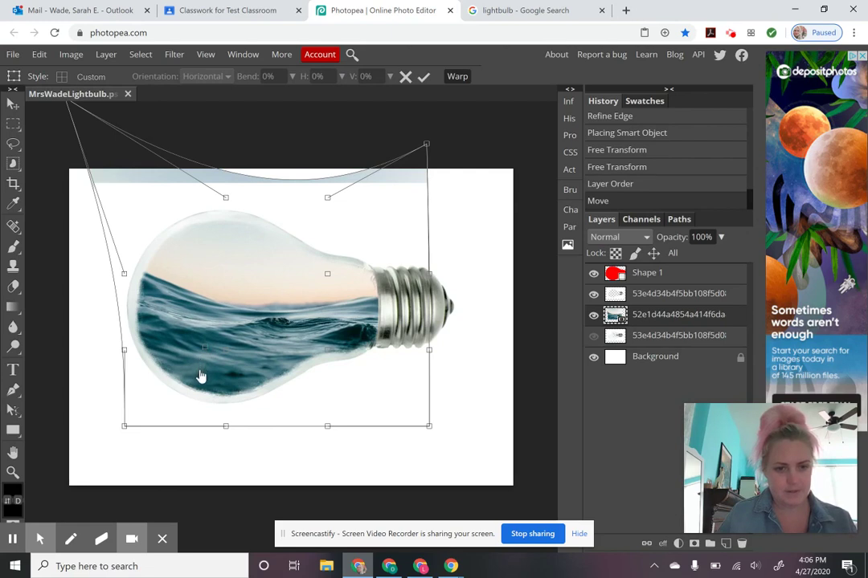
{"action": "left_click_drag", "start_coordinate": [201, 376], "coordinate": [178, 436]}
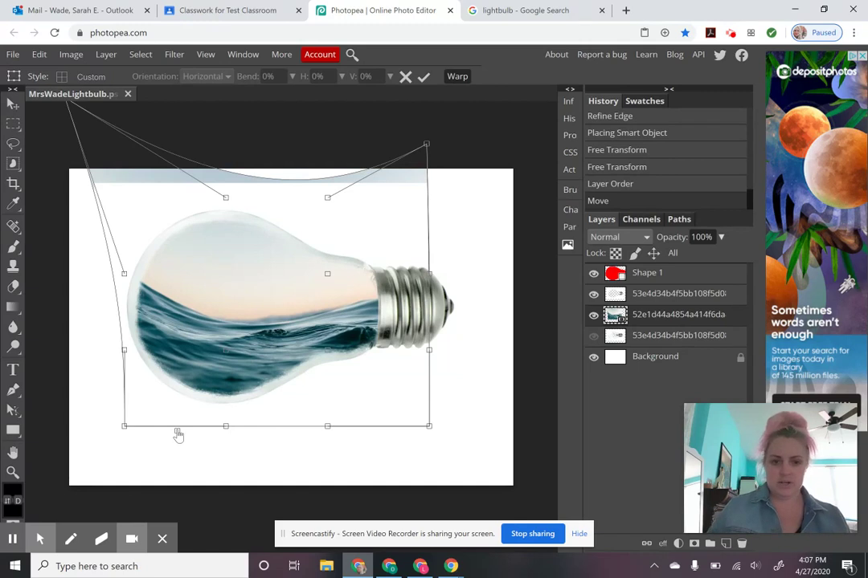
{"action": "key", "text": "Return"}
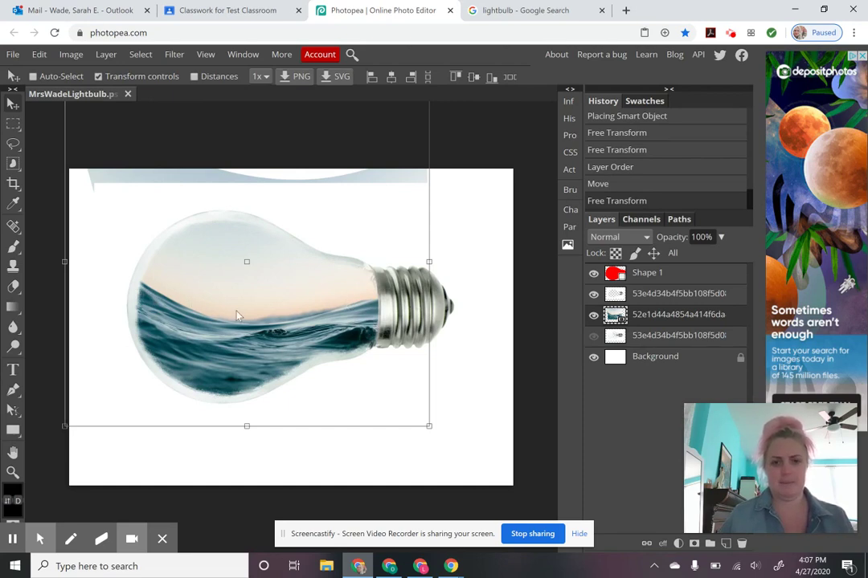
Step: Compare the bulb with and without the warped wave photo by toggling that layer's visibility
{"action": "left_click", "coordinate": [593, 316]}
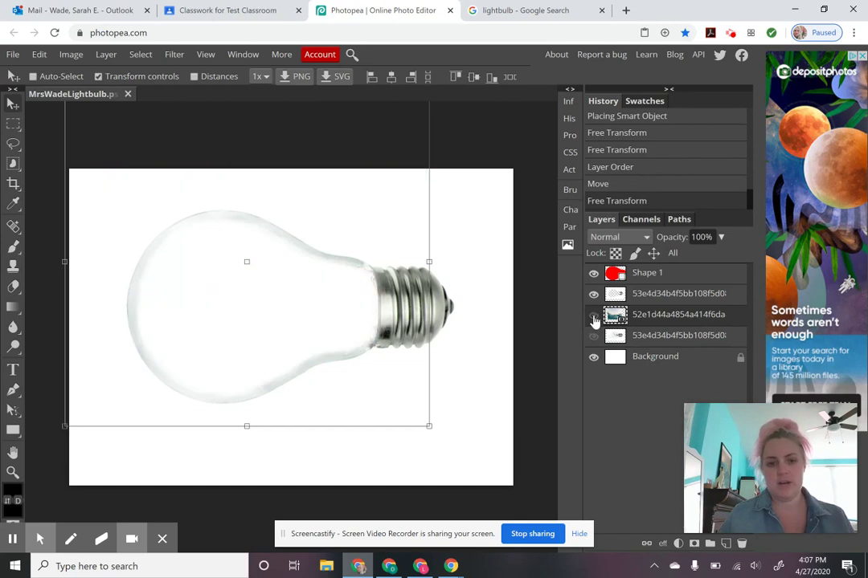
{"action": "left_click", "coordinate": [593, 316]}
{"action": "left_click", "coordinate": [593, 317]}
{"action": "left_click", "coordinate": [593, 317]}
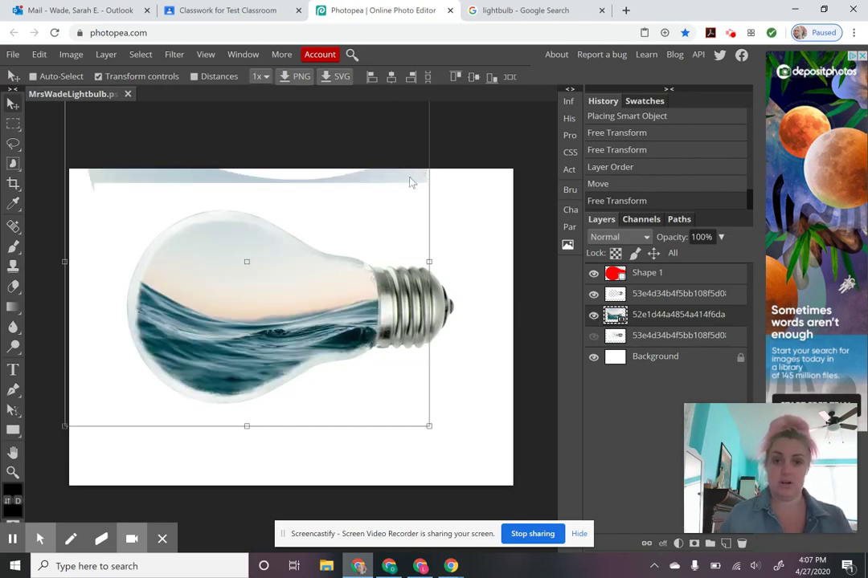
Step: Rasterize the wave layer and erase the stray strip of sky above the bulb with a larger eraser brush
{"action": "left_click", "coordinate": [13, 287]}
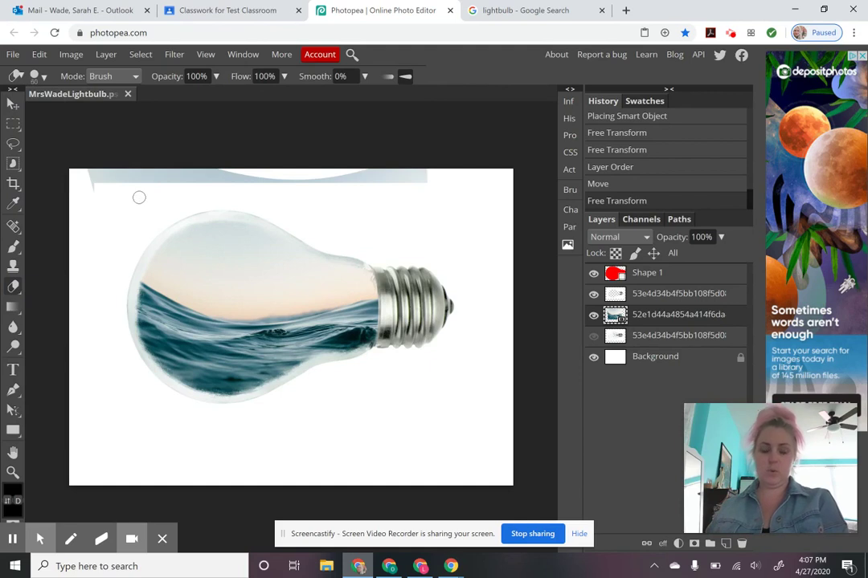
{"action": "left_click", "coordinate": [179, 175]}
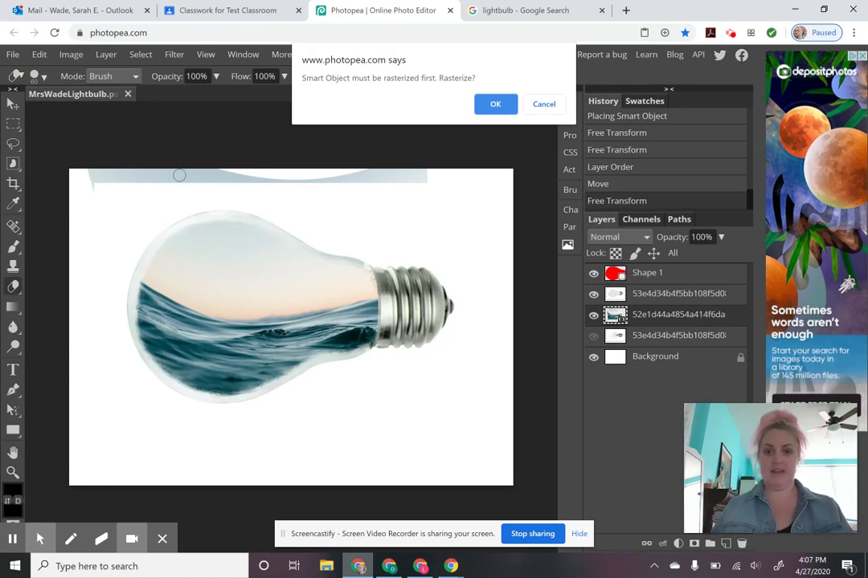
{"action": "left_click", "coordinate": [496, 104]}
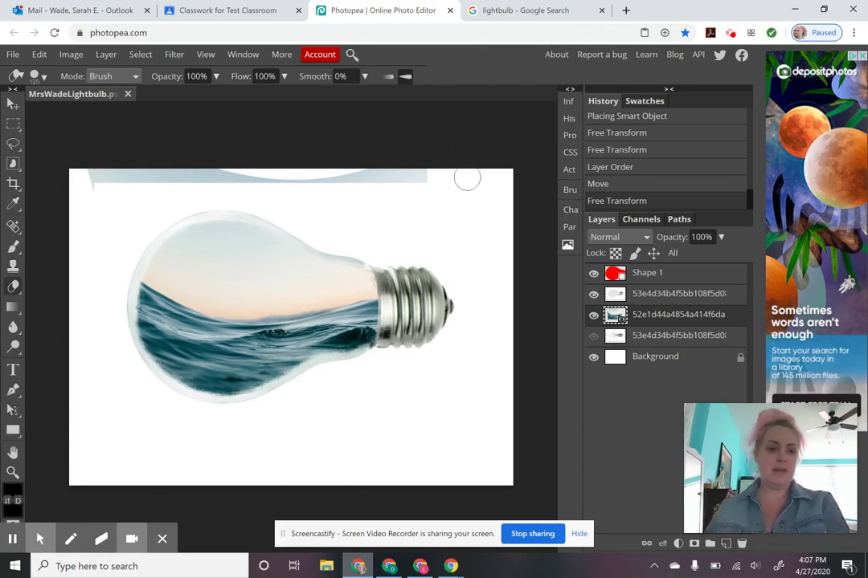
{"action": "mouse_move", "coordinate": [465, 178]}
{"action": "left_mouse_down"}
{"action": "mouse_move", "coordinate": [103, 176]}
{"action": "mouse_move", "coordinate": [83, 162]}
{"action": "left_mouse_up"}
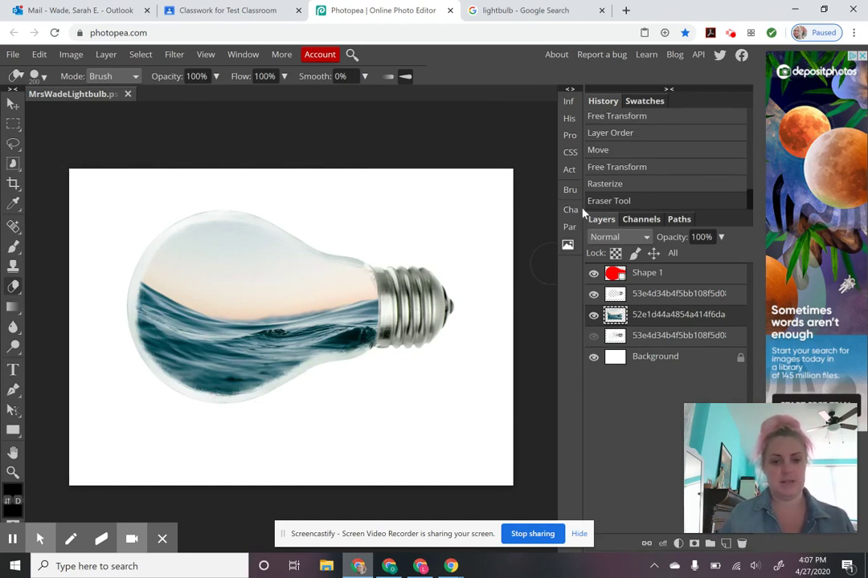
Step: Search the image gallery for dolphin
{"action": "left_click", "coordinate": [568, 245]}
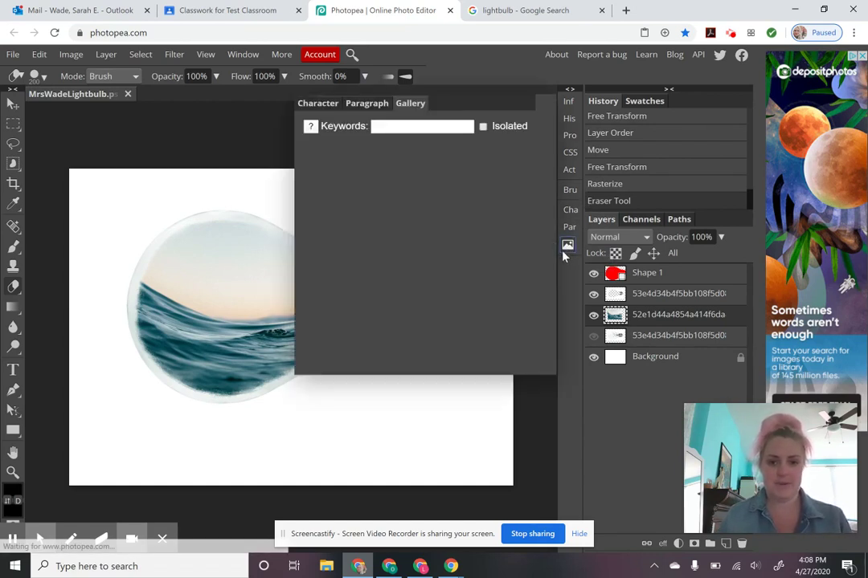
{"action": "left_click", "coordinate": [428, 127]}
{"action": "type", "text": "d"}
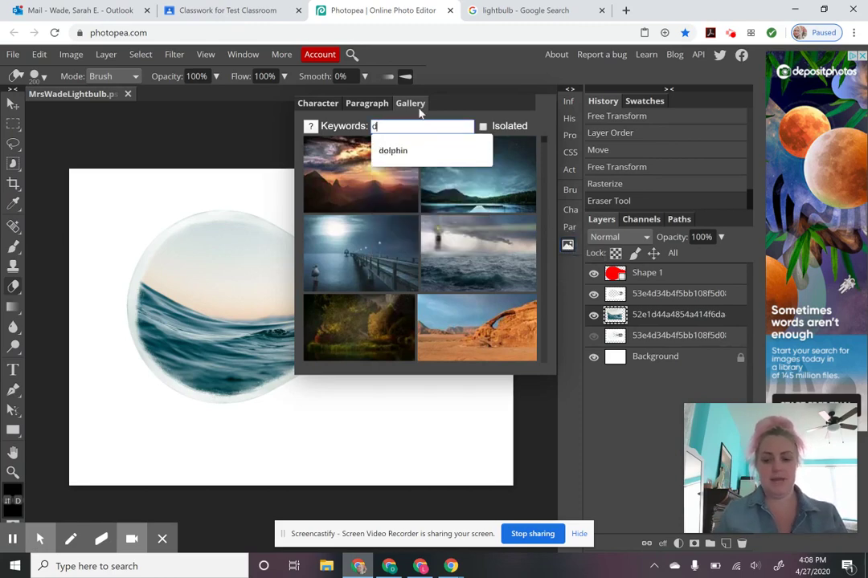
{"action": "type", "text": "olphin"}
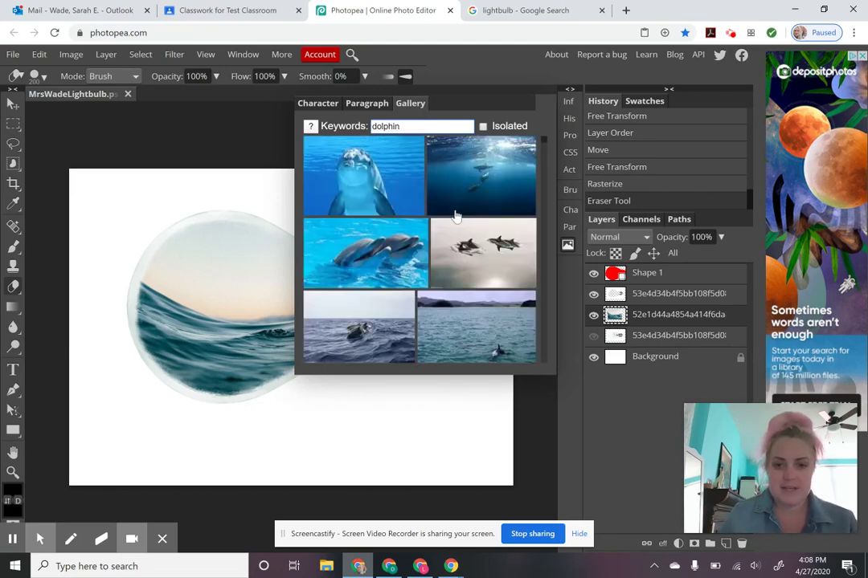
Step: Look through the dolphin photo results for a suitable animal to add to the bulb scene
{"action": "scroll", "coordinate": [456, 213], "scroll_direction": "down", "scroll_amount": 1}
{"action": "scroll", "coordinate": [456, 215], "scroll_direction": "down", "scroll_amount": 3}
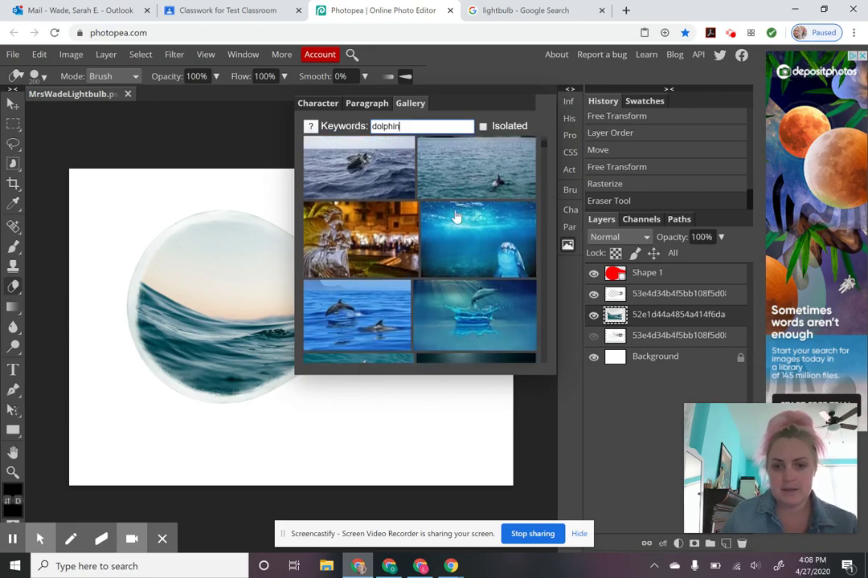
{"action": "scroll", "coordinate": [456, 217], "scroll_direction": "down", "scroll_amount": 1}
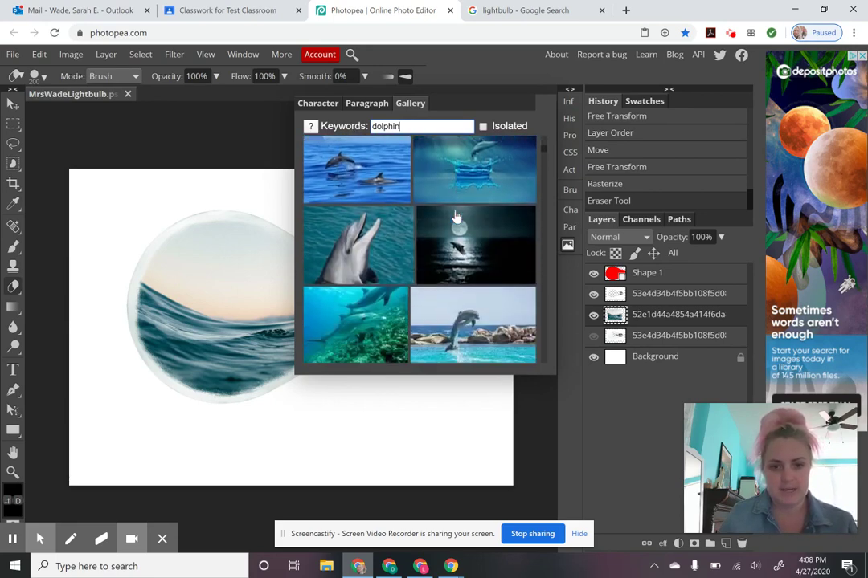
{"action": "scroll", "coordinate": [457, 217], "scroll_direction": "down", "scroll_amount": 2}
{"action": "scroll", "coordinate": [456, 217], "scroll_direction": "down", "scroll_amount": 2}
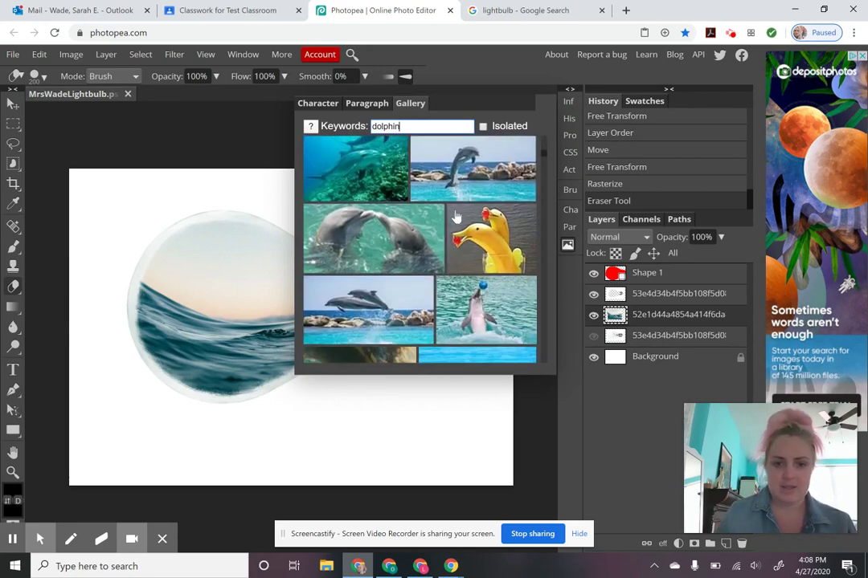
{"action": "scroll", "coordinate": [457, 217], "scroll_direction": "down", "scroll_amount": 1}
{"action": "scroll", "coordinate": [457, 217], "scroll_direction": "down", "scroll_amount": 1}
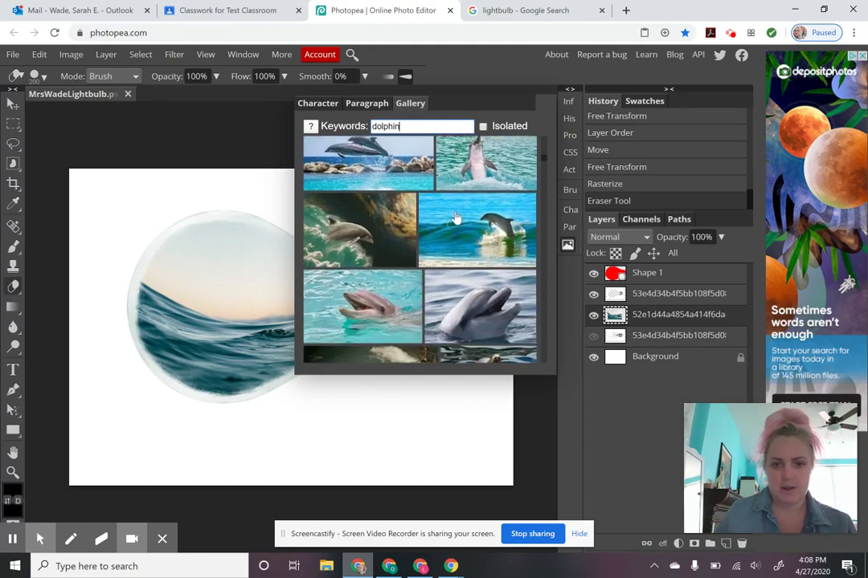
{"action": "scroll", "coordinate": [456, 216], "scroll_direction": "down", "scroll_amount": 4}
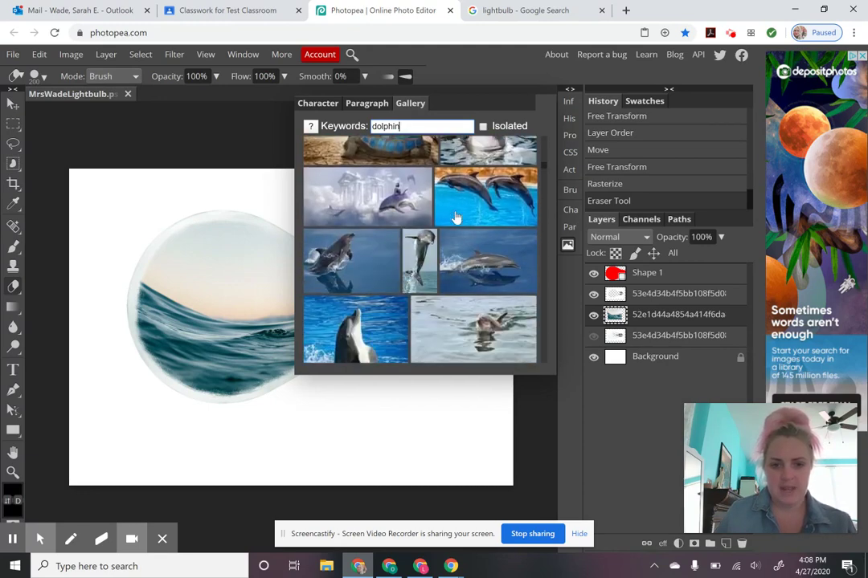
{"action": "scroll", "coordinate": [457, 217], "scroll_direction": "down", "scroll_amount": 5}
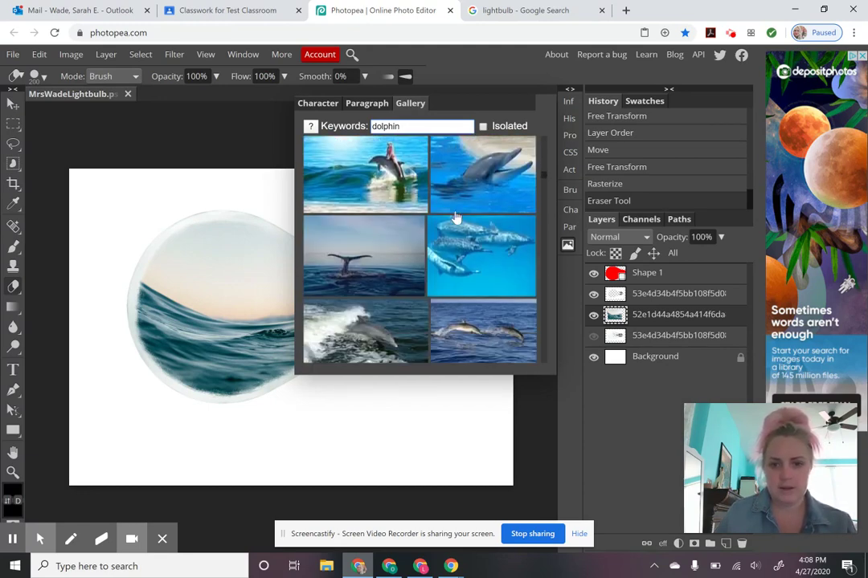
{"action": "scroll", "coordinate": [456, 217], "scroll_direction": "down", "scroll_amount": 5}
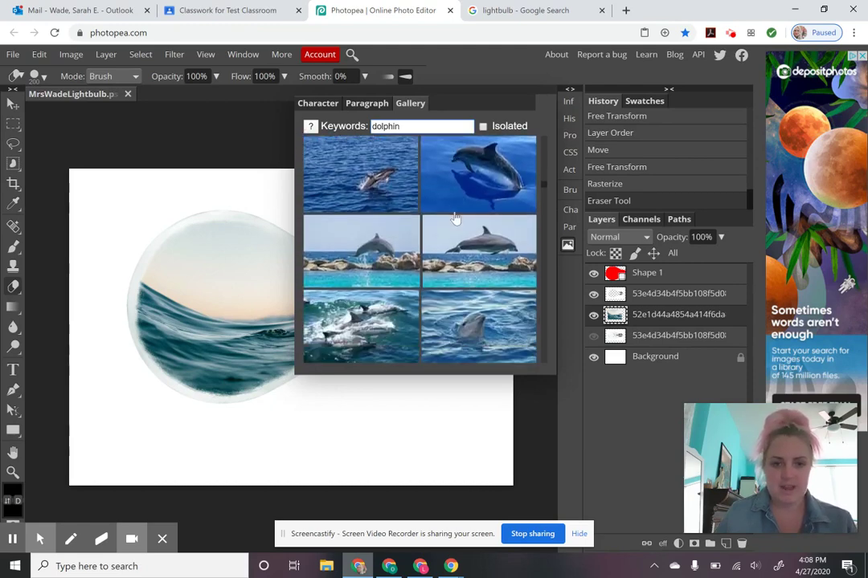
{"action": "scroll", "coordinate": [456, 217], "scroll_direction": "down", "scroll_amount": 5}
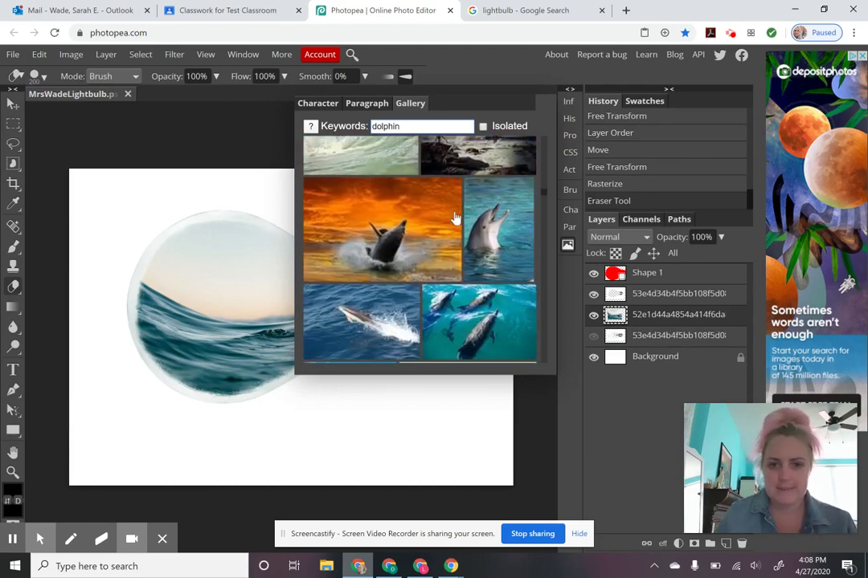
{"action": "scroll", "coordinate": [455, 217], "scroll_direction": "down", "scroll_amount": 4}
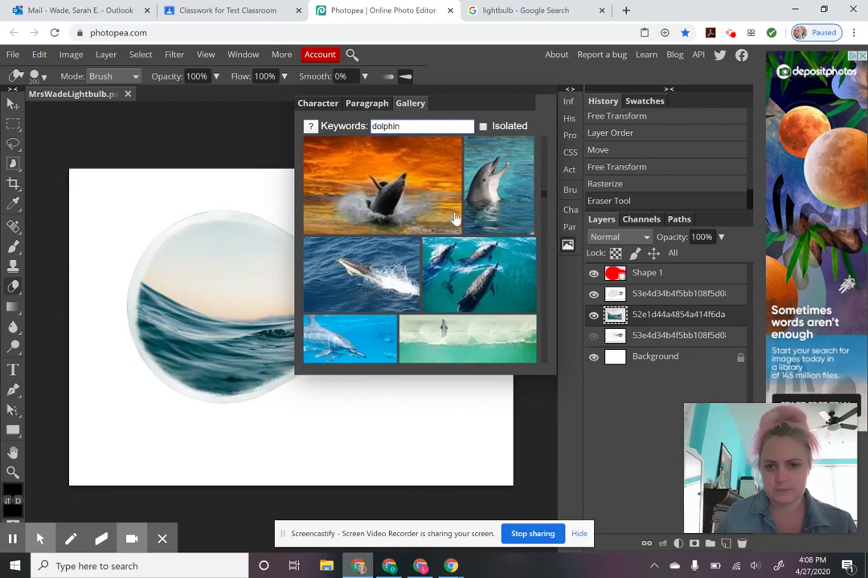
Step: Place the upright photo of a dolphin rising open-mouthed from teal water at its original size, and close the gallery
{"action": "left_click", "coordinate": [505, 199]}
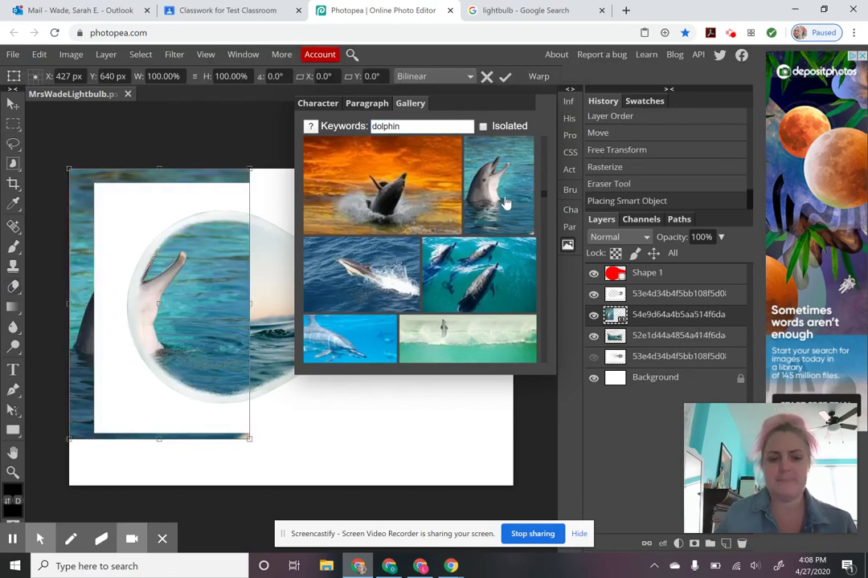
{"action": "scroll", "coordinate": [491, 217], "scroll_direction": "up", "scroll_amount": 10}
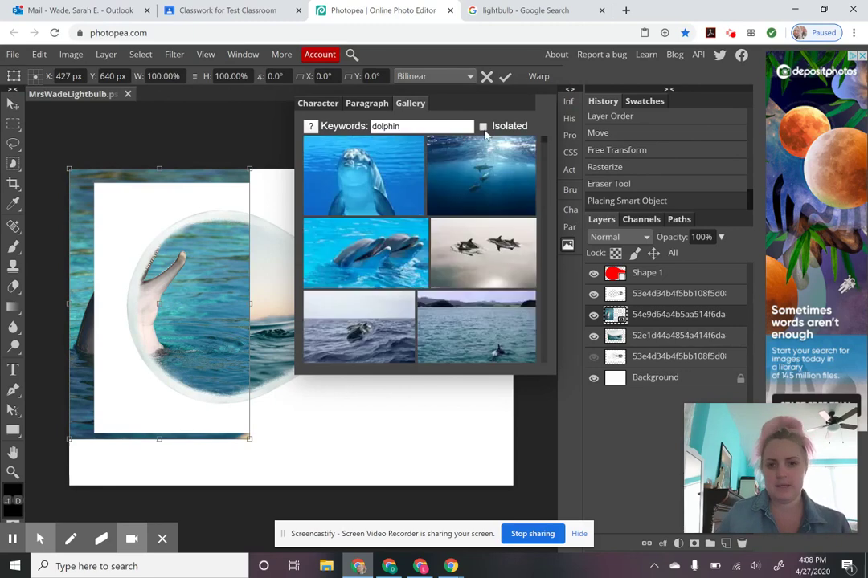
{"action": "left_click", "coordinate": [568, 246]}
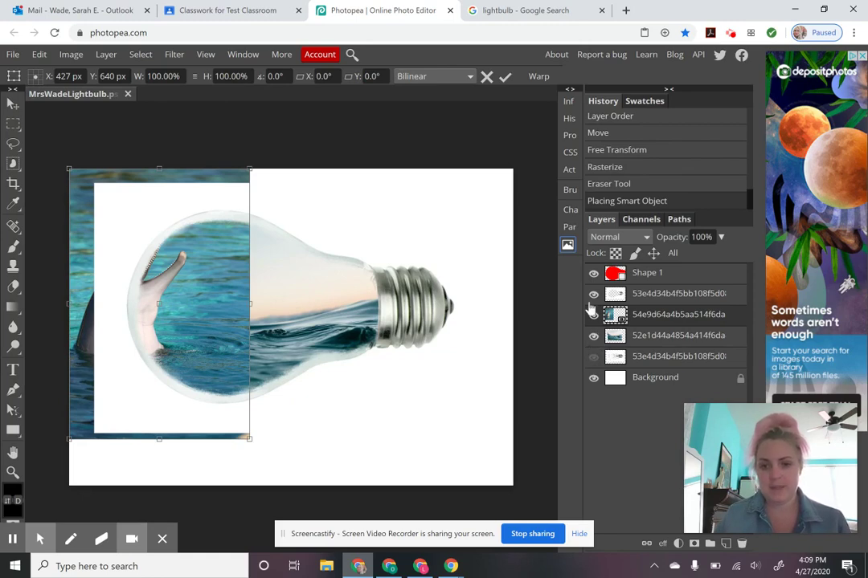
Step: Hide the visible bulb and wave layers, and move the dolphin photo to the middle of the canvas
{"action": "left_click", "coordinate": [593, 294]}
{"action": "left_click", "coordinate": [593, 337]}
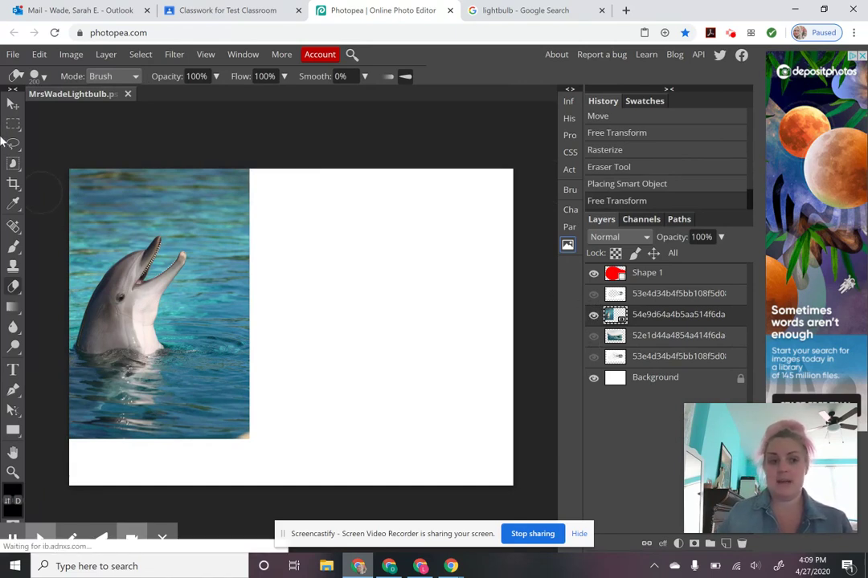
{"action": "left_click", "coordinate": [13, 105]}
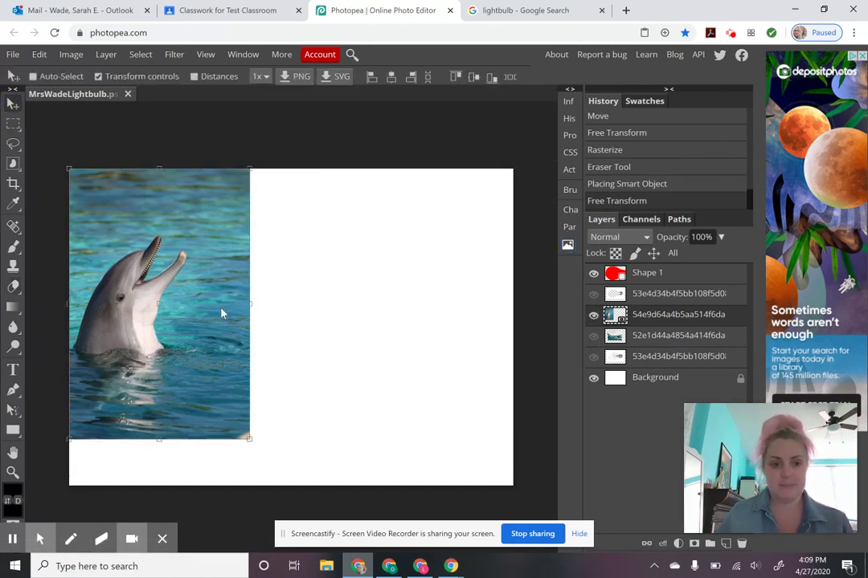
{"action": "left_click_drag", "start_coordinate": [228, 315], "coordinate": [363, 328]}
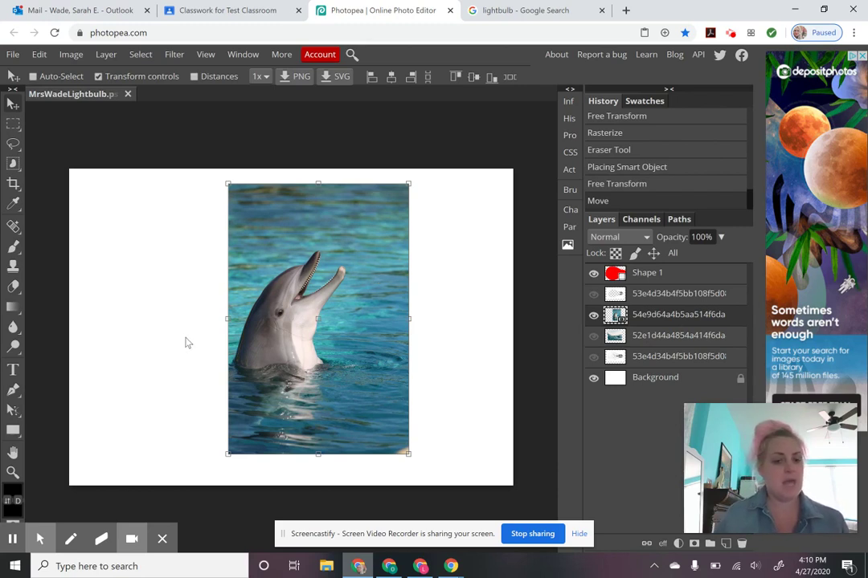
Step: Start a Pen tool outline of the dolphin at the waterline below its throat, tracing up its chest to the crease in the neck
{"action": "left_click", "coordinate": [13, 472]}
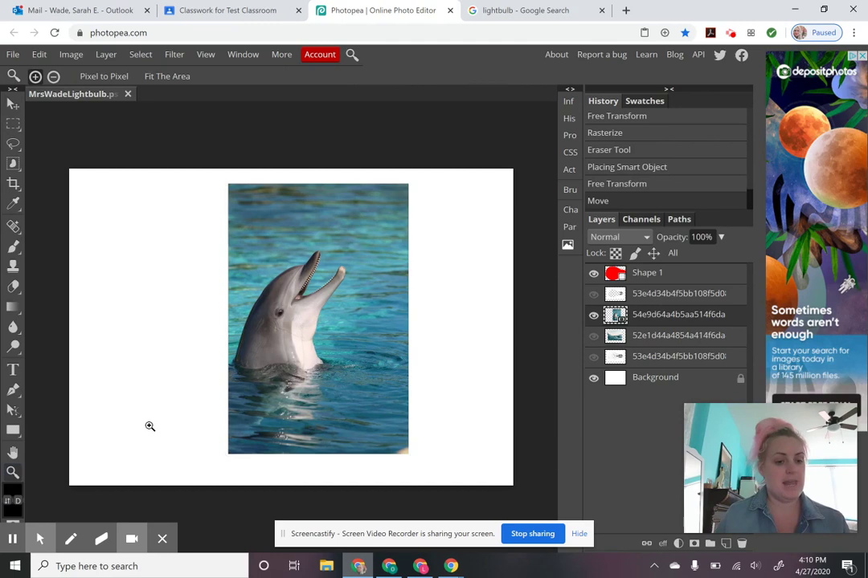
{"action": "left_click", "coordinate": [317, 303]}
{"action": "left_click", "coordinate": [314, 300]}
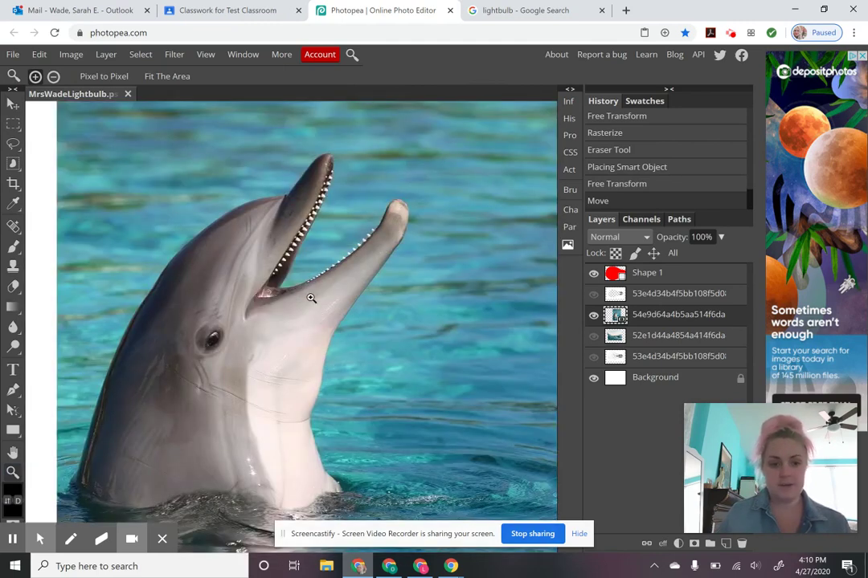
{"action": "left_click", "coordinate": [13, 390]}
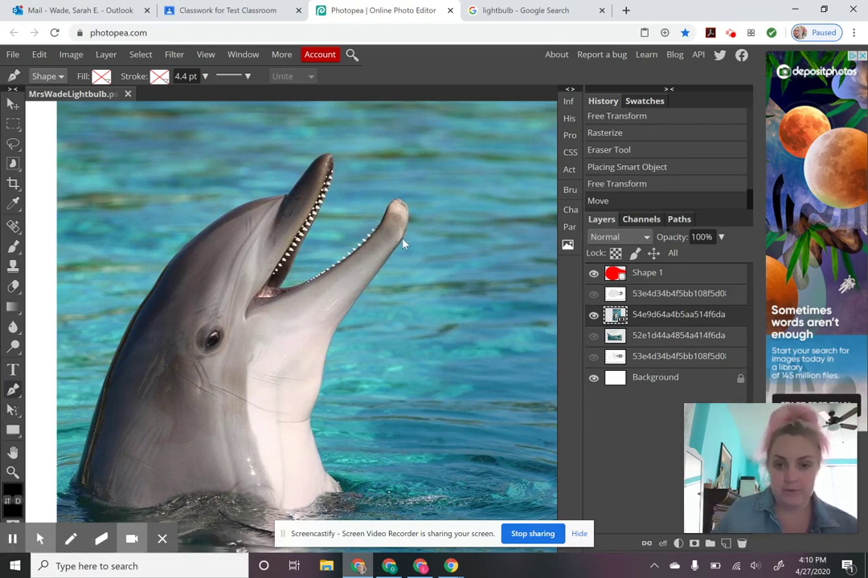
{"action": "left_click", "coordinate": [344, 496]}
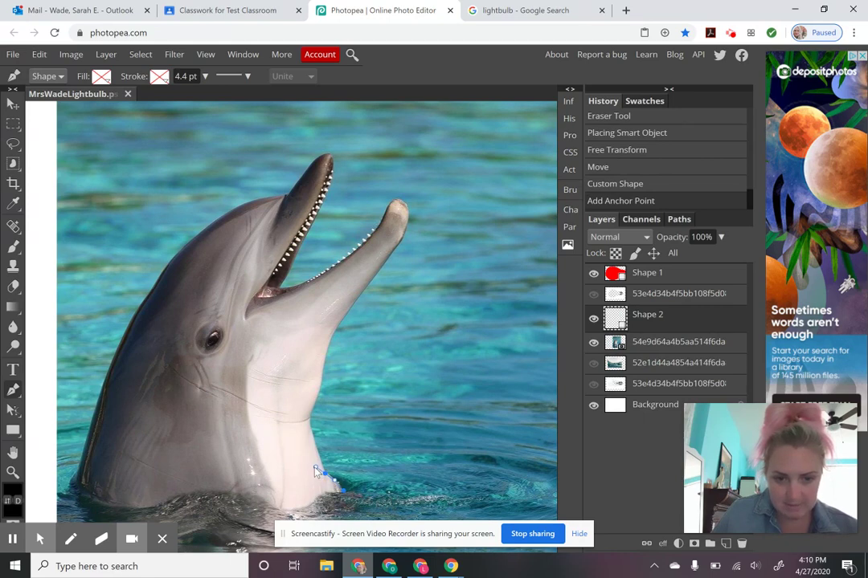
{"action": "left_click", "coordinate": [315, 470]}
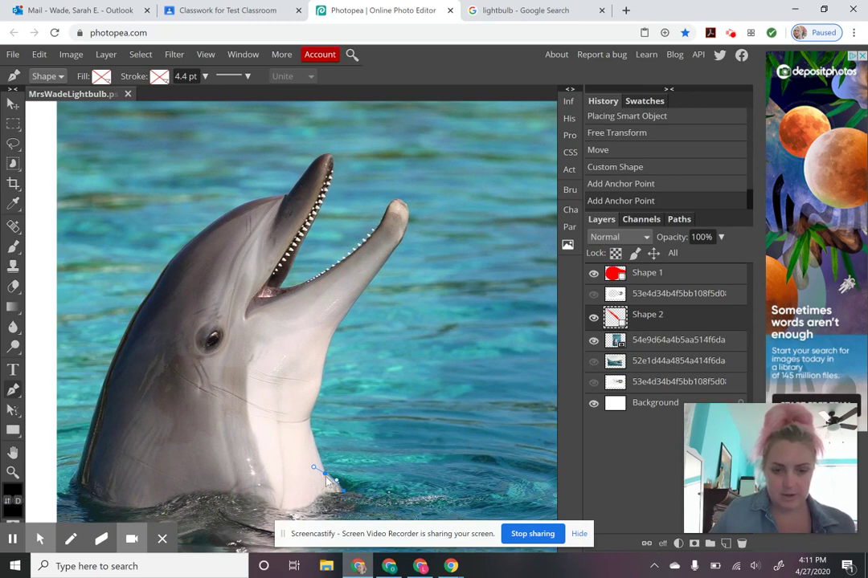
{"action": "left_click", "coordinate": [326, 477]}
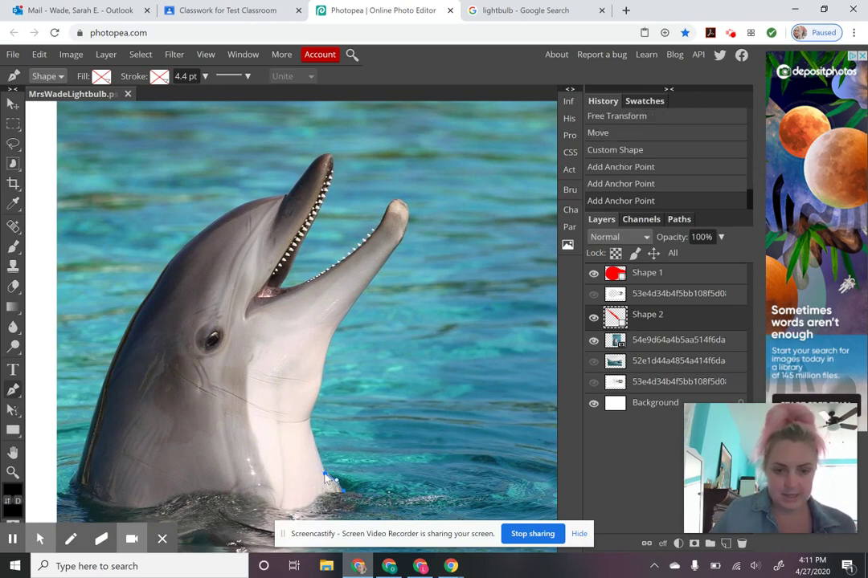
{"action": "left_click", "coordinate": [311, 427]}
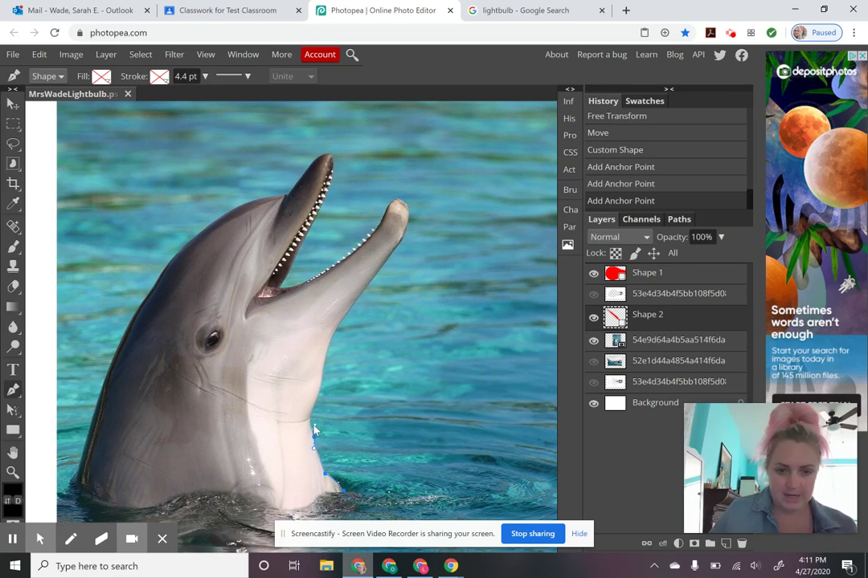
{"action": "left_click", "coordinate": [314, 427]}
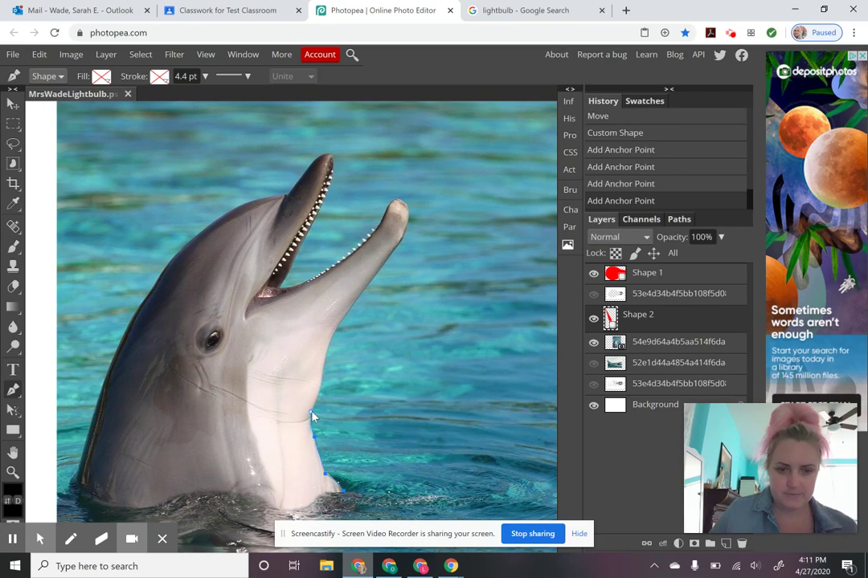
{"action": "left_click", "coordinate": [313, 414]}
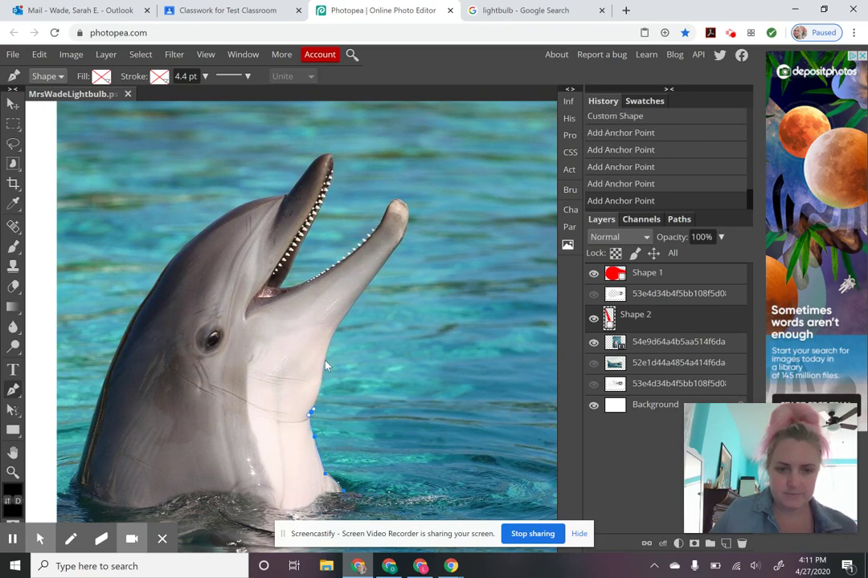
{"action": "left_click_drag", "start_coordinate": [325, 361], "coordinate": [327, 337]}
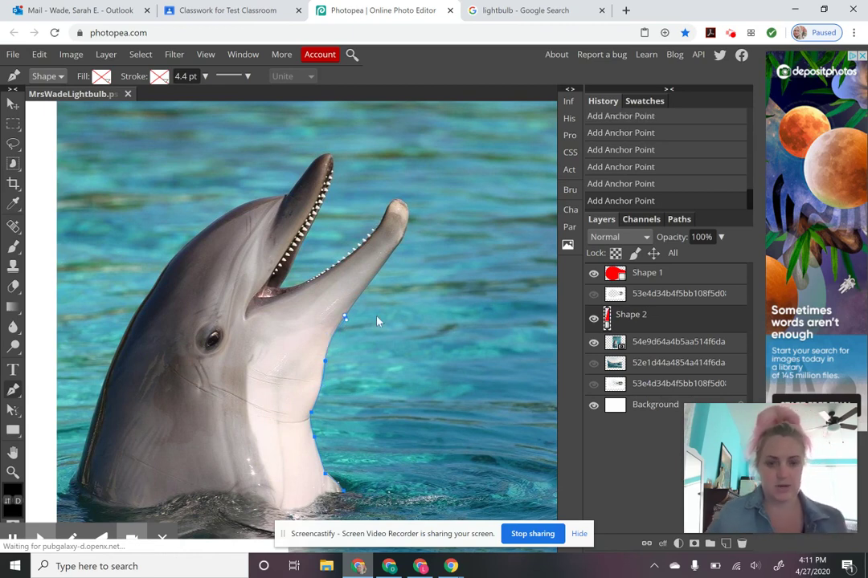
{"action": "key", "text": "ctrl+z"}
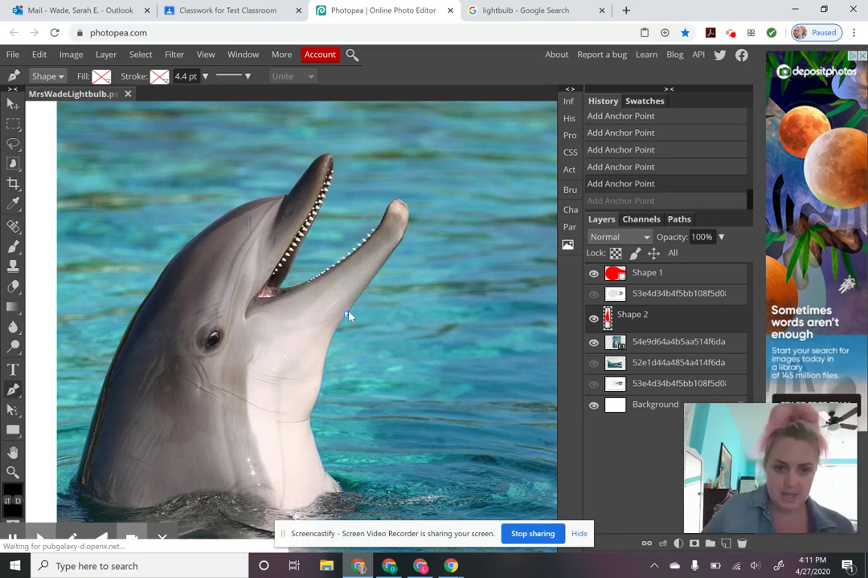
{"action": "left_click_drag", "start_coordinate": [346, 315], "coordinate": [352, 307]}
{"action": "key", "text": "ctrl+z"}
{"action": "key", "text": "ctrl+z"}
{"action": "key", "text": "ctrl+z"}
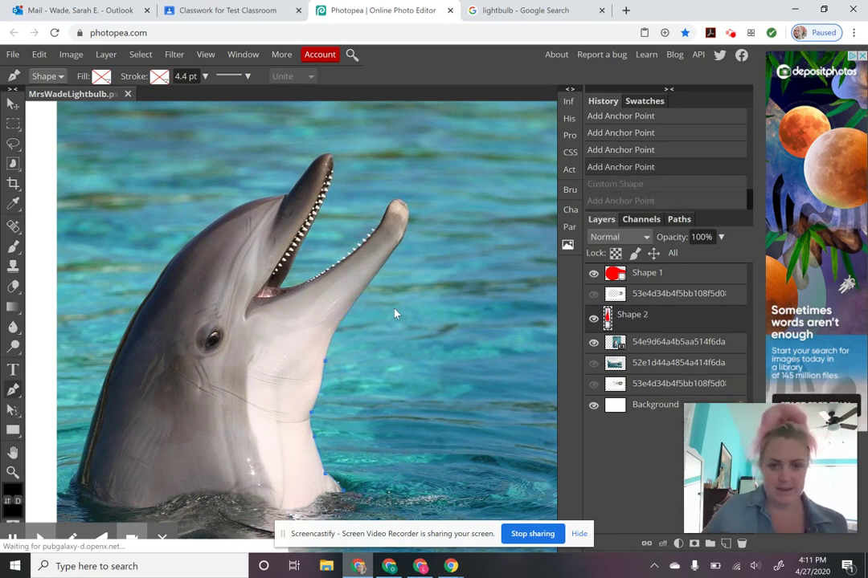
Step: Continue the pen outline up the dolphin's throat, along the underside of the lower jaw and around its tip
{"action": "left_click", "coordinate": [324, 360]}
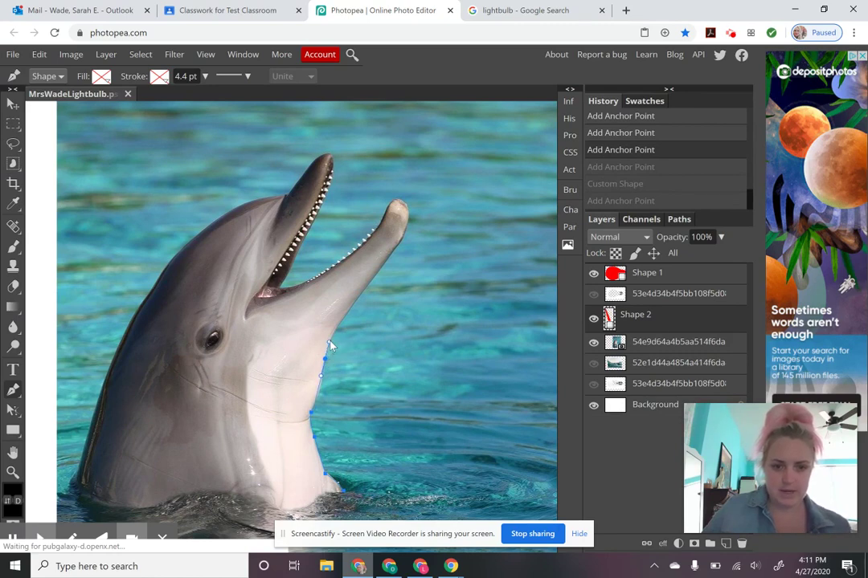
{"action": "left_click", "coordinate": [328, 331]}
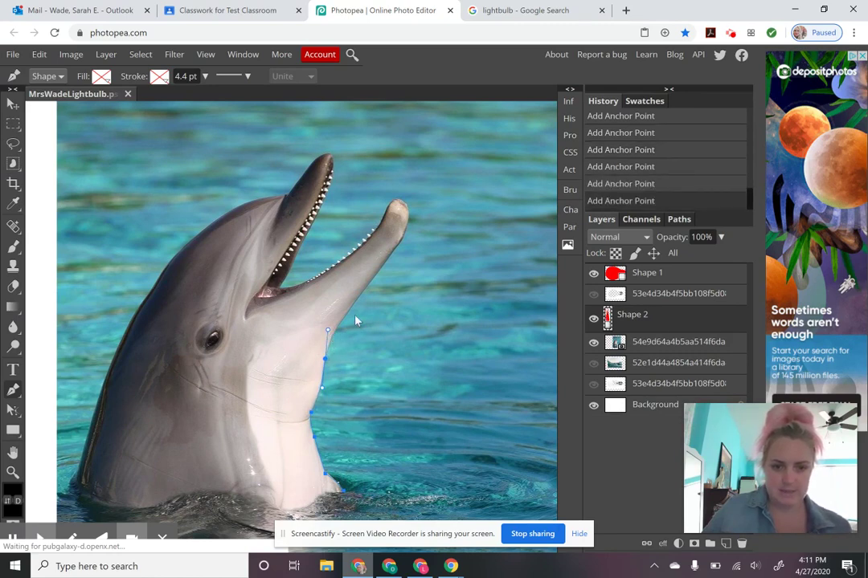
{"action": "key", "text": "ctrl+z"}
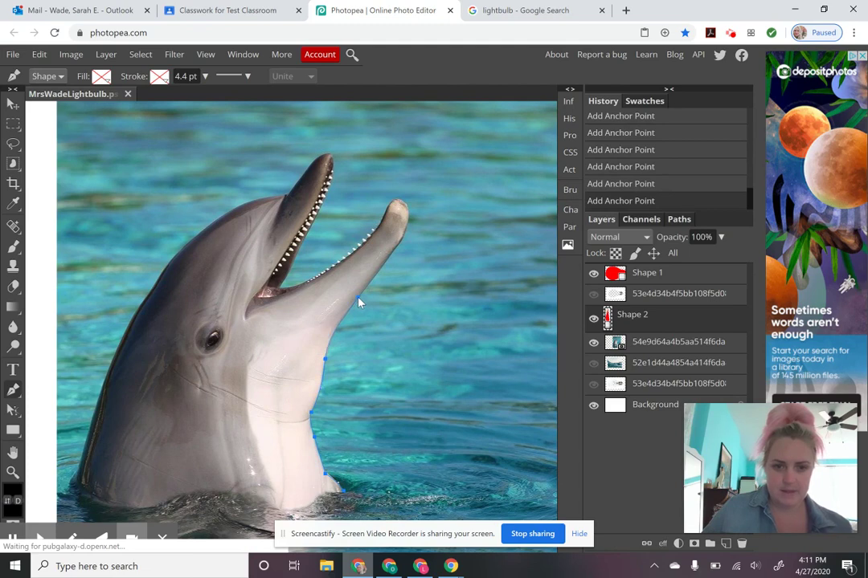
{"action": "left_click", "coordinate": [358, 299]}
{"action": "left_click", "coordinate": [387, 261]}
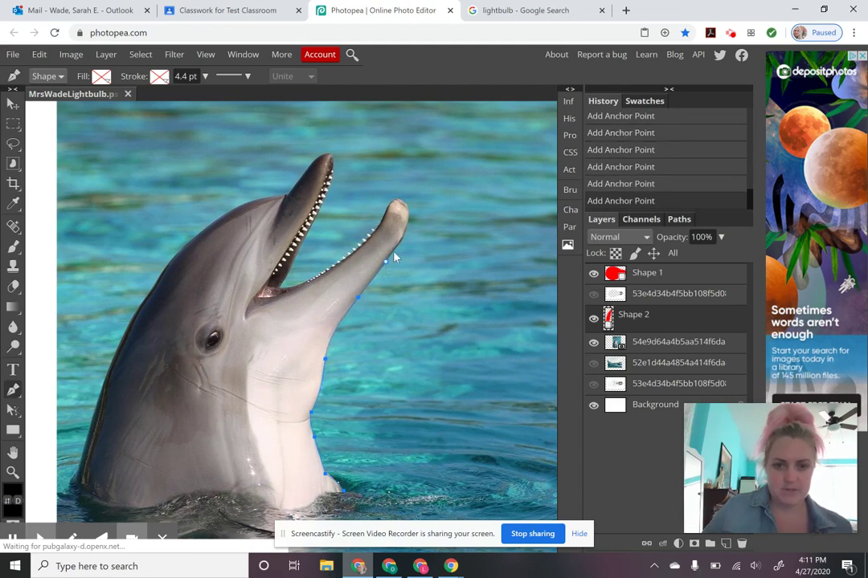
{"action": "left_click", "coordinate": [398, 246]}
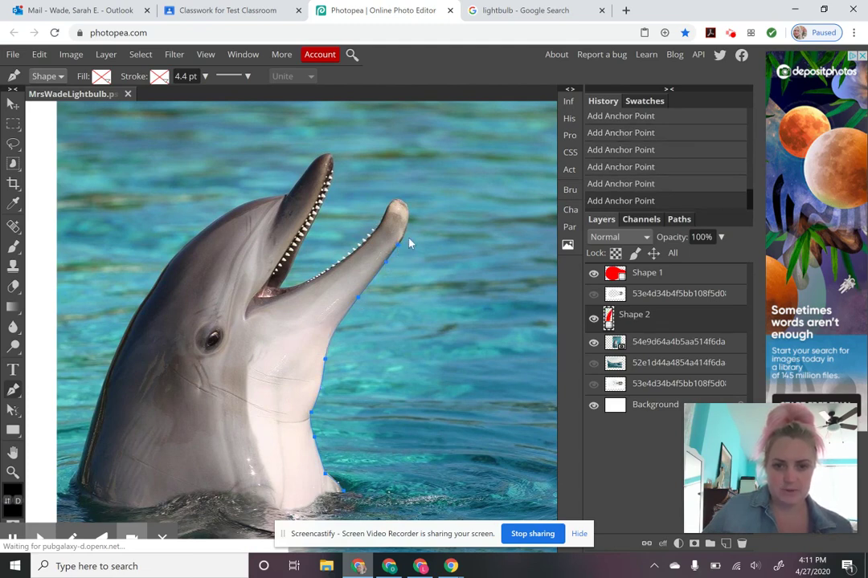
{"action": "left_click", "coordinate": [394, 200]}
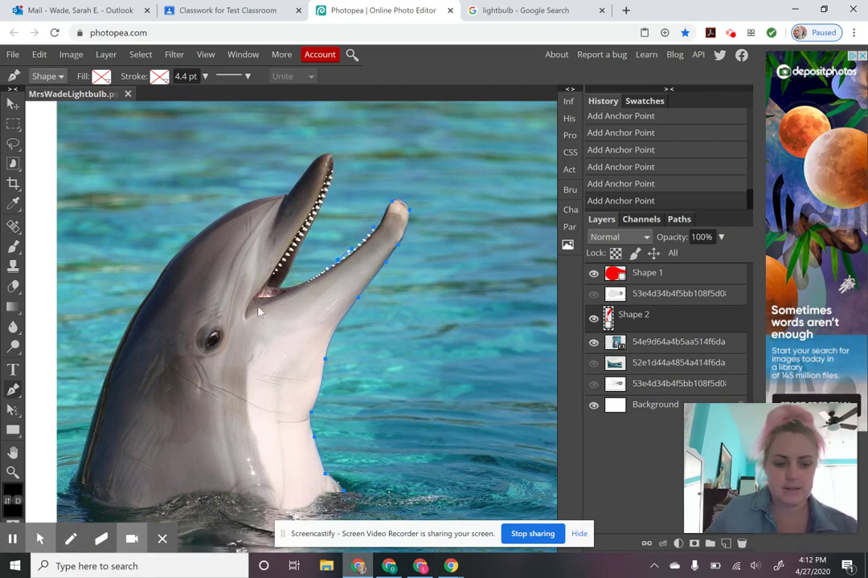
Step: Trace the pen outline along the lower teeth into the mouth opening and partway up the upper jaw's toothed edge
{"action": "left_click", "coordinate": [13, 472]}
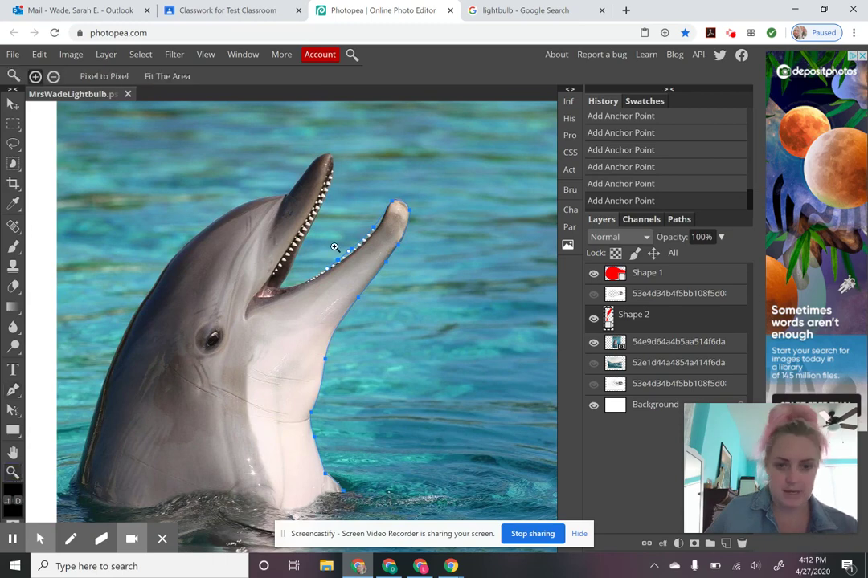
{"action": "left_click", "coordinate": [310, 251]}
{"action": "left_click", "coordinate": [307, 240]}
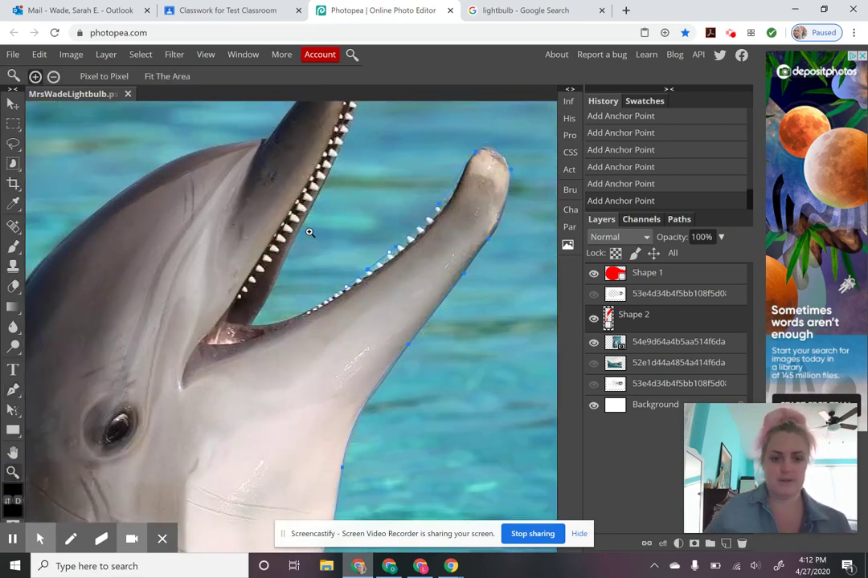
{"action": "left_click", "coordinate": [14, 389]}
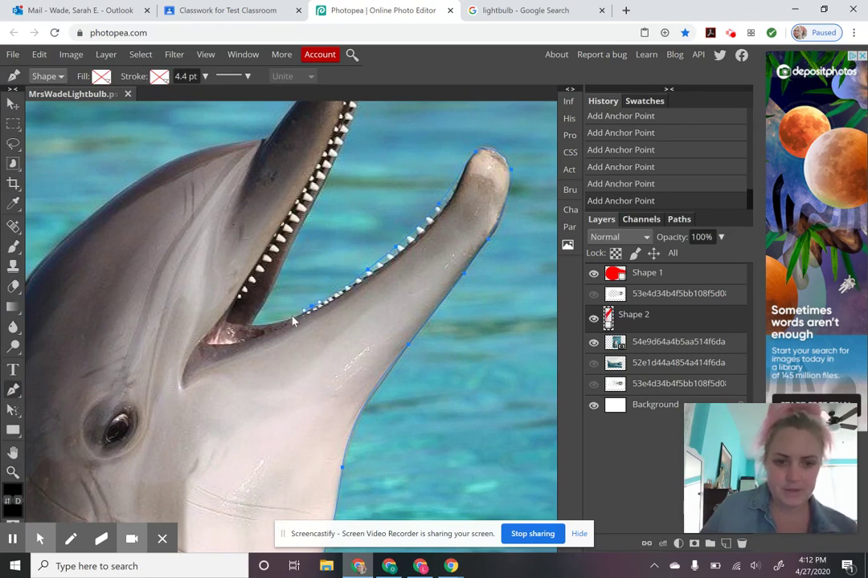
{"action": "left_click", "coordinate": [250, 323]}
{"action": "left_click_drag", "start_coordinate": [234, 325], "coordinate": [221, 325]}
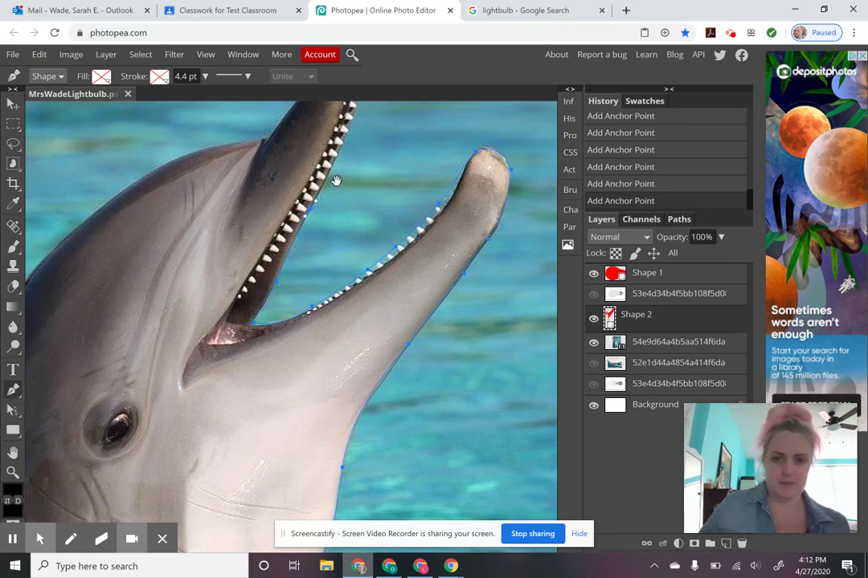
{"action": "left_click_drag", "start_coordinate": [328, 193], "coordinate": [310, 271]}
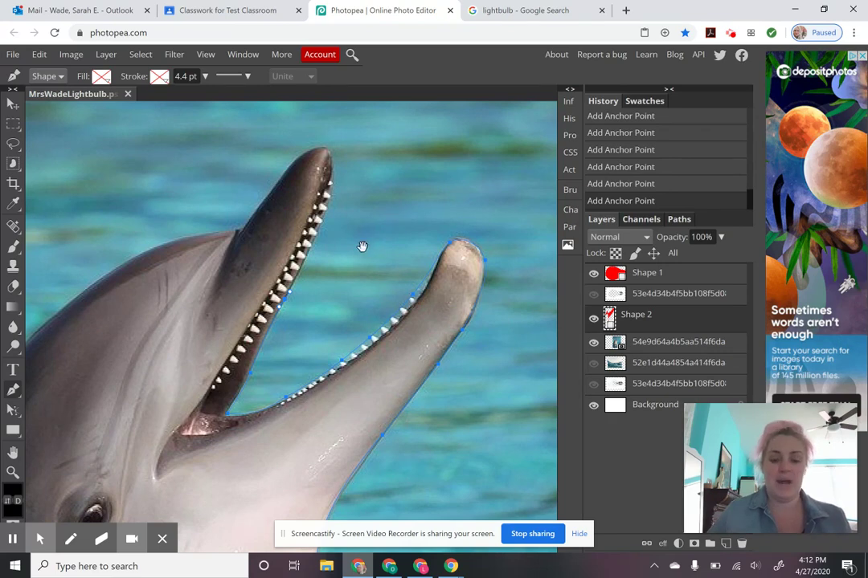
{"action": "left_click_drag", "start_coordinate": [390, 265], "coordinate": [317, 292]}
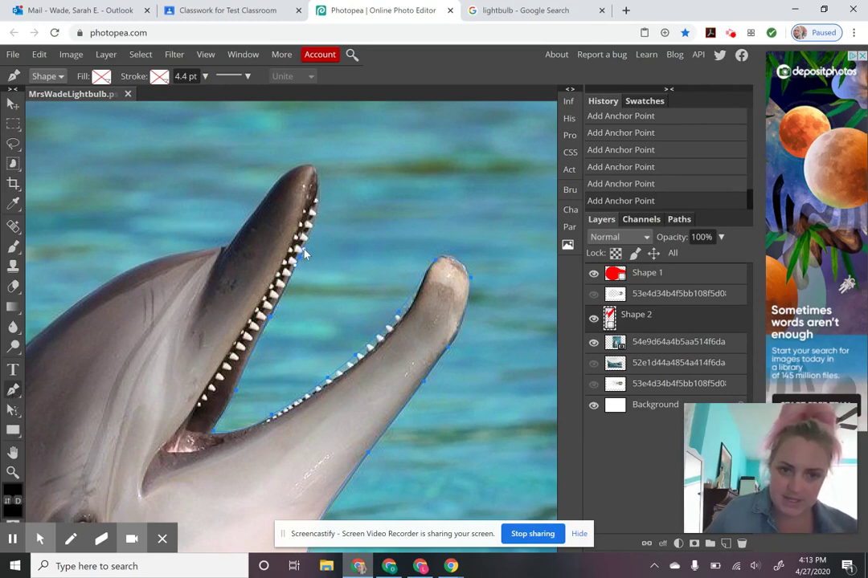
{"action": "left_click", "coordinate": [315, 172]}
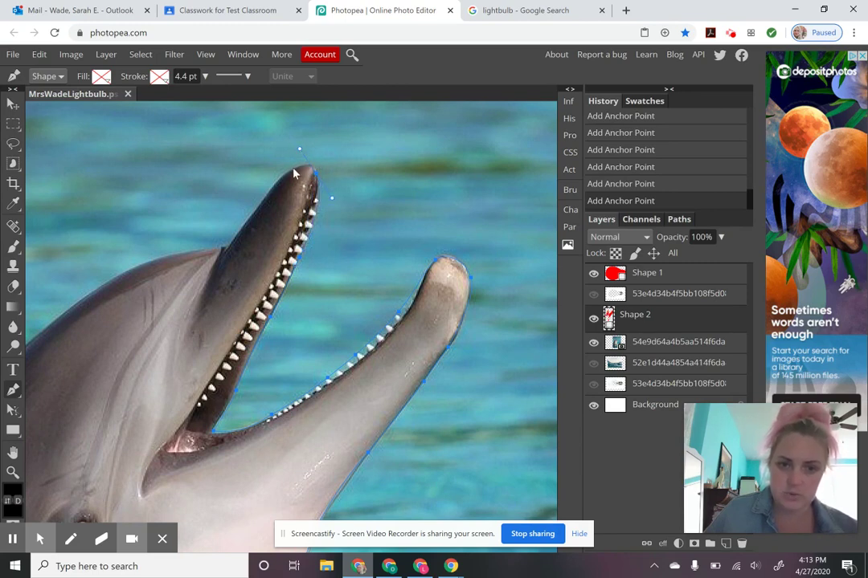
{"action": "key", "text": "ctrl+z"}
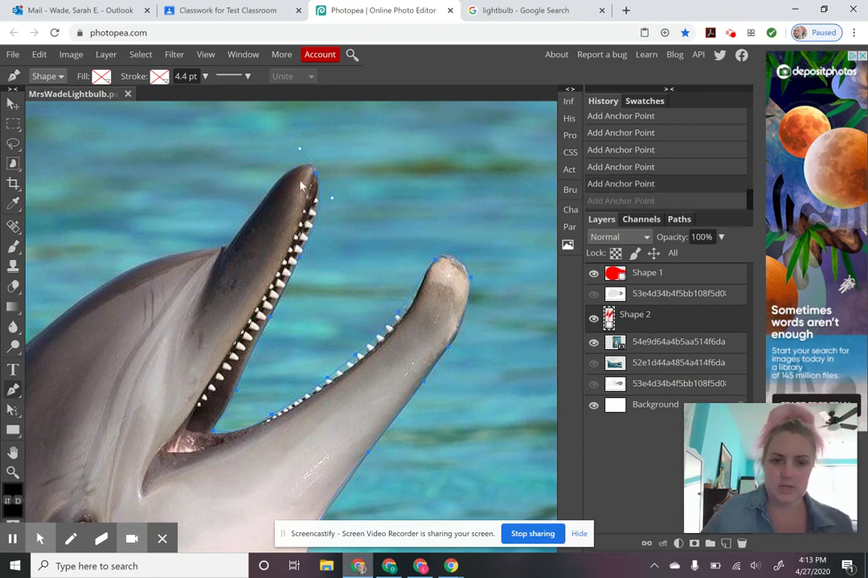
{"action": "key", "text": "ctrl+z"}
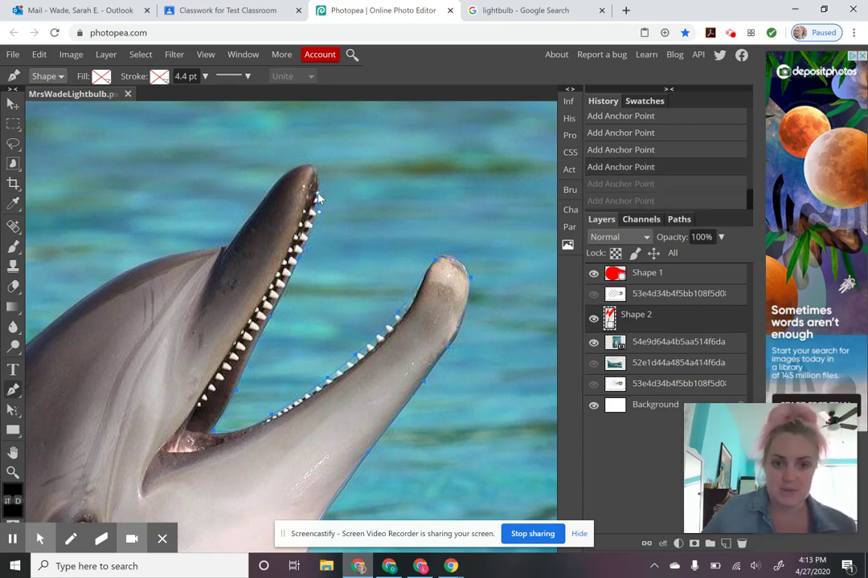
Step: Carry the pen outline along the last upper teeth, around the upper jaw's tip and down to where the beak meets the forehead
{"action": "key", "text": "ctrl+shift+z"}
{"action": "key", "text": "ctrl+shift+z"}
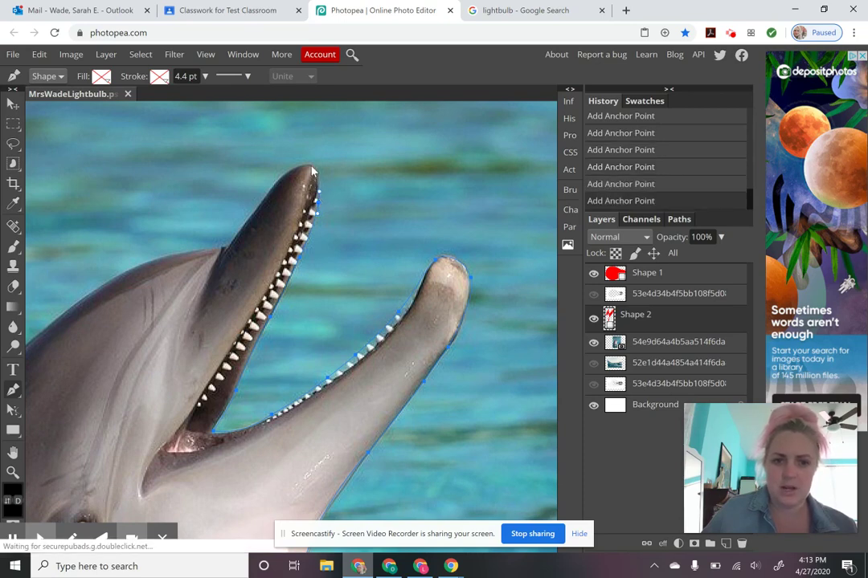
{"action": "left_click_drag", "start_coordinate": [299, 168], "coordinate": [289, 170]}
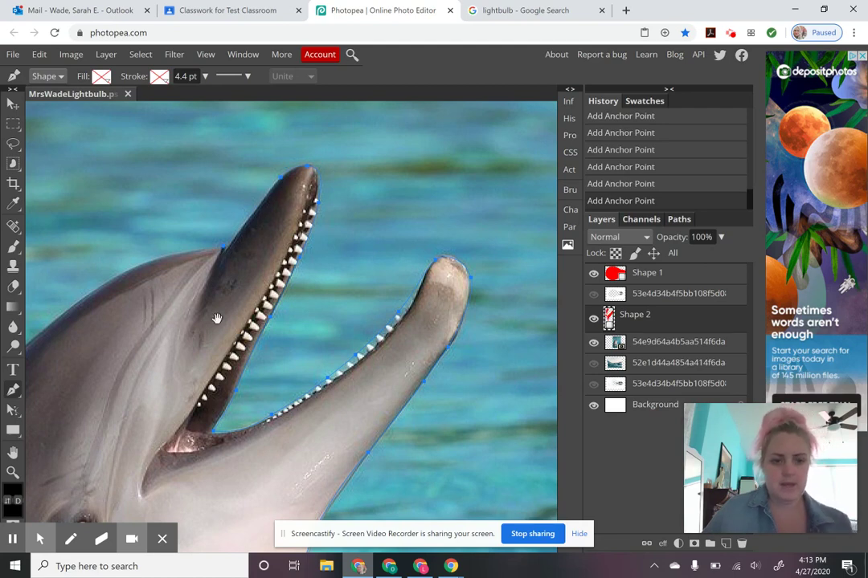
Step: Trace the pen outline over the dolphin's forehead and along the upper curve of its head with curved anchor points
{"action": "scroll", "coordinate": [217, 316], "scroll_direction": "up", "scroll_amount": 3}
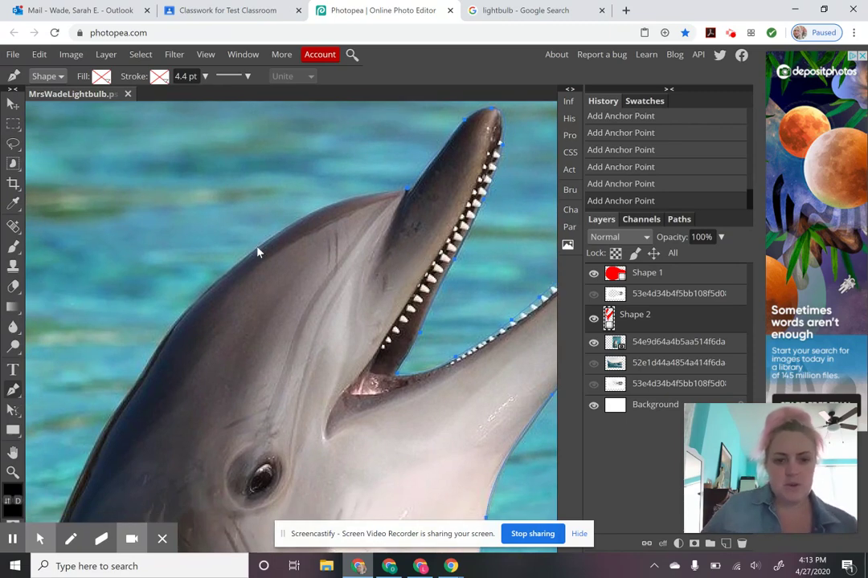
{"action": "left_click_drag", "start_coordinate": [258, 247], "coordinate": [237, 272]}
{"action": "left_click_drag", "start_coordinate": [210, 305], "coordinate": [196, 300]}
{"action": "left_click_drag", "start_coordinate": [153, 359], "coordinate": [143, 374]}
{"action": "scroll", "coordinate": [360, 291], "scroll_direction": "down", "scroll_amount": 5}
{"action": "scroll", "coordinate": [360, 291], "scroll_direction": "left", "scroll_amount": 4}
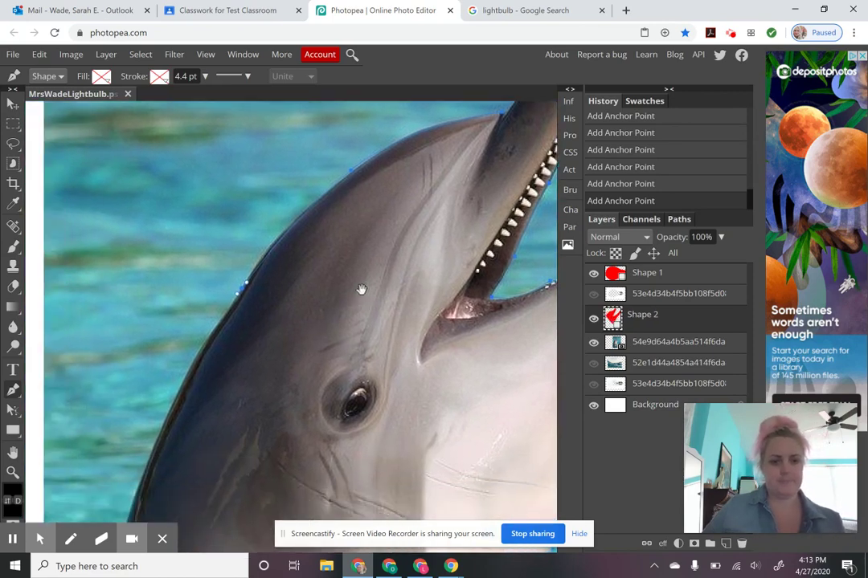
Step: Extend the pen outline down the dolphin's dark back edge to the waterline
{"action": "key", "text": "z"}
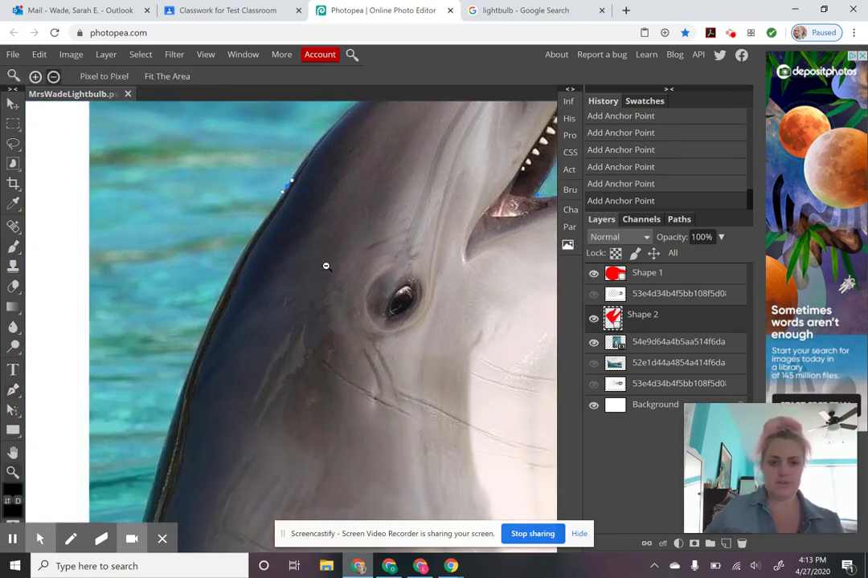
{"action": "left_click", "coordinate": [325, 264], "text": "alt"}
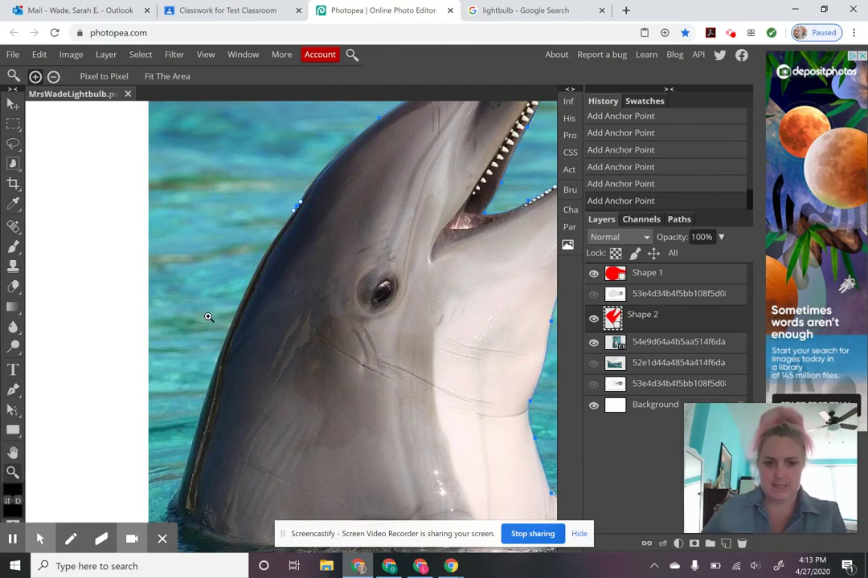
{"action": "key", "text": "p"}
{"action": "left_click_drag", "start_coordinate": [226, 342], "coordinate": [209, 396]}
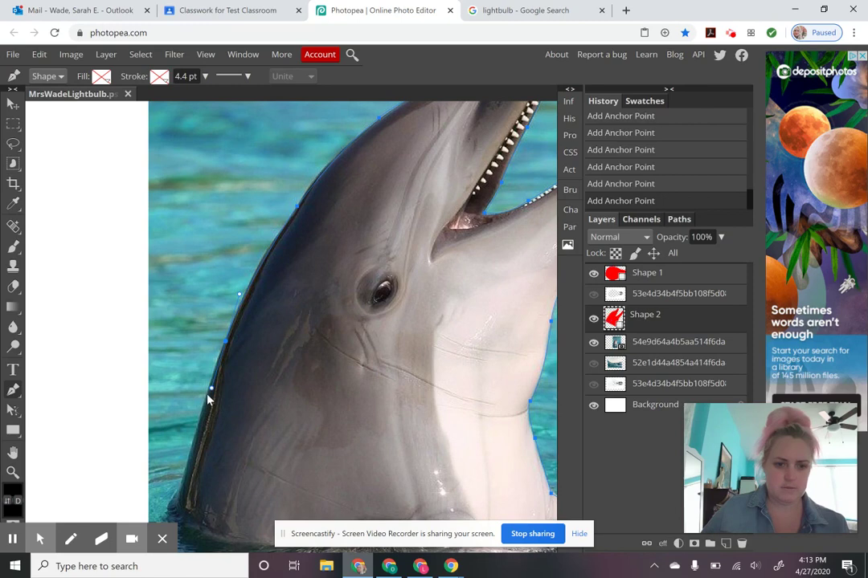
{"action": "left_click", "coordinate": [178, 488]}
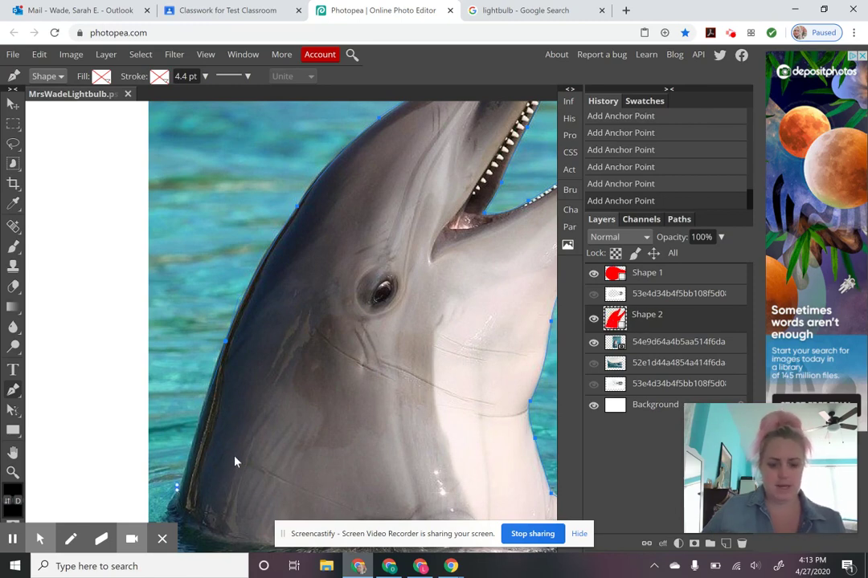
Step: Carry the pen outline from the waterline at the dolphin's back through the dark water below it with curved anchor points
{"action": "left_click_drag", "start_coordinate": [242, 426], "coordinate": [217, 296]}
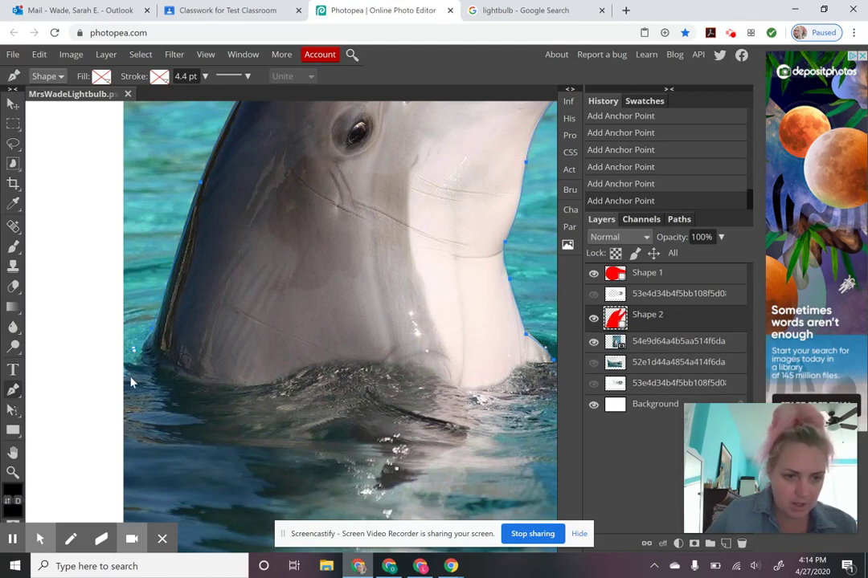
{"action": "left_click", "coordinate": [163, 442]}
{"action": "left_click_drag", "start_coordinate": [218, 448], "coordinate": [236, 451]}
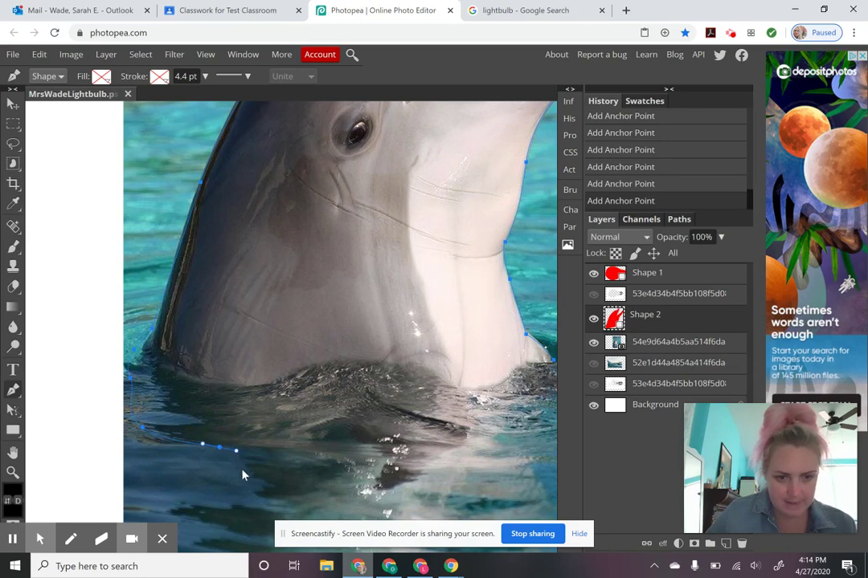
{"action": "left_click_drag", "start_coordinate": [292, 498], "coordinate": [308, 496]}
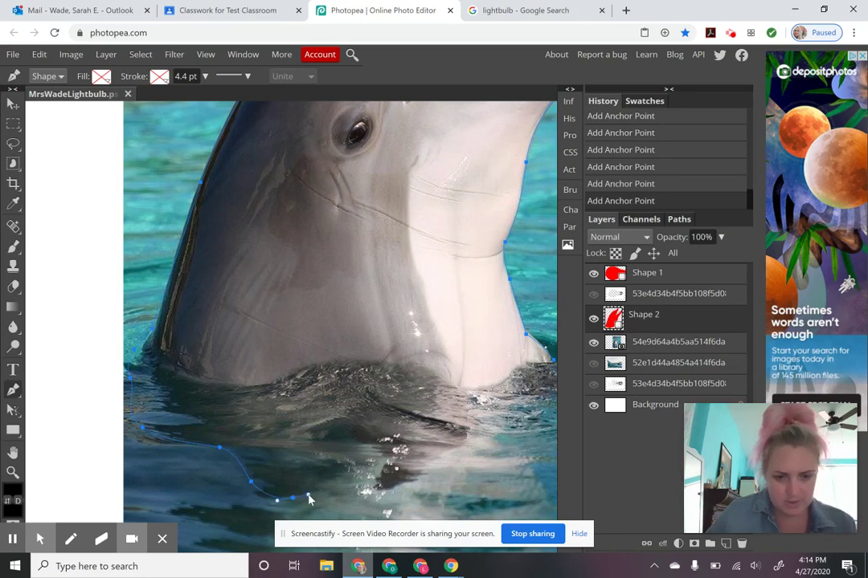
{"action": "left_click_drag", "start_coordinate": [346, 468], "coordinate": [362, 463]}
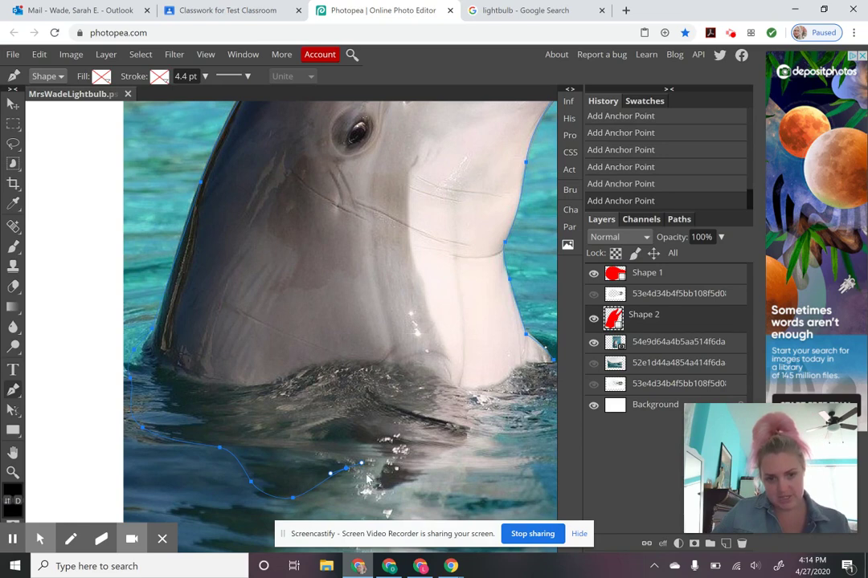
{"action": "left_click_drag", "start_coordinate": [366, 474], "coordinate": [380, 496]}
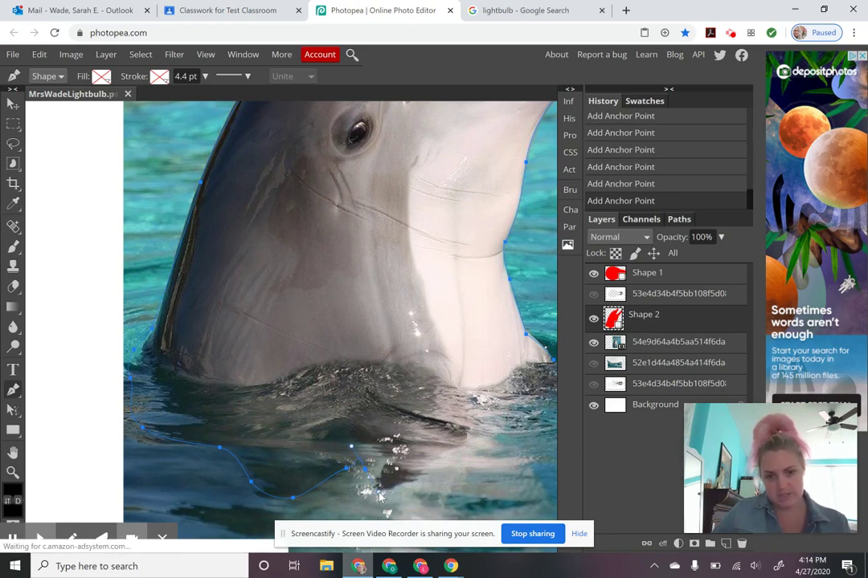
{"action": "key", "text": "ctrl+z"}
{"action": "key", "text": "ctrl+z"}
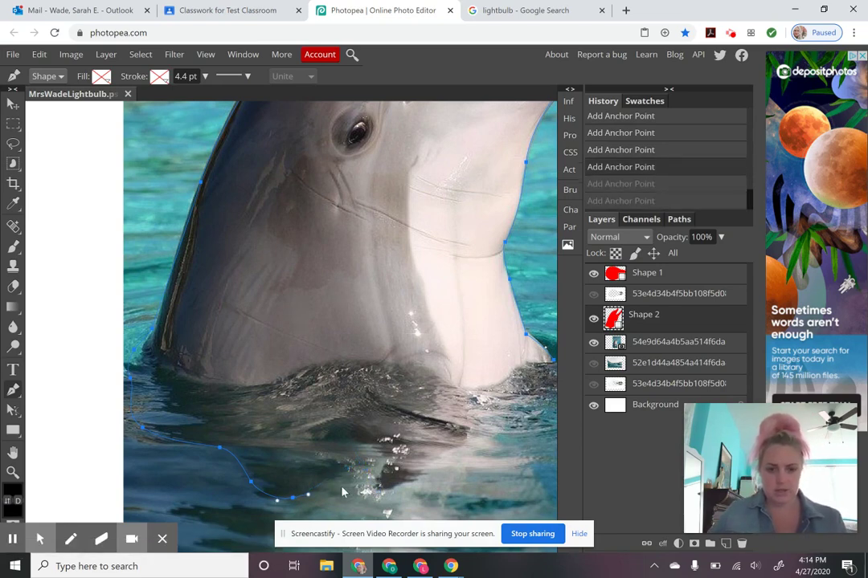
Step: Continue the pen outline across the dolphin's reflection, up through the rippled water below its throat, and close it at the starting anchor point
{"action": "left_click_drag", "start_coordinate": [366, 493], "coordinate": [409, 439]}
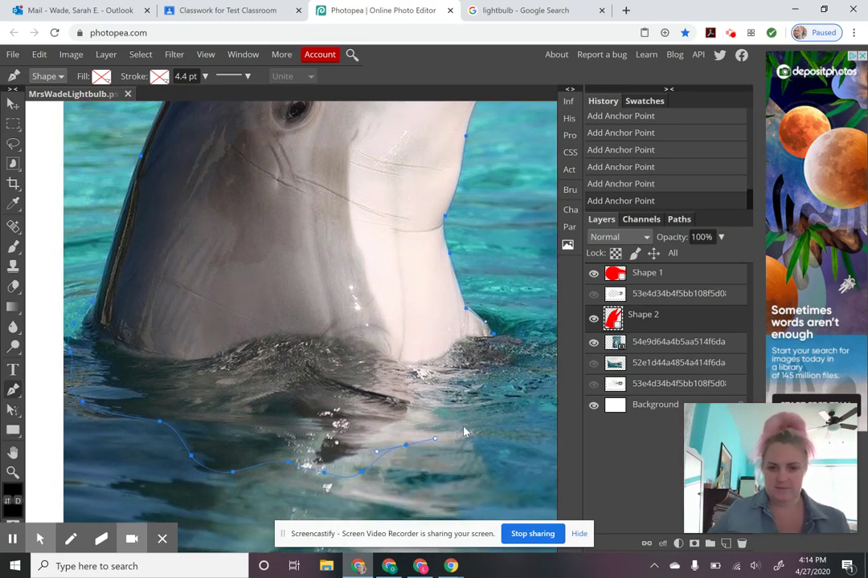
{"action": "left_click_drag", "start_coordinate": [463, 425], "coordinate": [511, 399]}
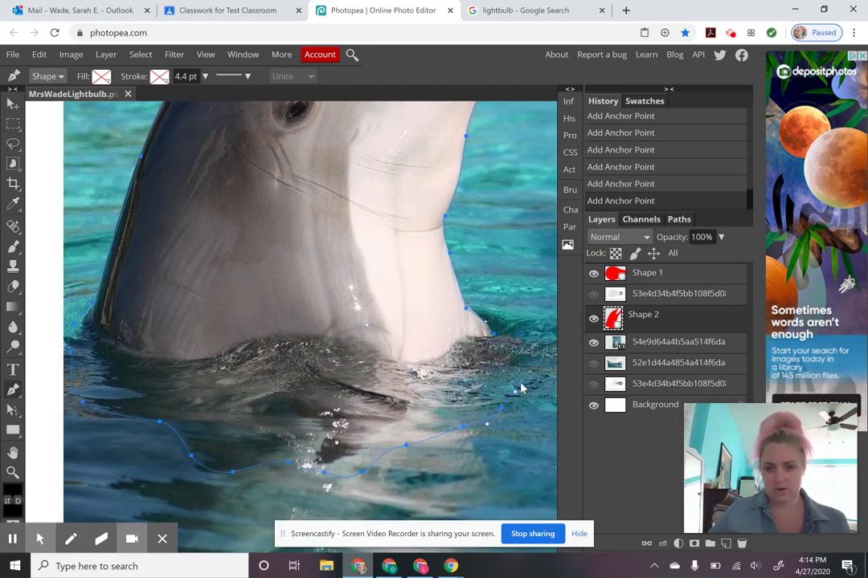
{"action": "left_click_drag", "start_coordinate": [514, 356], "coordinate": [496, 339]}
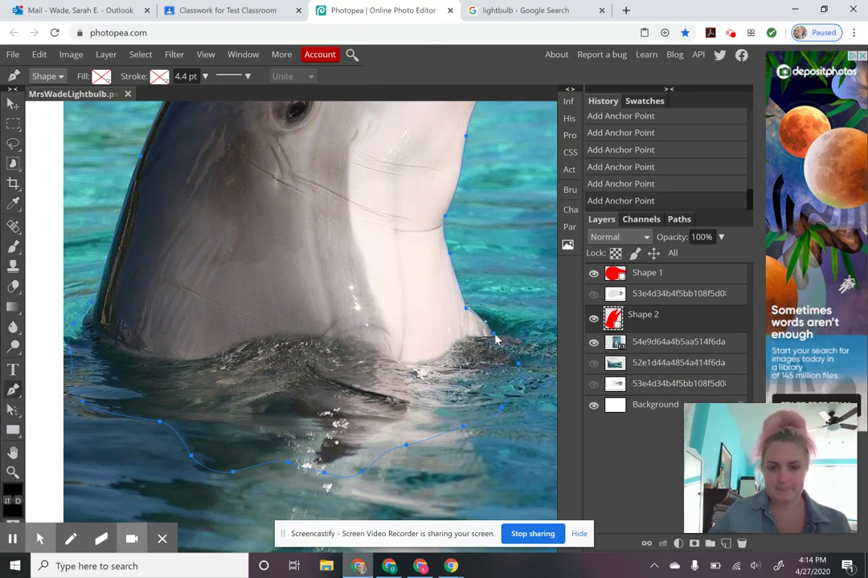
{"action": "left_click", "coordinate": [494, 336]}
Step: Convert the closed dolphin path into a selection and invert it
{"action": "key", "text": "z"}
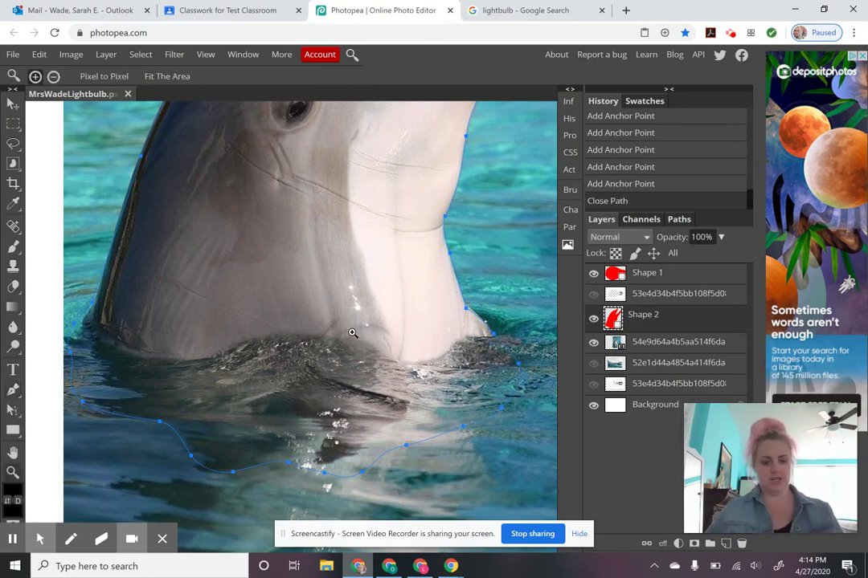
{"action": "left_click", "coordinate": [352, 333], "text": "alt"}
{"action": "left_click_drag", "start_coordinate": [393, 281], "coordinate": [388, 322]}
{"action": "left_click", "coordinate": [393, 305], "text": "alt"}
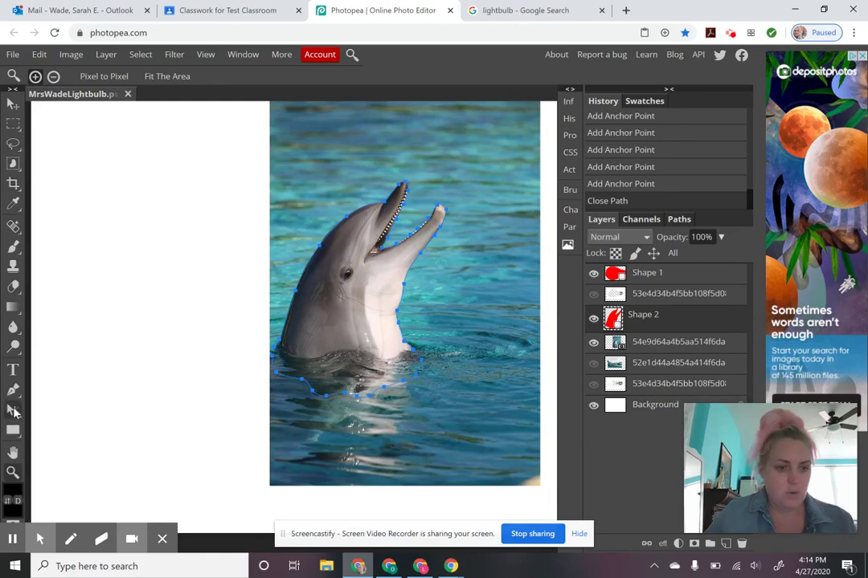
{"action": "left_click", "coordinate": [12, 390]}
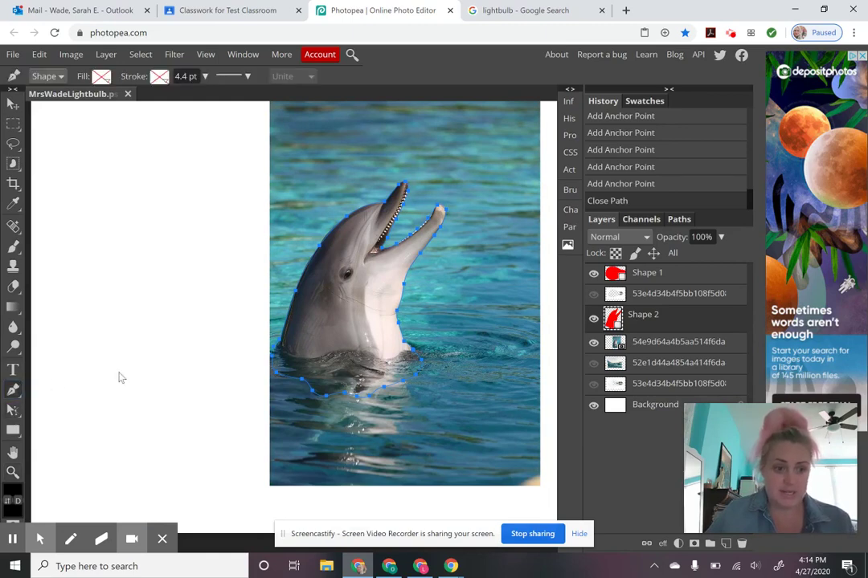
{"action": "right_click", "coordinate": [352, 296]}
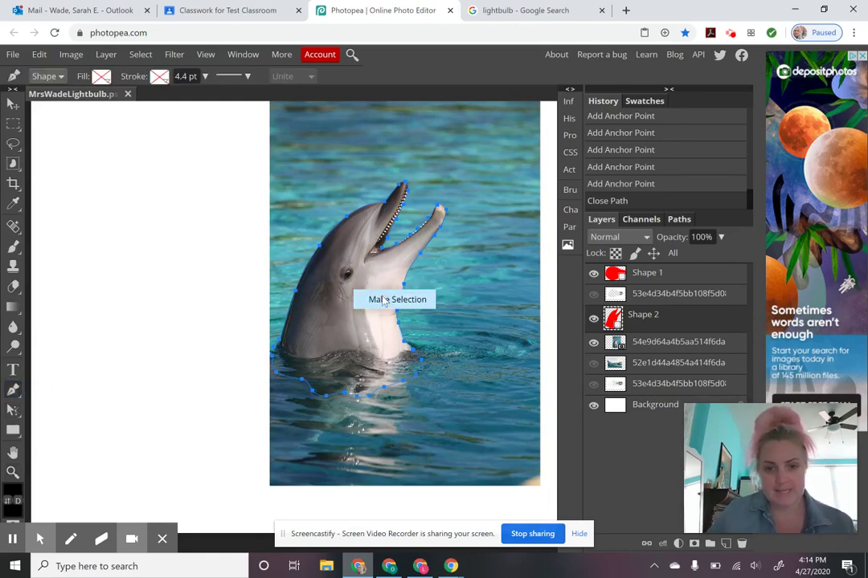
{"action": "left_click", "coordinate": [384, 301]}
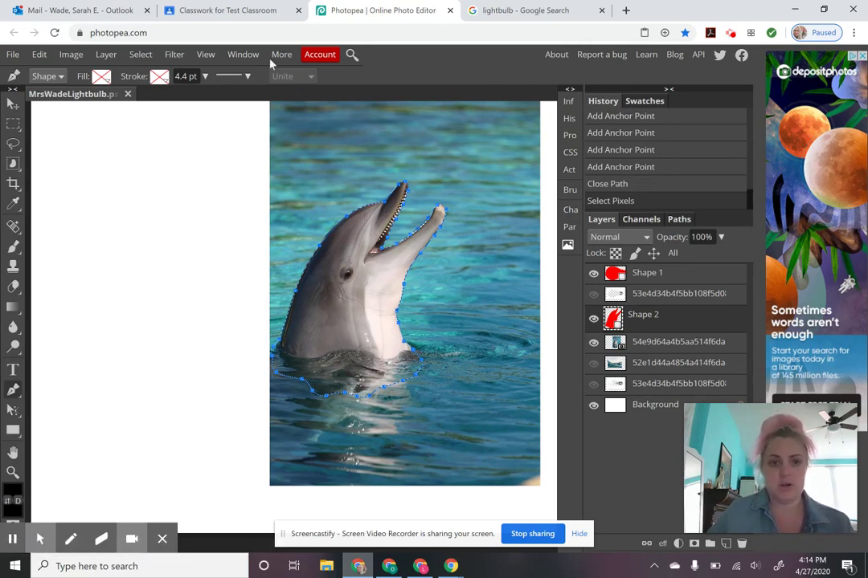
{"action": "left_click", "coordinate": [140, 56]}
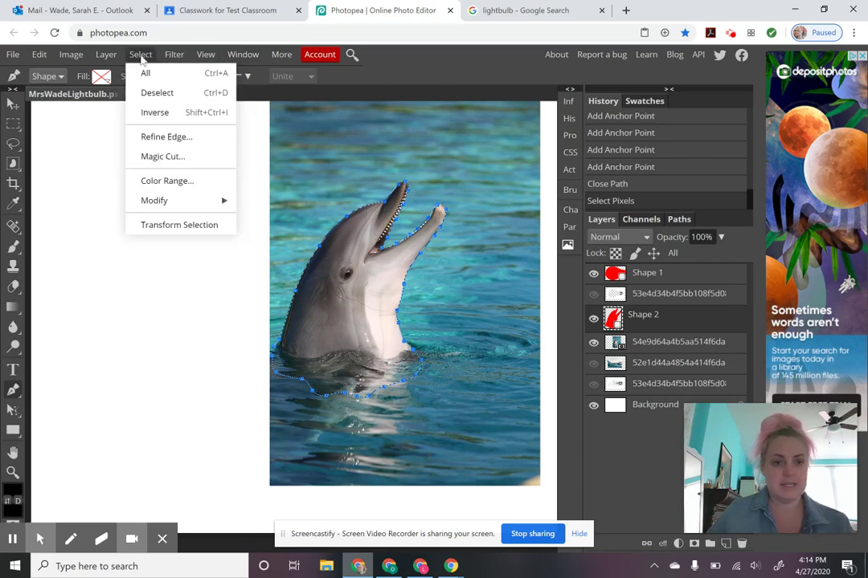
{"action": "left_click", "coordinate": [156, 115]}
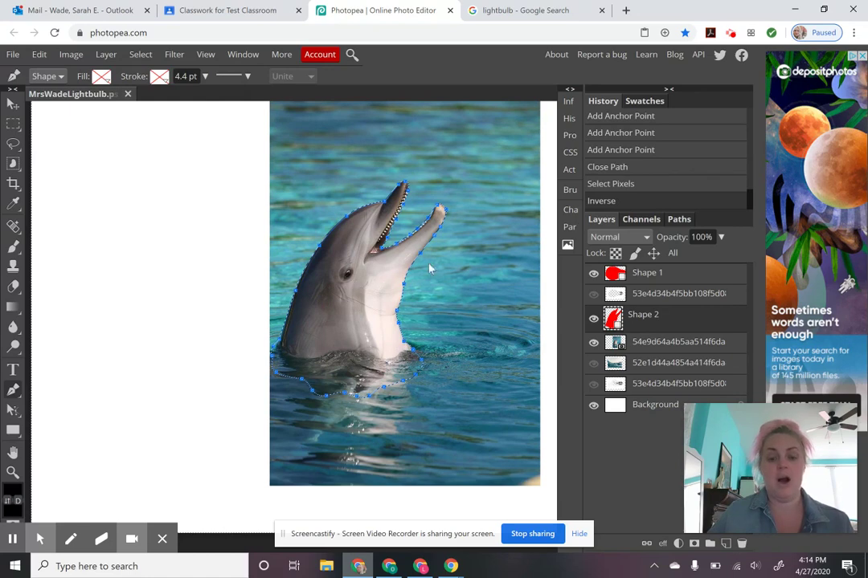
Step: Rasterize the dolphin photo layer and clear the water background outside the traced outline, leaving nothing selected
{"action": "left_click", "coordinate": [659, 345]}
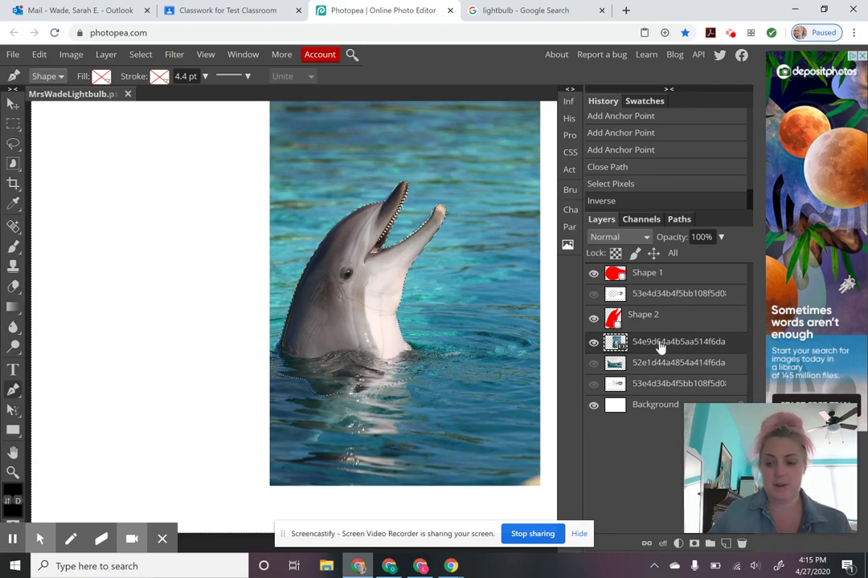
{"action": "key", "text": "Delete"}
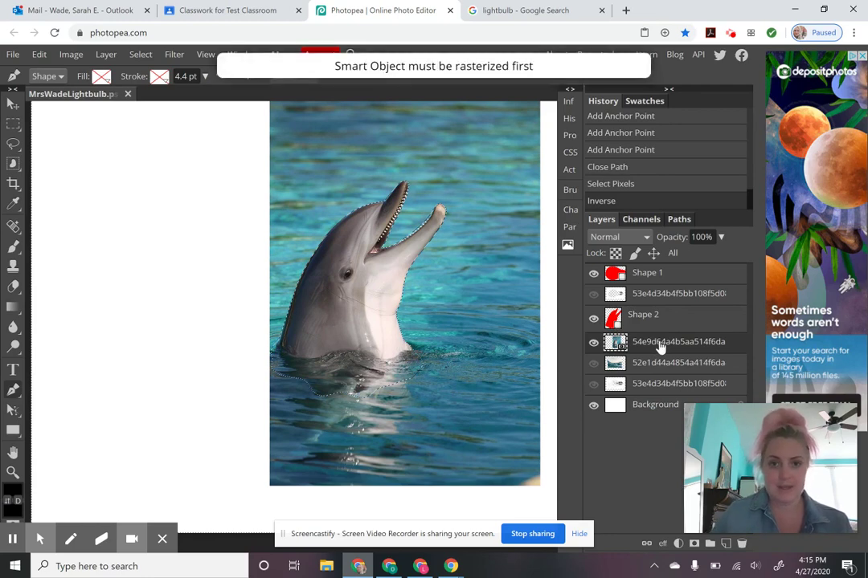
{"action": "right_click", "coordinate": [673, 346]}
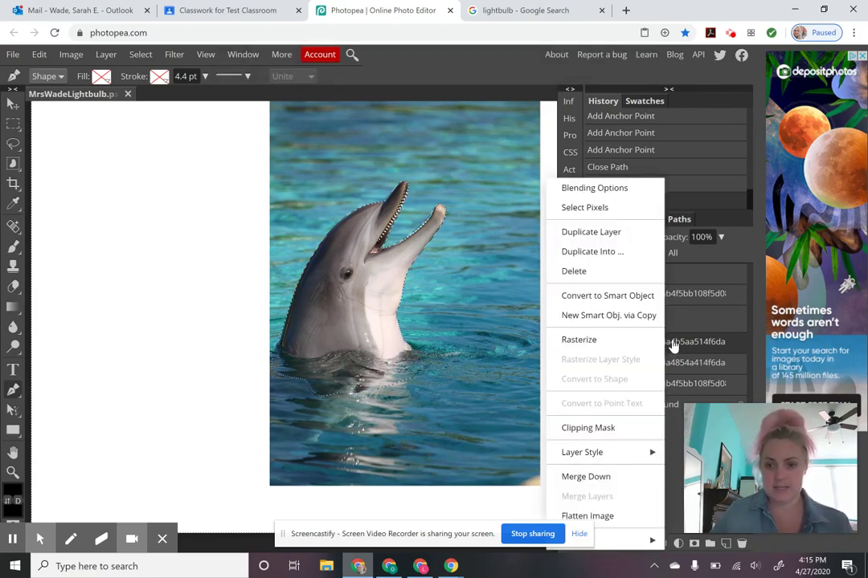
{"action": "left_click", "coordinate": [579, 340]}
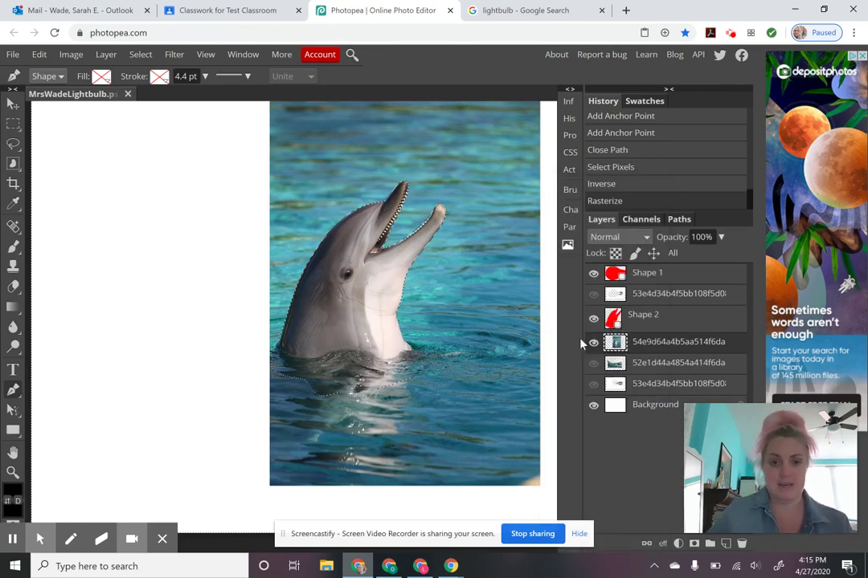
{"action": "key", "text": "Delete"}
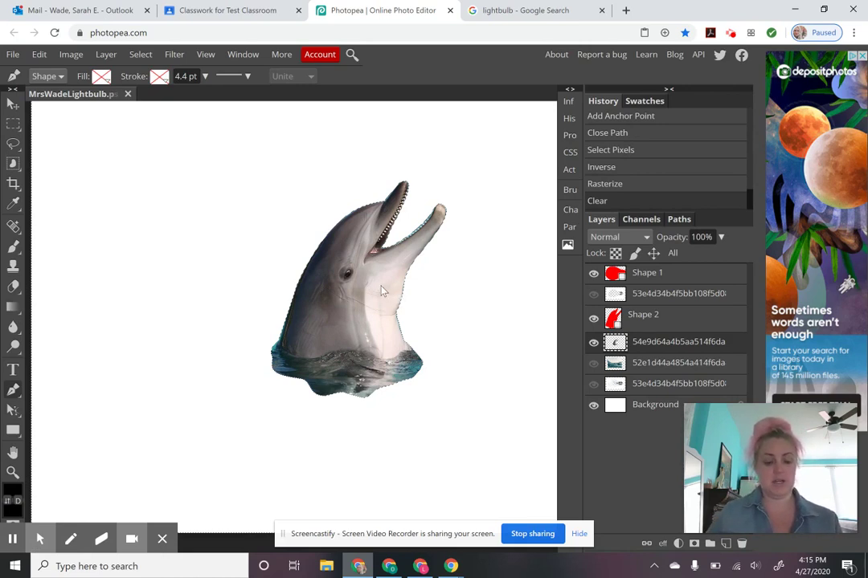
{"action": "left_click", "coordinate": [138, 55]}
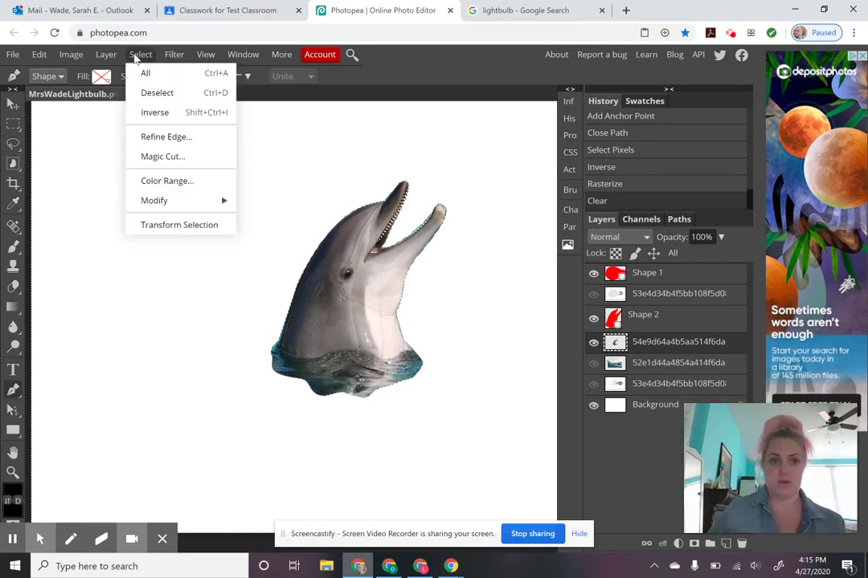
{"action": "left_click", "coordinate": [177, 95]}
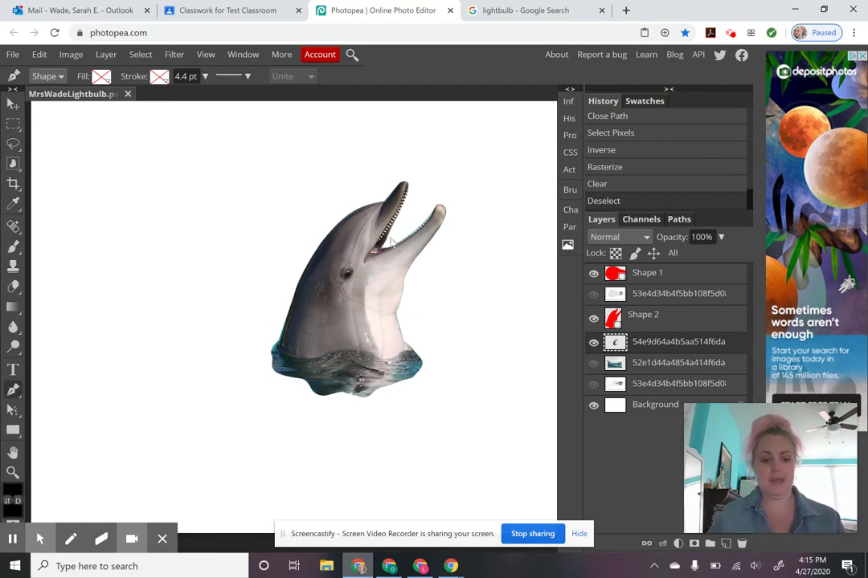
Step: Examine the cut-out edge along the dolphin's lower jaw and teeth up close
{"action": "key", "text": "z"}
{"action": "left_click", "coordinate": [392, 277]}
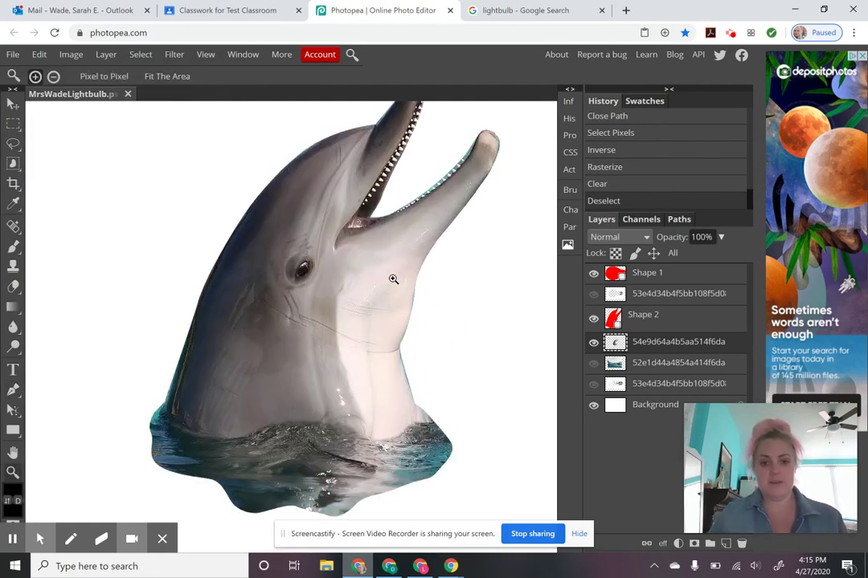
{"action": "left_click", "coordinate": [407, 221]}
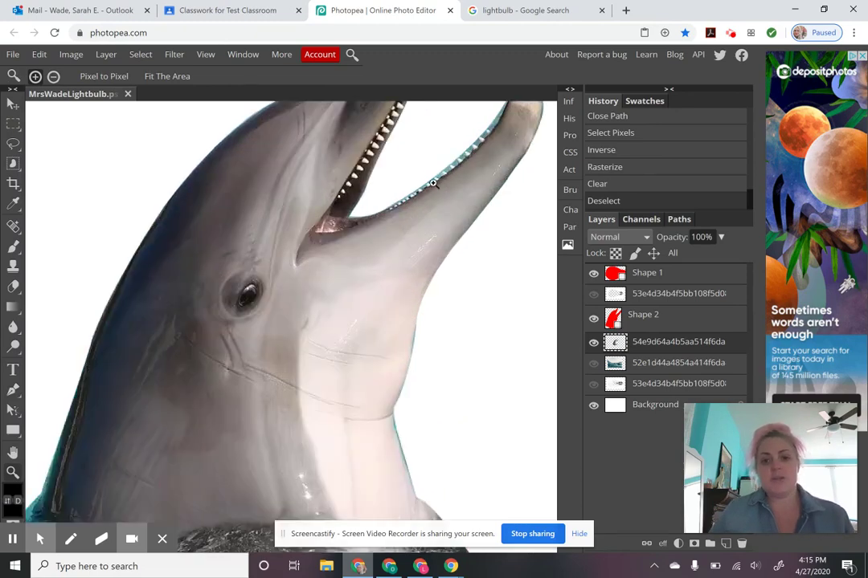
{"action": "left_click", "coordinate": [424, 201]}
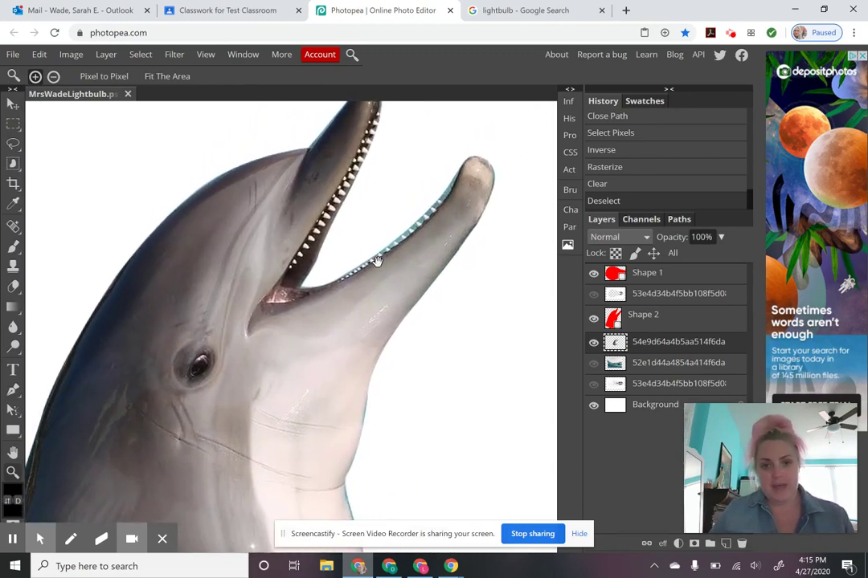
{"action": "left_click", "coordinate": [422, 221]}
{"action": "left_click", "coordinate": [422, 223]}
{"action": "left_click", "coordinate": [421, 223]}
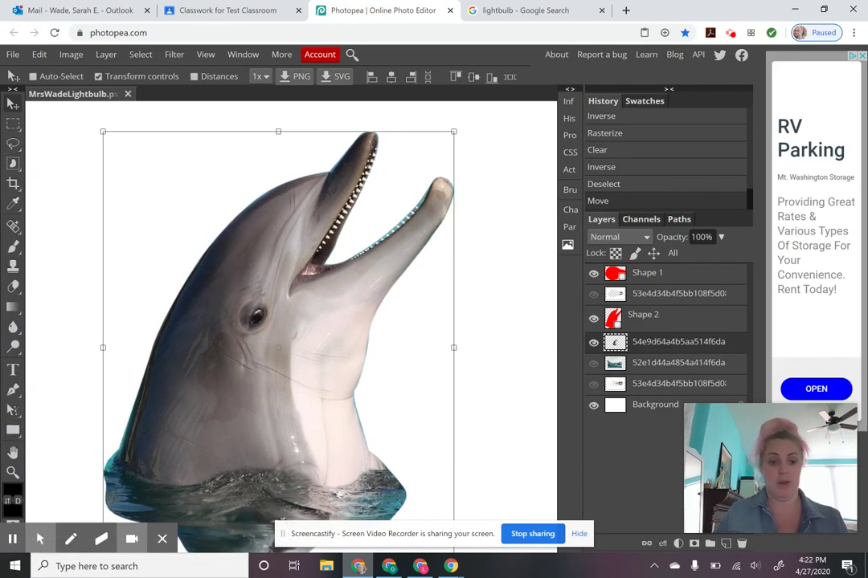
{"action": "left_click", "coordinate": [13, 473]}
{"action": "left_click", "coordinate": [403, 225]}
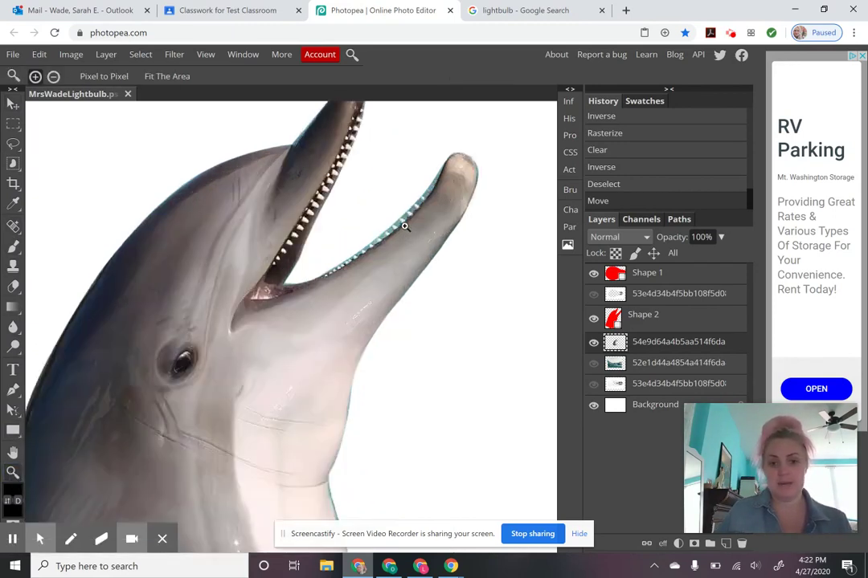
{"action": "left_click", "coordinate": [406, 222]}
{"action": "left_click", "coordinate": [410, 211]}
{"action": "left_click", "coordinate": [417, 202]}
{"action": "left_click", "coordinate": [419, 197]}
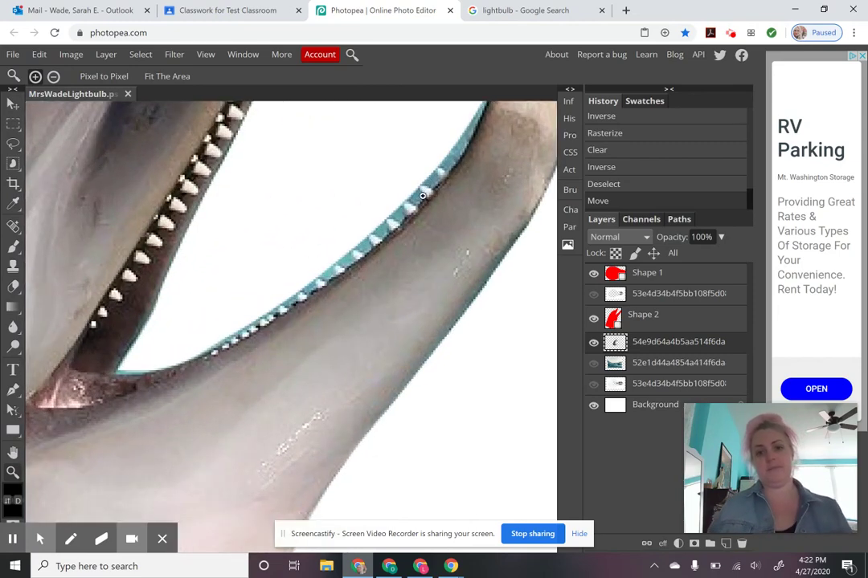
{"action": "left_click", "coordinate": [347, 201]}
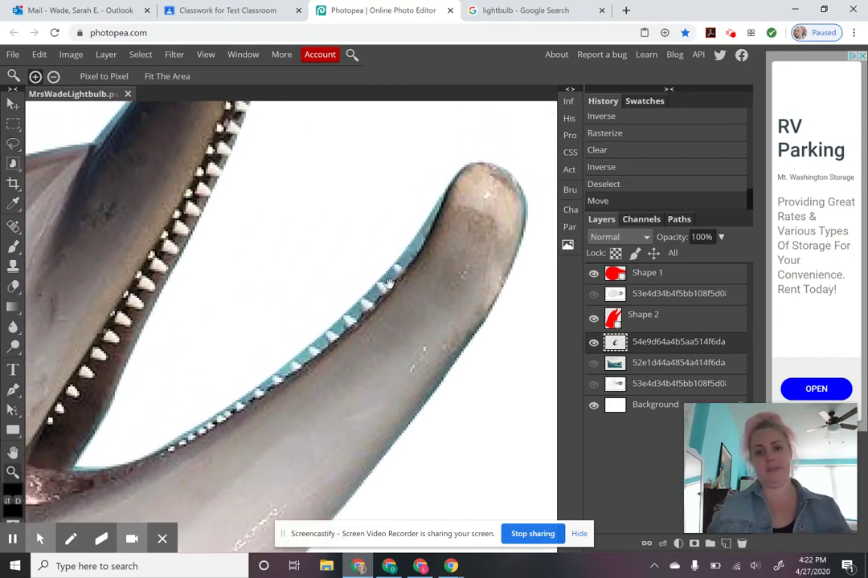
Step: Erase the leftover teal water around the teeth along the dolphin's lower jaw with a soft 7 px eraser
{"action": "left_click", "coordinate": [13, 284]}
{"action": "left_click", "coordinate": [43, 76]}
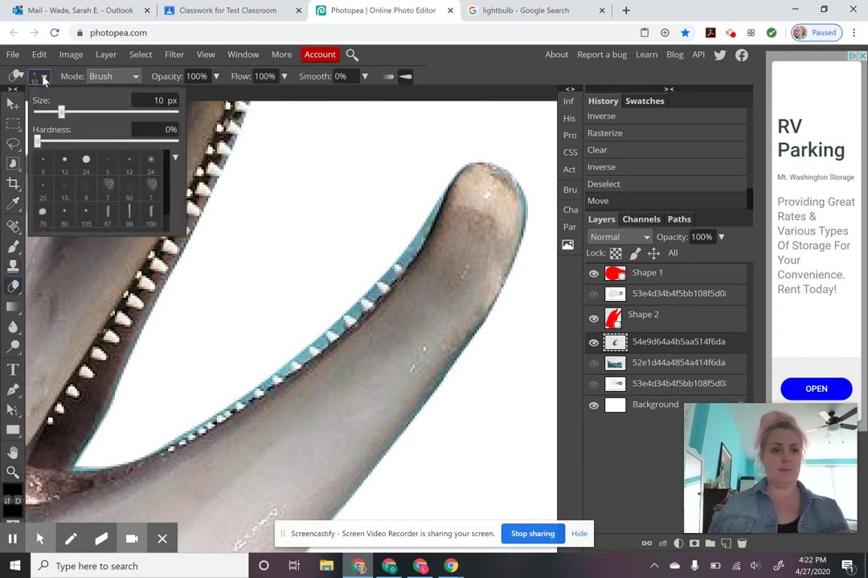
{"action": "left_click", "coordinate": [153, 165]}
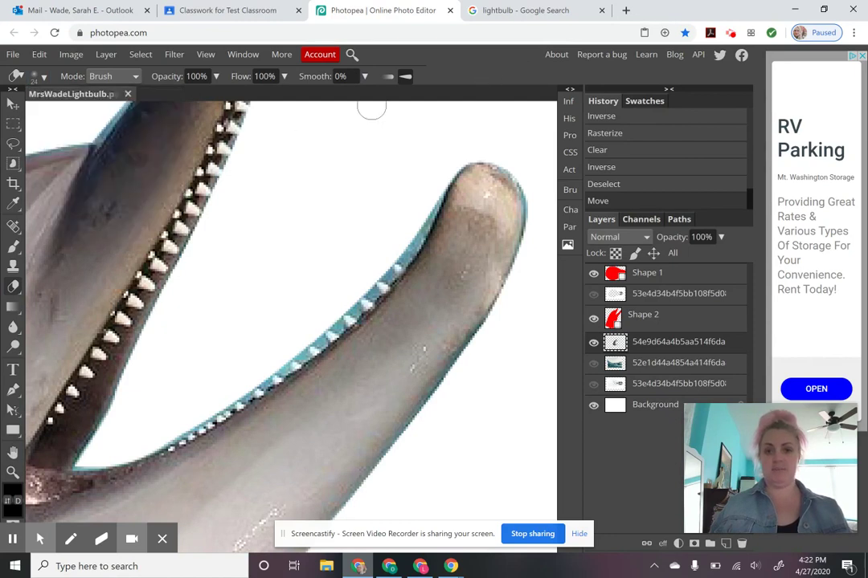
{"action": "key", "text": "bracketleft"}
{"action": "key", "text": "bracketleft"}
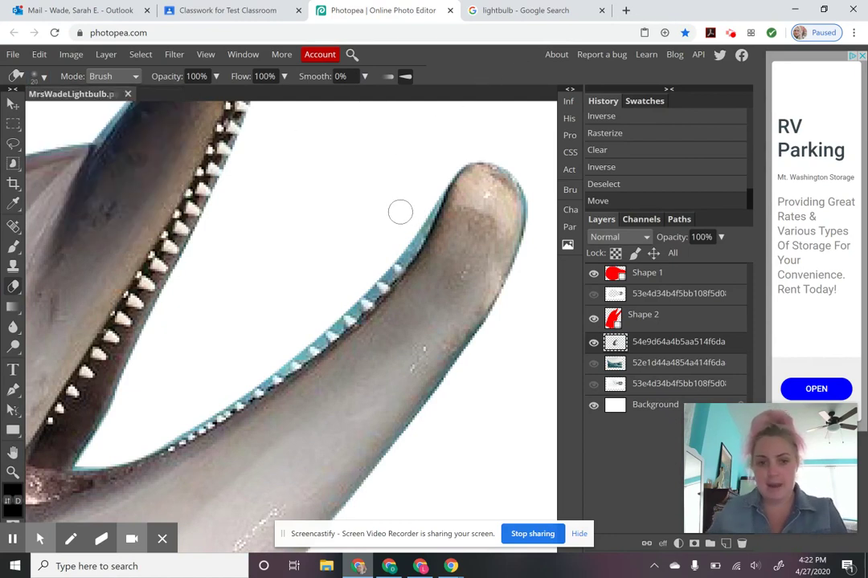
{"action": "mouse_move", "coordinate": [507, 162]}
{"action": "left_mouse_down"}
{"action": "mouse_move", "coordinate": [422, 201]}
{"action": "mouse_move", "coordinate": [430, 197]}
{"action": "mouse_move", "coordinate": [410, 249]}
{"action": "mouse_move", "coordinate": [386, 254]}
{"action": "mouse_move", "coordinate": [386, 277]}
{"action": "mouse_move", "coordinate": [346, 303]}
{"action": "mouse_move", "coordinate": [296, 260]}
{"action": "left_mouse_up"}
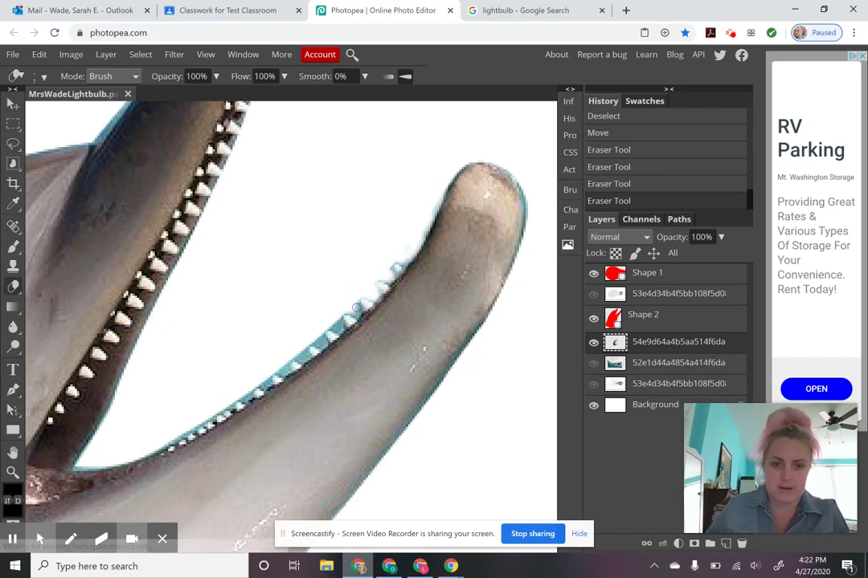
{"action": "left_click", "coordinate": [356, 299]}
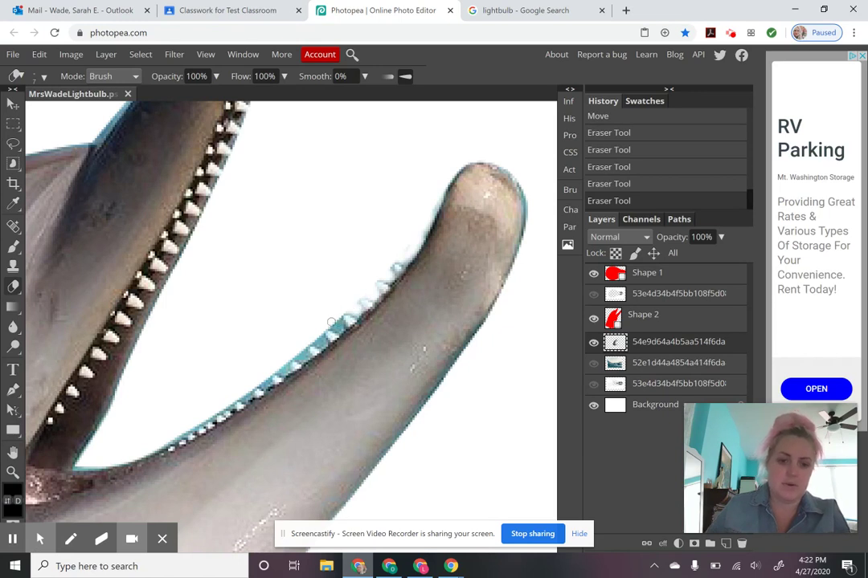
{"action": "left_click_drag", "start_coordinate": [356, 308], "coordinate": [300, 348]}
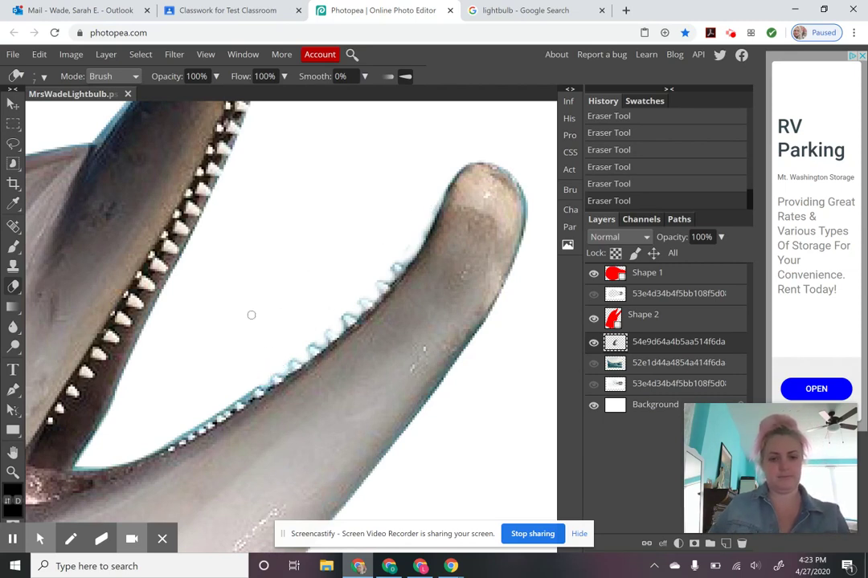
Step: Show the light bulb layer above the dolphin and the ocean wave layer beneath it
{"action": "key", "text": "z"}
{"action": "left_click", "coordinate": [286, 233], "text": "alt"}
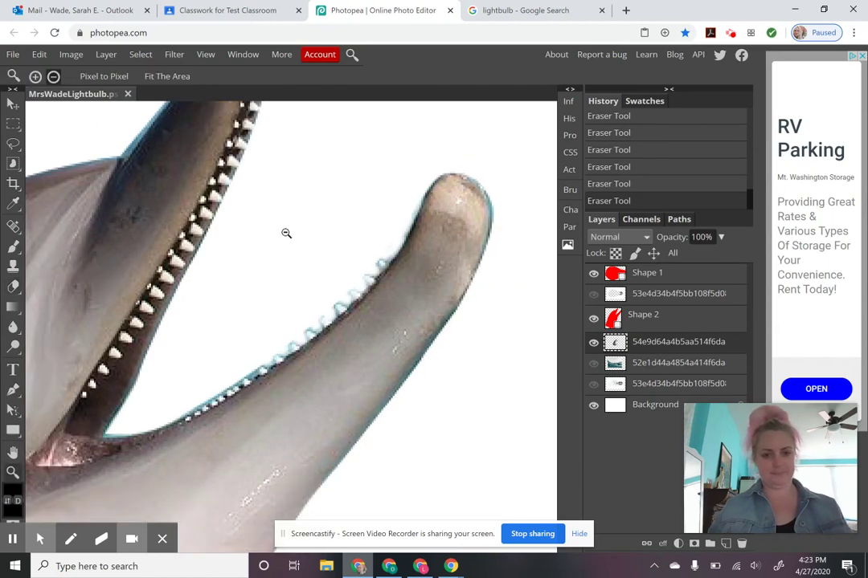
{"action": "left_click", "coordinate": [286, 233], "text": "alt"}
{"action": "left_click", "coordinate": [286, 233], "text": "alt"}
{"action": "left_click", "coordinate": [288, 233], "text": "alt"}
{"action": "left_click", "coordinate": [288, 233], "text": "alt"}
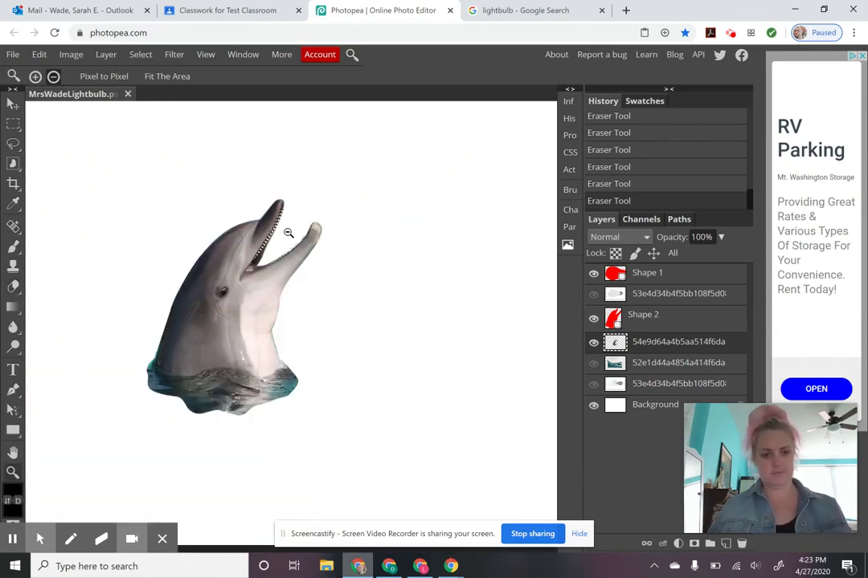
{"action": "left_click_drag", "start_coordinate": [277, 297], "coordinate": [375, 310]}
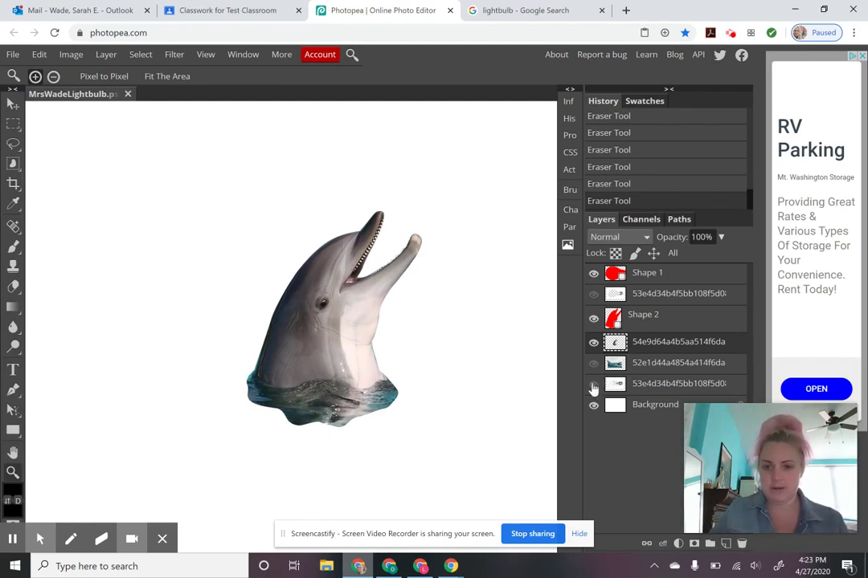
{"action": "left_click", "coordinate": [593, 294]}
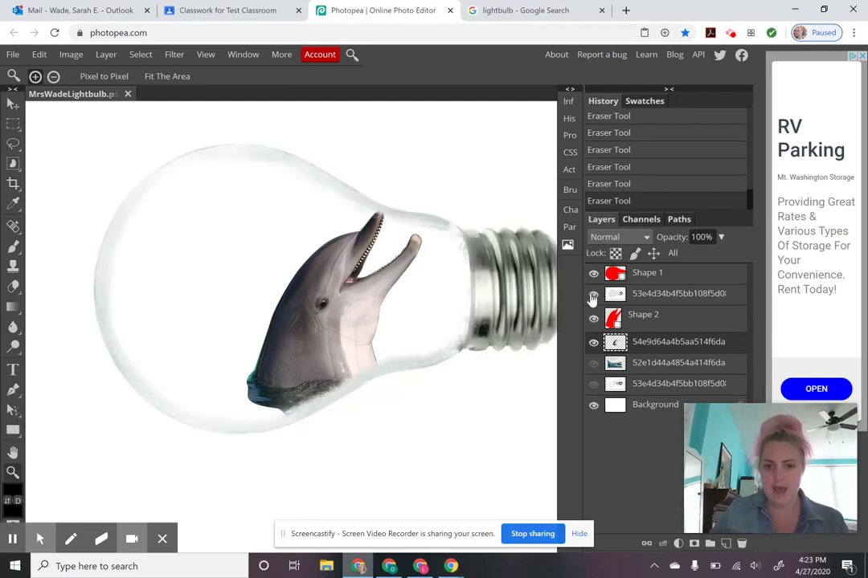
{"action": "left_click", "coordinate": [593, 363]}
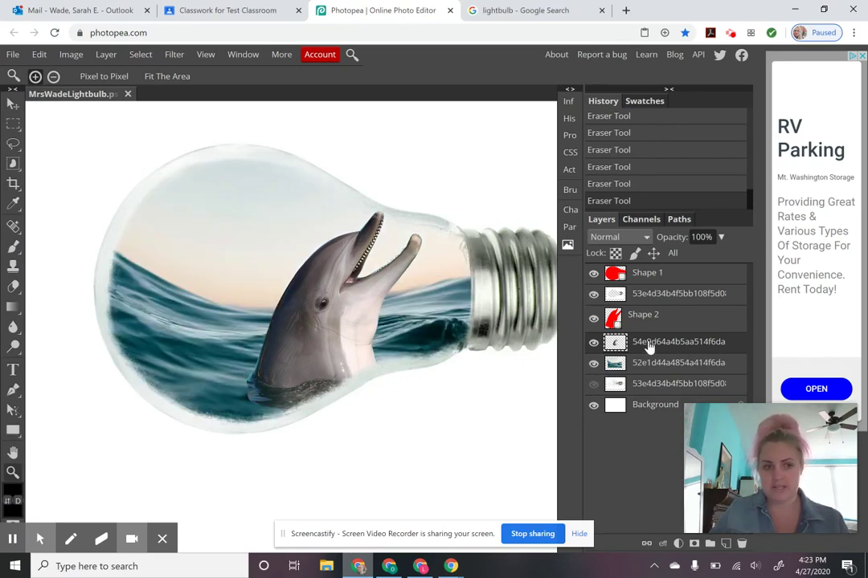
Step: Position the dolphin in the waves inside the bulb, rotating it 12.1° and scaling it to 76.13%
{"action": "left_click", "coordinate": [13, 103]}
{"action": "left_click_drag", "start_coordinate": [351, 320], "coordinate": [288, 283]}
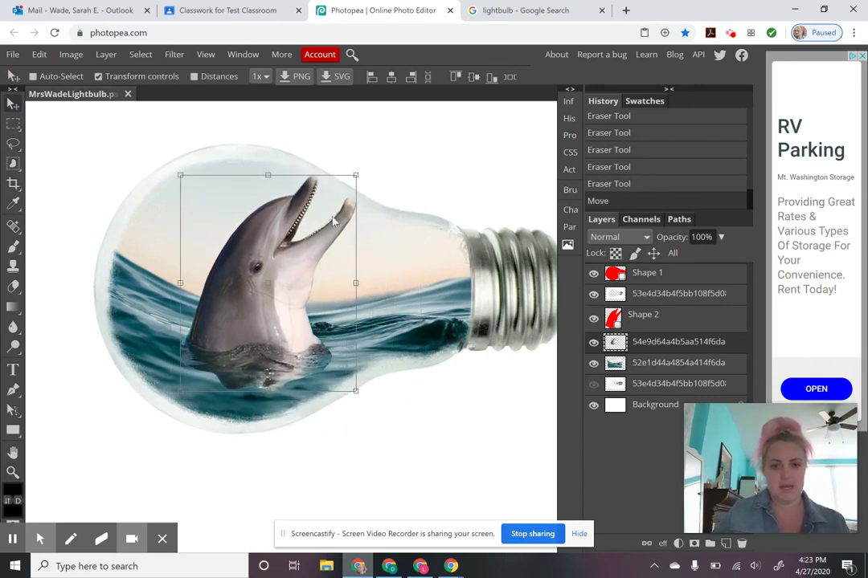
{"action": "left_click_drag", "start_coordinate": [368, 165], "coordinate": [397, 192]}
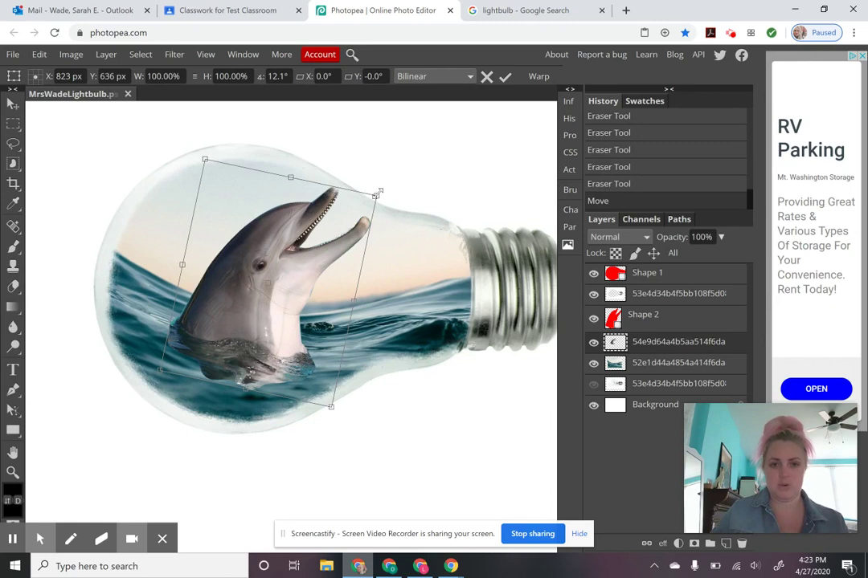
{"action": "left_click_drag", "start_coordinate": [380, 190], "coordinate": [327, 218]}
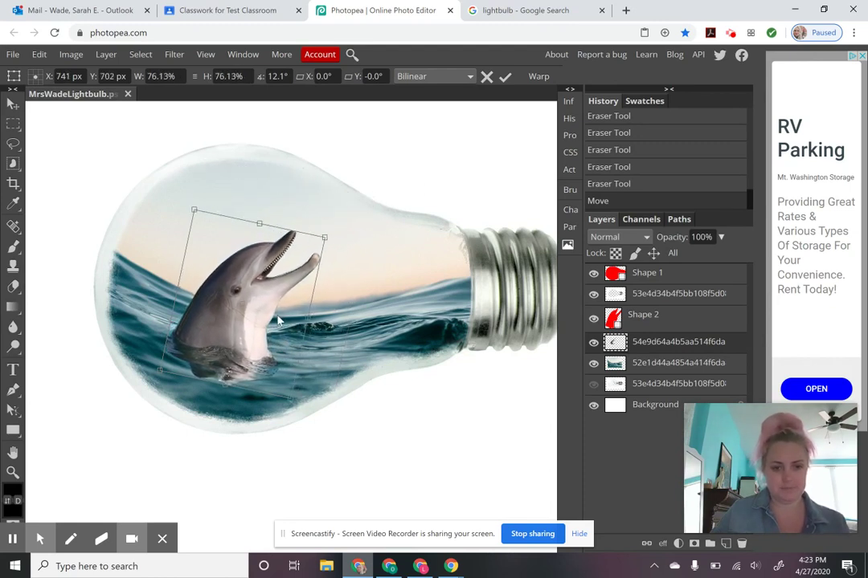
{"action": "left_click_drag", "start_coordinate": [275, 306], "coordinate": [289, 300]}
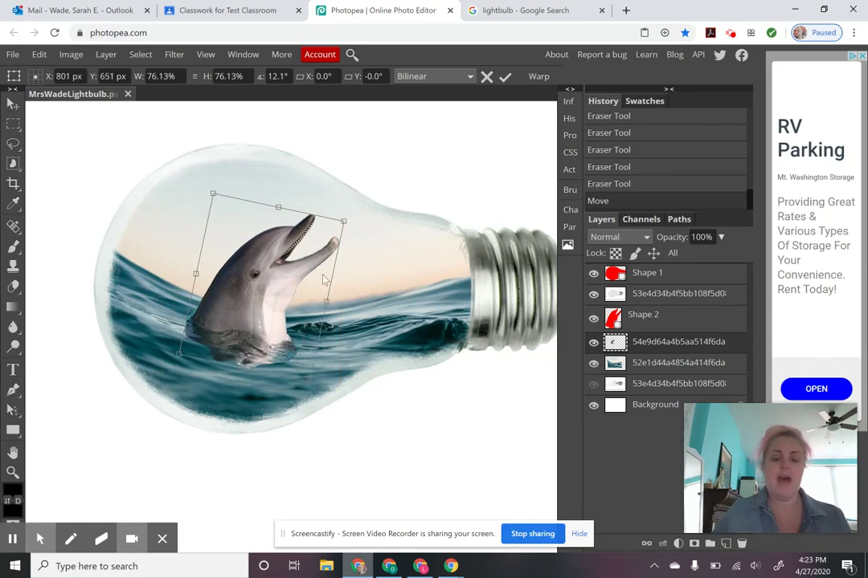
{"action": "key", "text": "Return"}
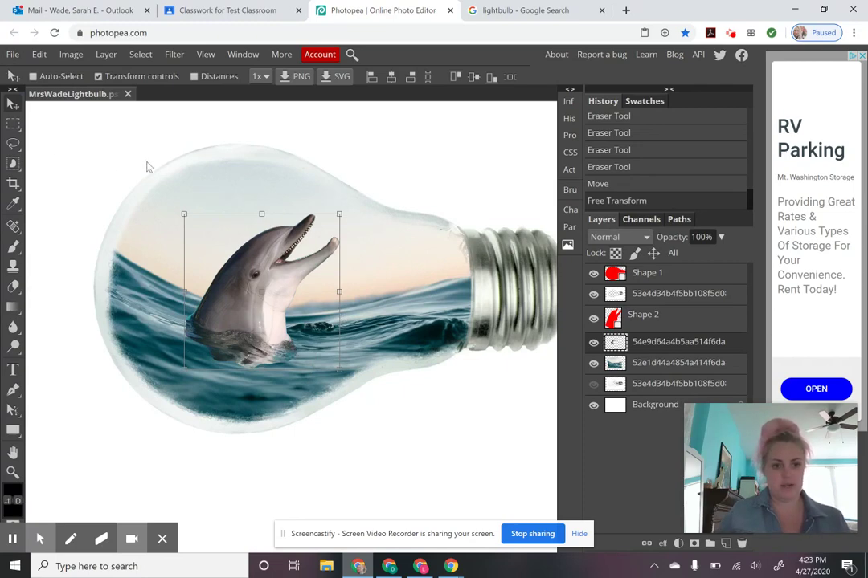
Step: Examine how the dark water around the dolphin's base meets the ocean wave inside the bulb
{"action": "key", "text": "z"}
{"action": "left_click", "coordinate": [273, 341]}
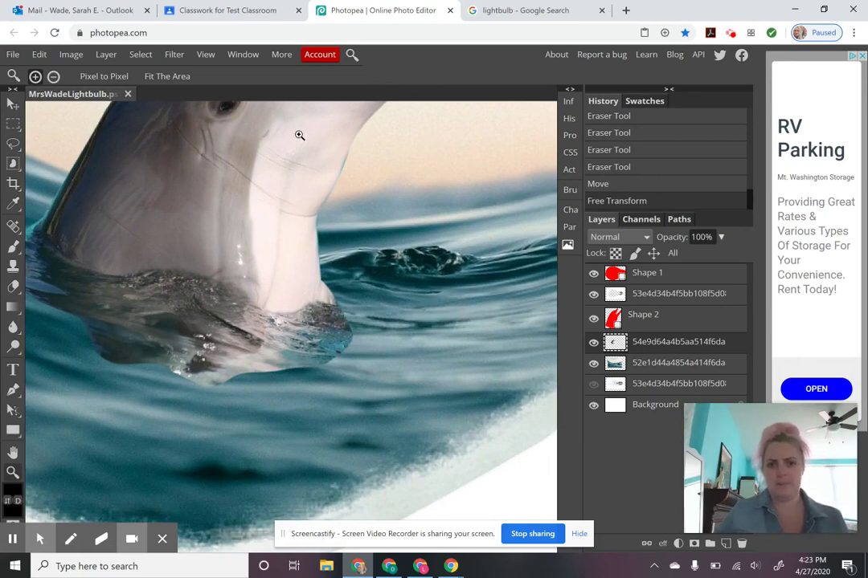
{"action": "key", "text": "alt"}
{"action": "left_click", "coordinate": [380, 341], "text": "alt"}
{"action": "left_click", "coordinate": [319, 287], "text": "alt"}
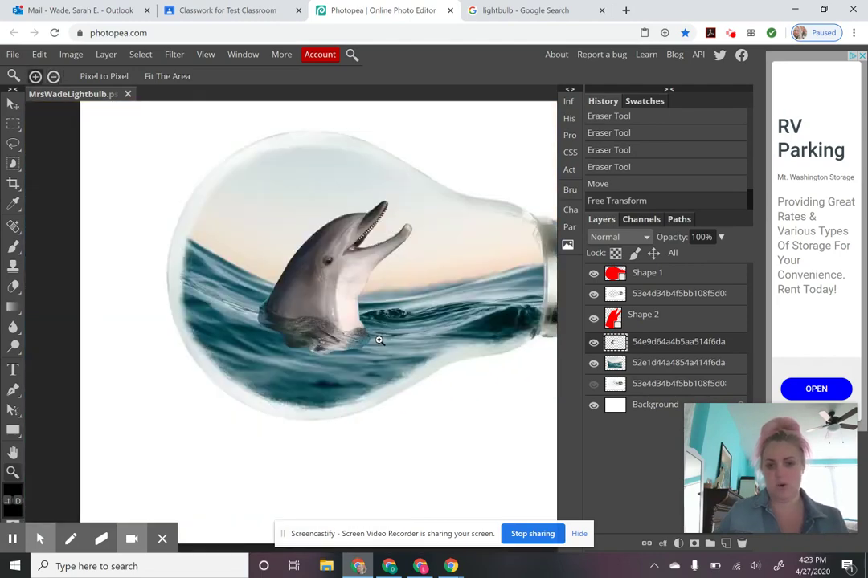
{"action": "left_click", "coordinate": [358, 301]}
{"action": "left_click", "coordinate": [357, 301]}
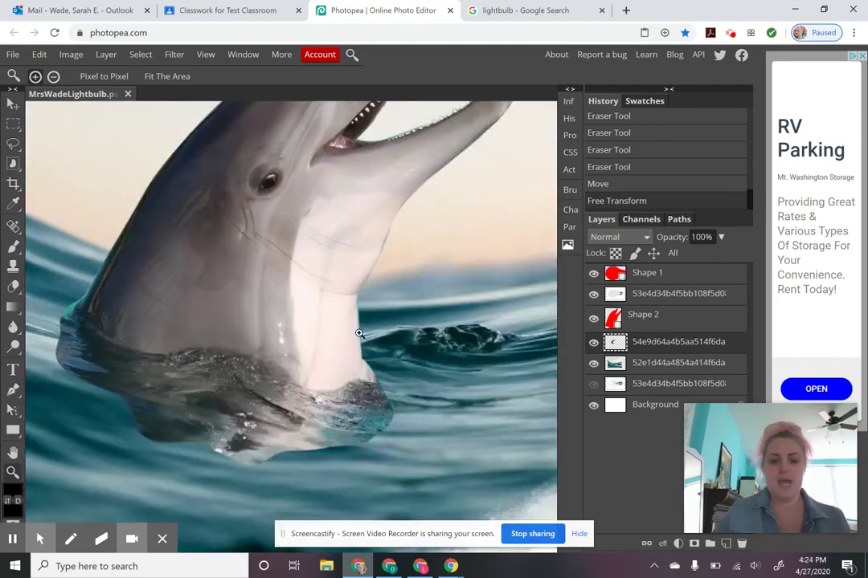
{"action": "left_click", "coordinate": [388, 392], "text": "alt"}
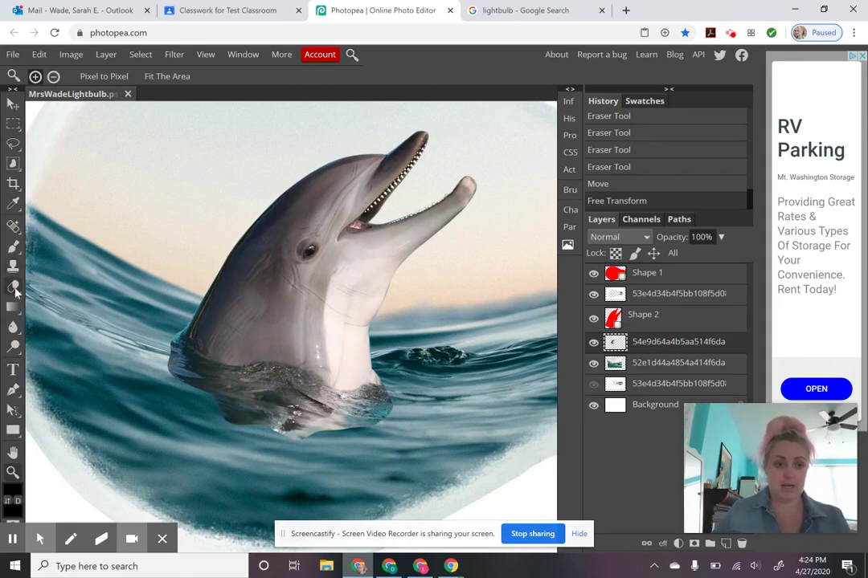
Step: Set the eraser to a soft 80 px brush with 54% opacity and 54% flow
{"action": "left_click", "coordinate": [13, 286]}
{"action": "left_click", "coordinate": [37, 76]}
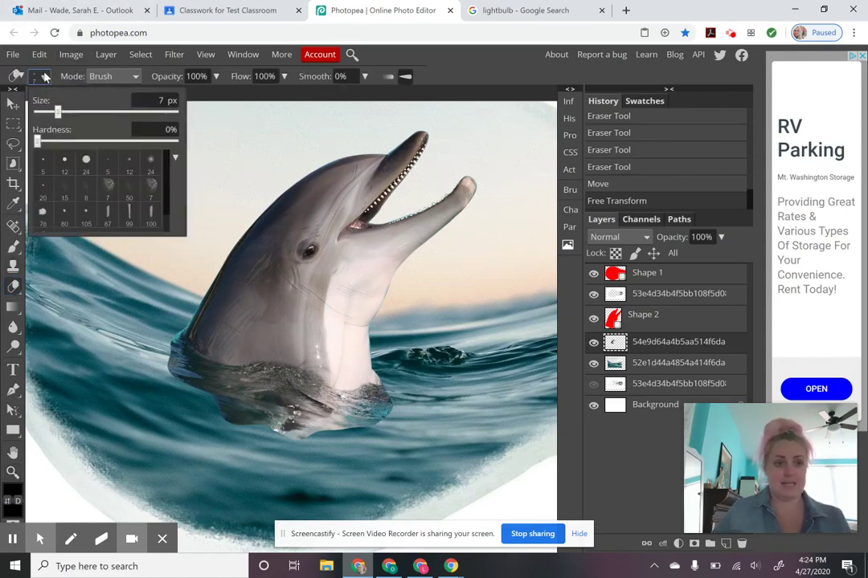
{"action": "left_click", "coordinate": [155, 169]}
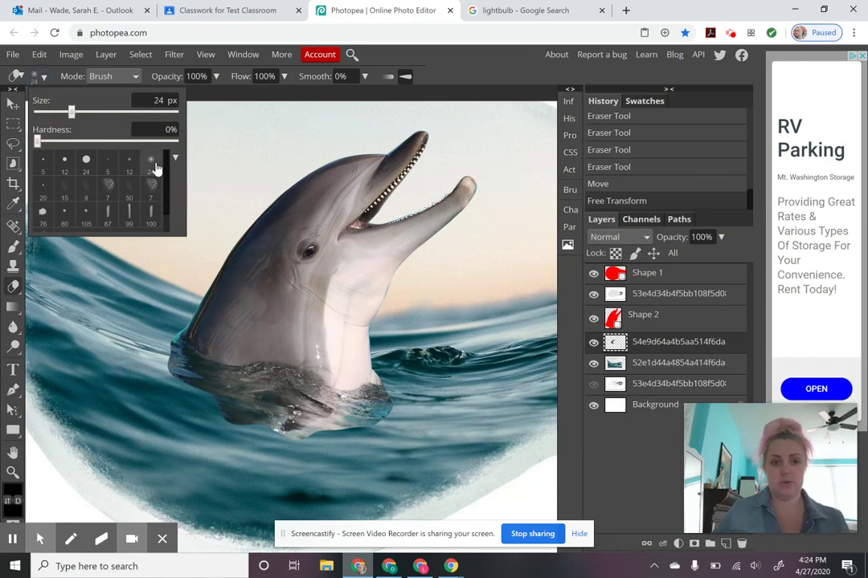
{"action": "left_click", "coordinate": [250, 134]}
{"action": "left_click", "coordinate": [217, 77]}
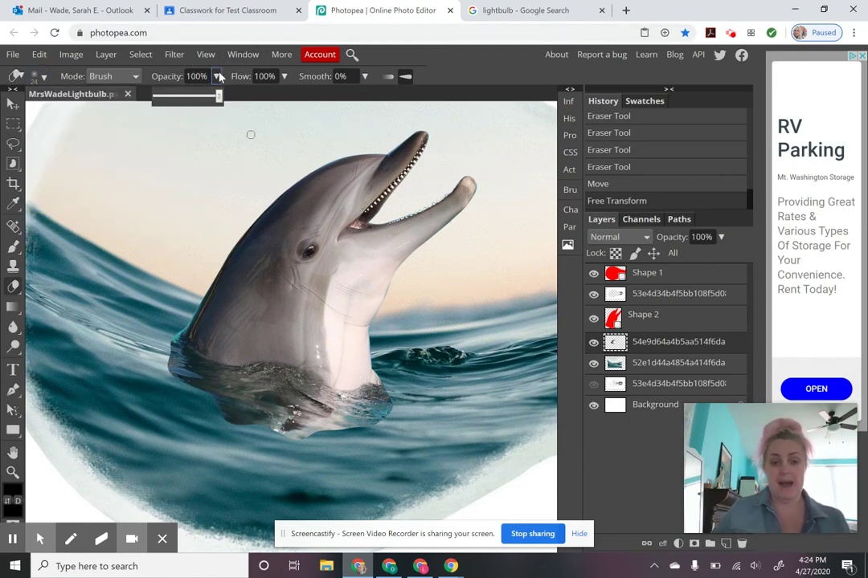
{"action": "left_click", "coordinate": [196, 97]}
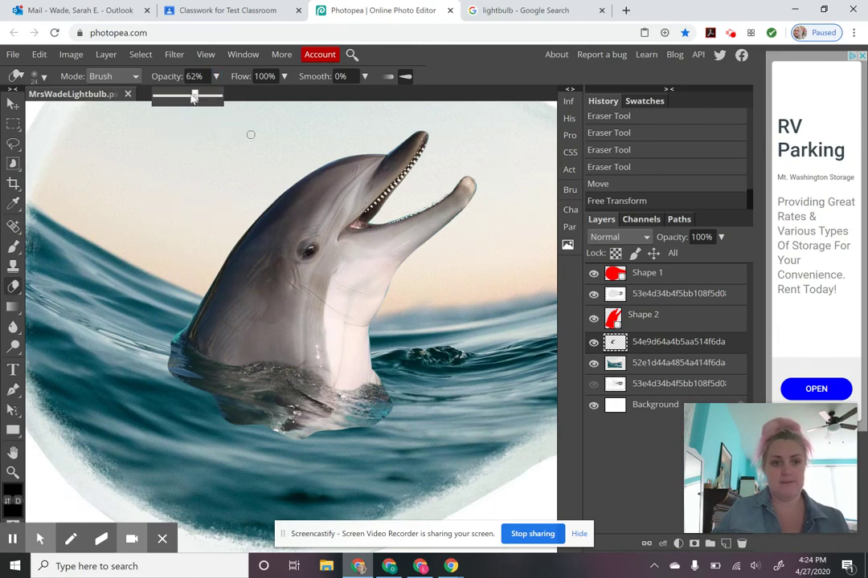
{"action": "left_click_drag", "start_coordinate": [192, 95], "coordinate": [190, 95]}
{"action": "left_click", "coordinate": [284, 77]}
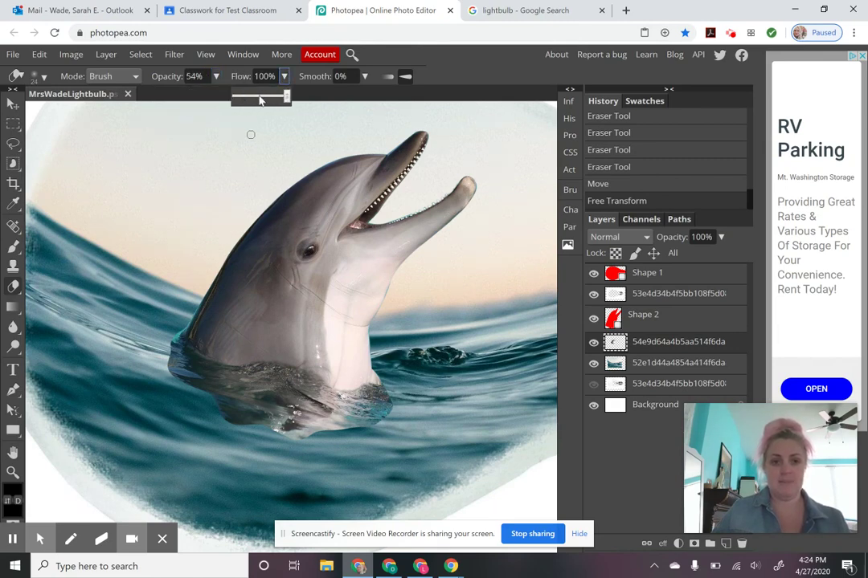
{"action": "left_click", "coordinate": [259, 97]}
{"action": "left_click", "coordinate": [263, 98]}
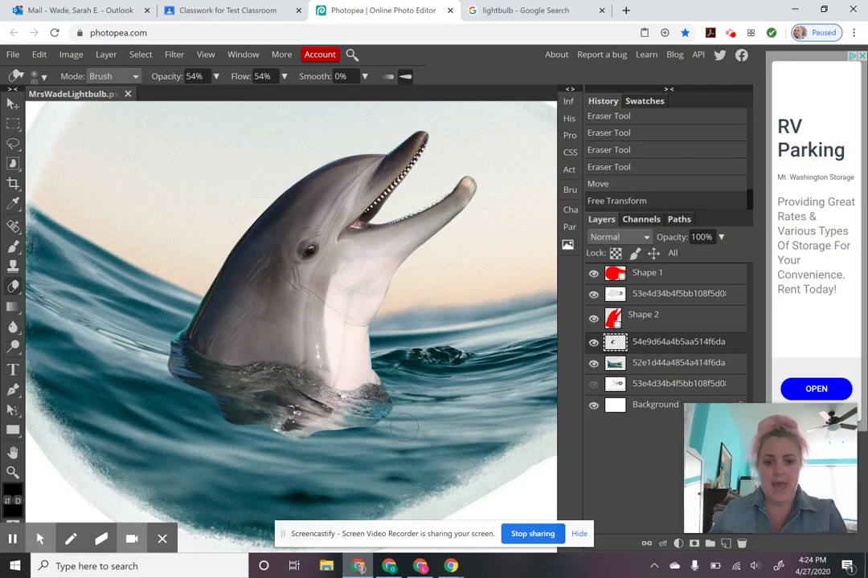
Step: Softly erase the edges of the water around the dolphin's base to blend it into the ocean wave, comparing with the dolphin layer hidden
{"action": "left_click", "coordinate": [594, 341]}
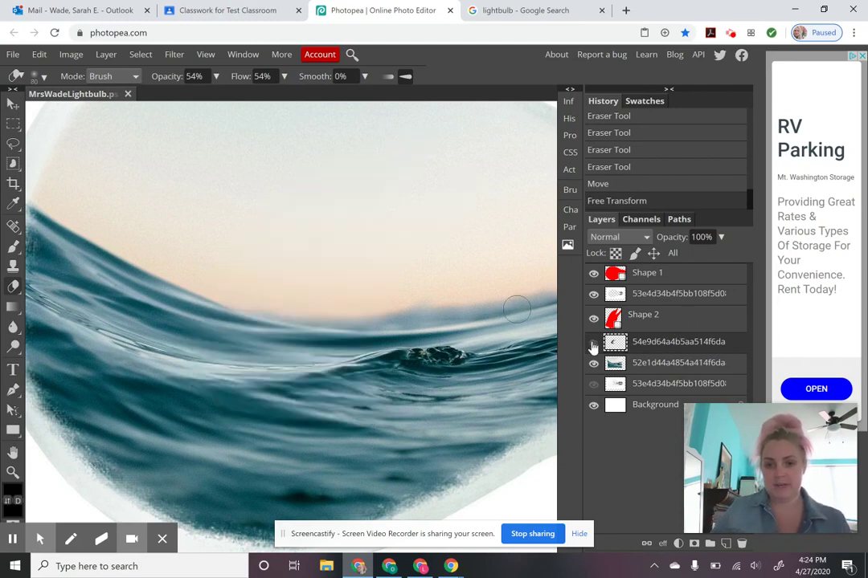
{"action": "left_click", "coordinate": [594, 341]}
{"action": "left_click", "coordinate": [593, 385]}
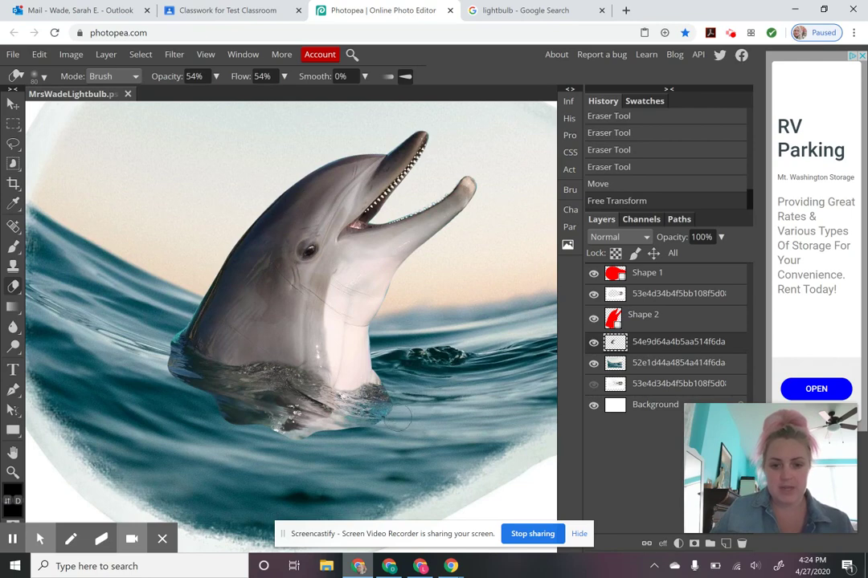
{"action": "mouse_move", "coordinate": [406, 426]}
{"action": "left_mouse_down"}
{"action": "mouse_move", "coordinate": [380, 431]}
{"action": "mouse_move", "coordinate": [402, 409]}
{"action": "mouse_move", "coordinate": [389, 425]}
{"action": "mouse_move", "coordinate": [354, 429]}
{"action": "mouse_move", "coordinate": [384, 426]}
{"action": "left_mouse_up"}
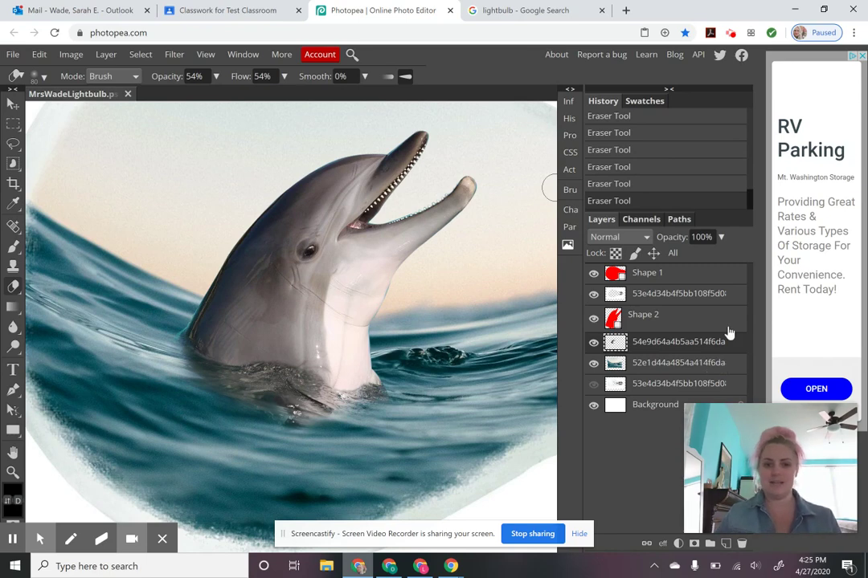
{"action": "left_click", "coordinate": [593, 344]}
{"action": "left_click", "coordinate": [593, 343]}
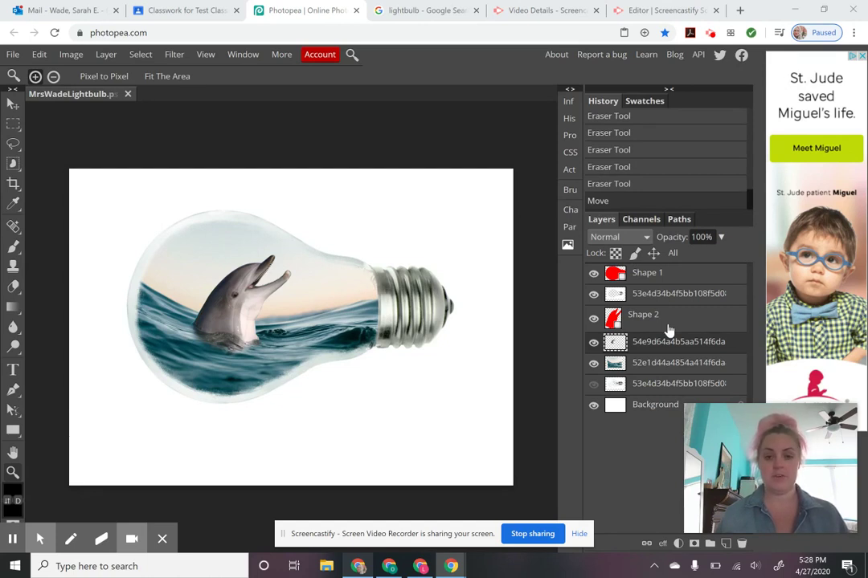
Step: Examine the saved bulb outline on Shape 1, including its option to make a selection, and the dolphin outline on Shape 2
{"action": "left_click", "coordinate": [652, 275]}
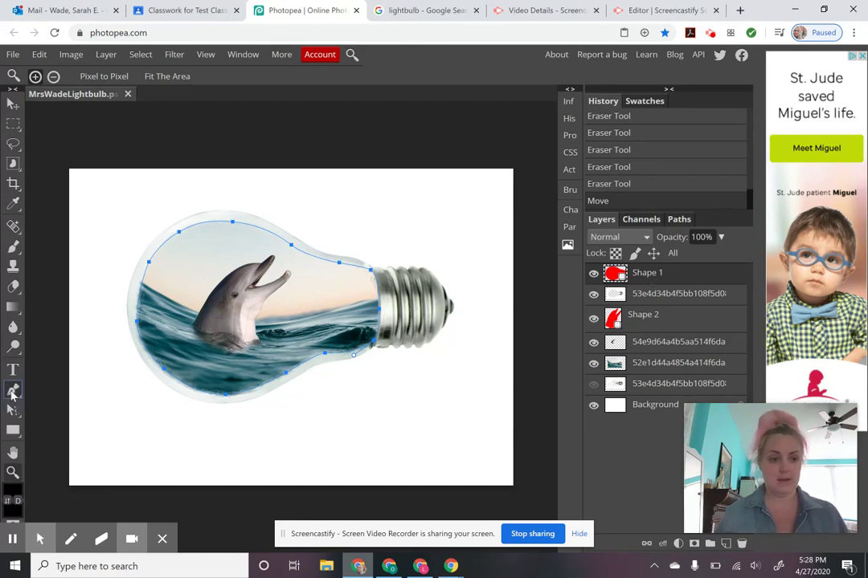
{"action": "left_click", "coordinate": [14, 390]}
{"action": "right_click", "coordinate": [293, 313]}
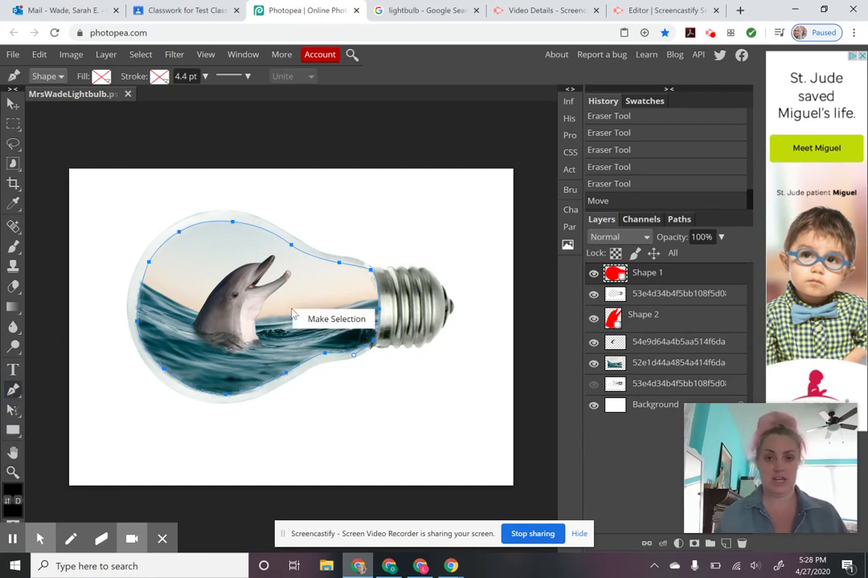
{"action": "left_click", "coordinate": [660, 325]}
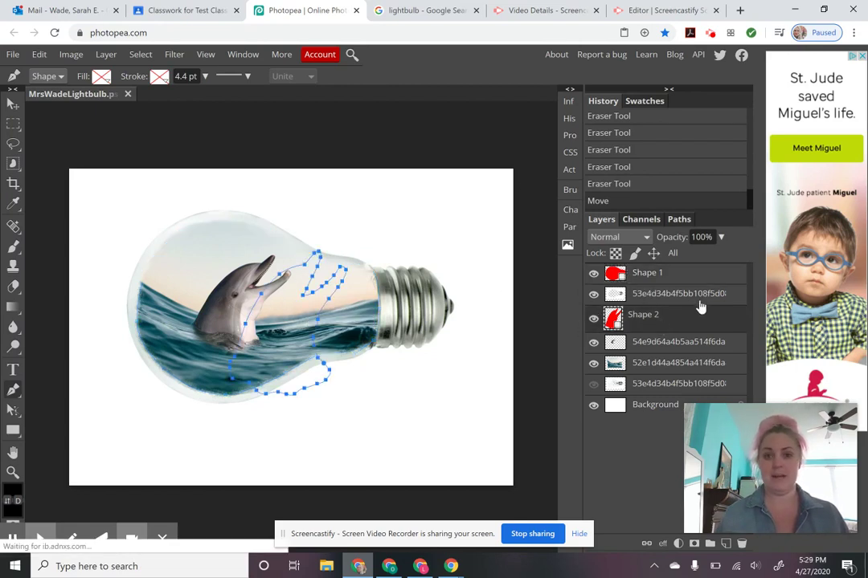
{"action": "left_click", "coordinate": [643, 345]}
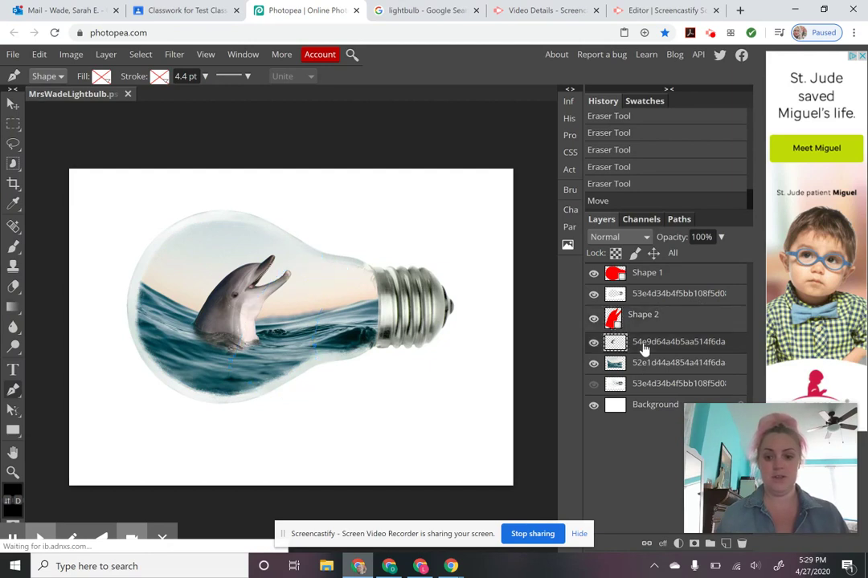
{"action": "left_click", "coordinate": [643, 331]}
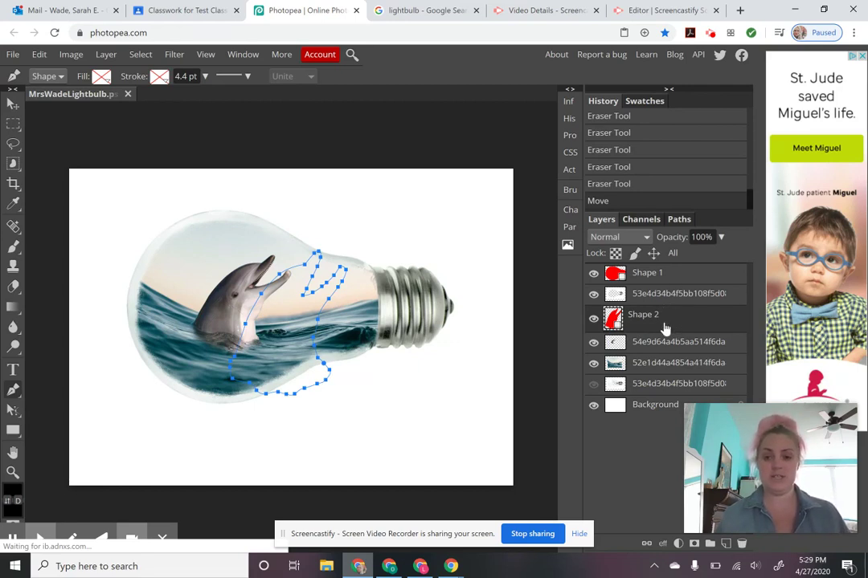
Step: Select the ocean wave layer and save the layered light bulb composite as a PSD file
{"action": "left_click", "coordinate": [648, 367]}
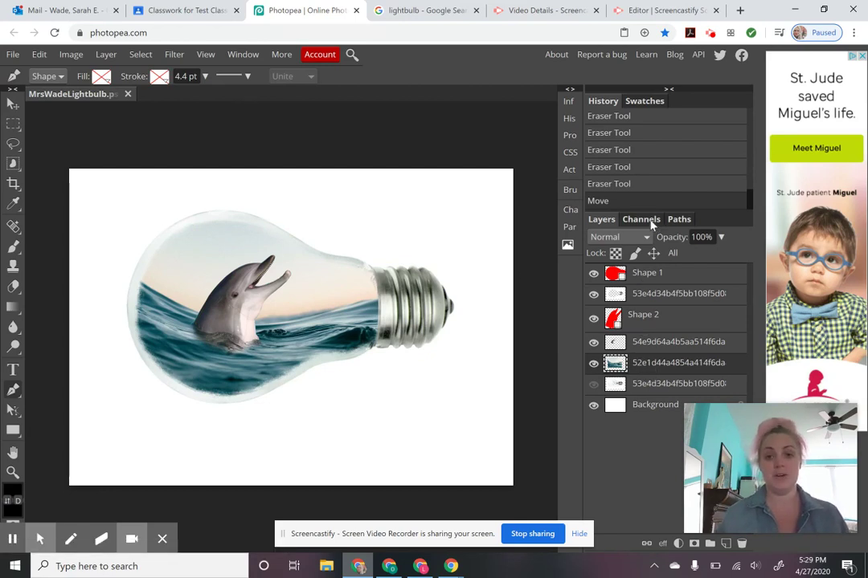
{"action": "left_click", "coordinate": [11, 55]}
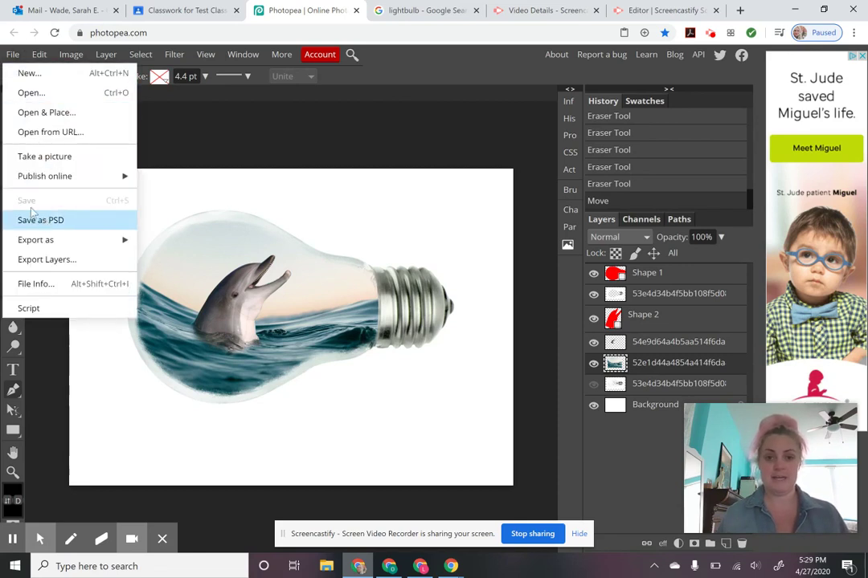
{"action": "left_click", "coordinate": [76, 241]}
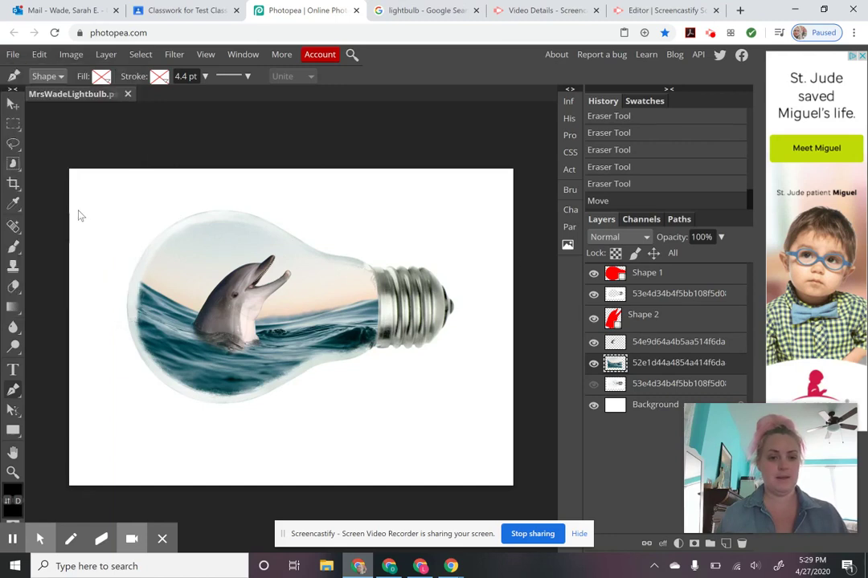
Step: Export the light bulb composite as a JPG at 2100 x 1500 px and 70% quality
{"action": "left_click", "coordinate": [13, 54]}
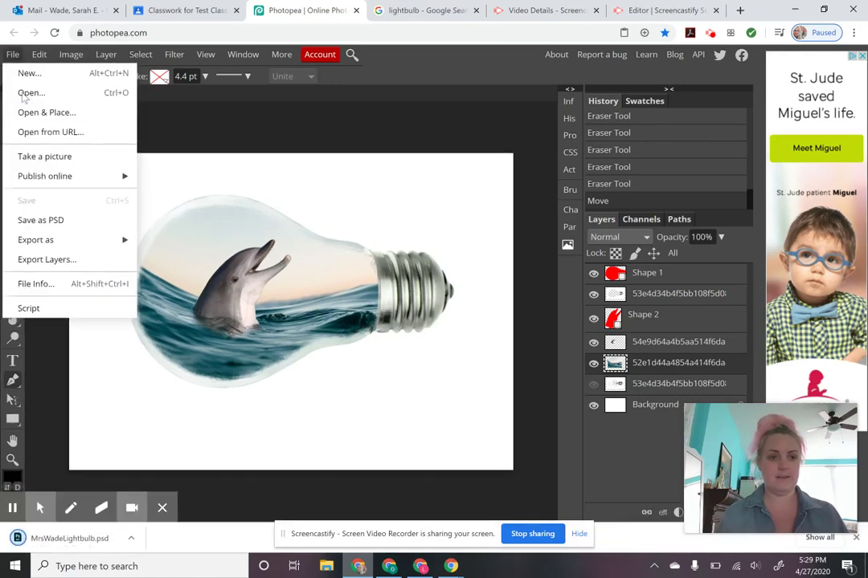
{"action": "mouse_move", "coordinate": [58, 244]}
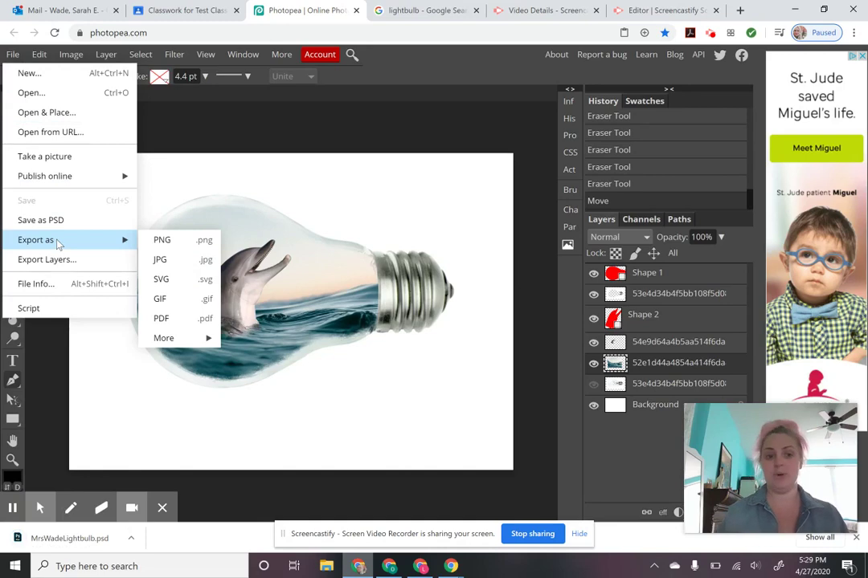
{"action": "left_click", "coordinate": [181, 262]}
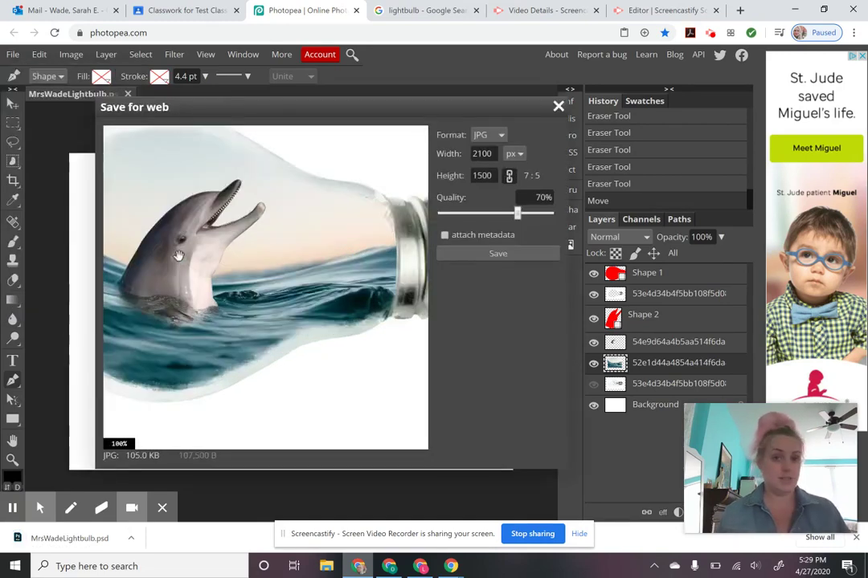
{"action": "left_click", "coordinate": [516, 257]}
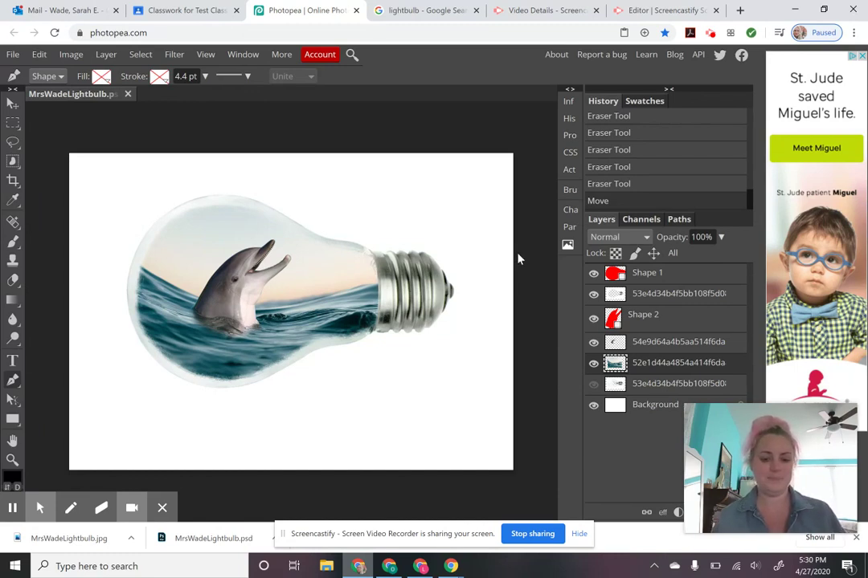
Step: Switch to Google Classroom, attach the exported light bulb JPG from Downloads to the Light Bulb Photo Manipulation assignment, and turn it in
{"action": "left_click", "coordinate": [417, 567]}
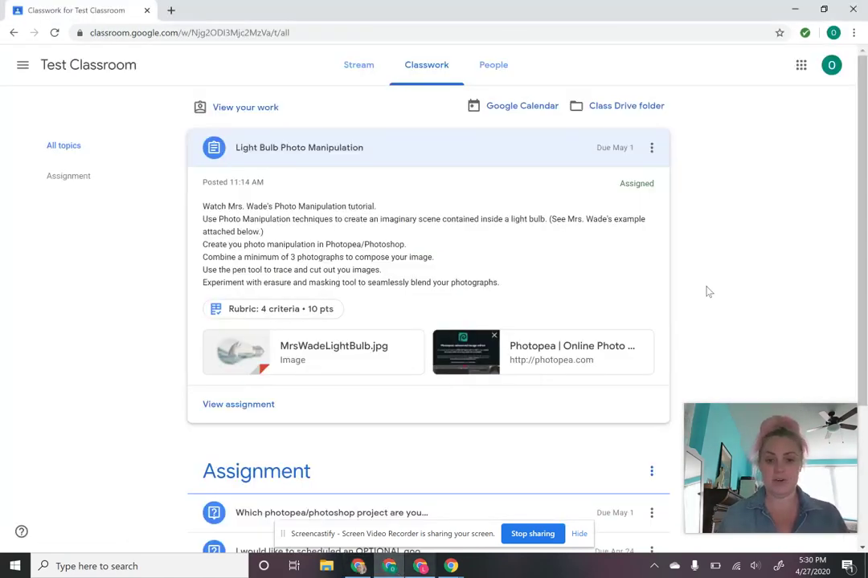
{"action": "left_click", "coordinate": [229, 406]}
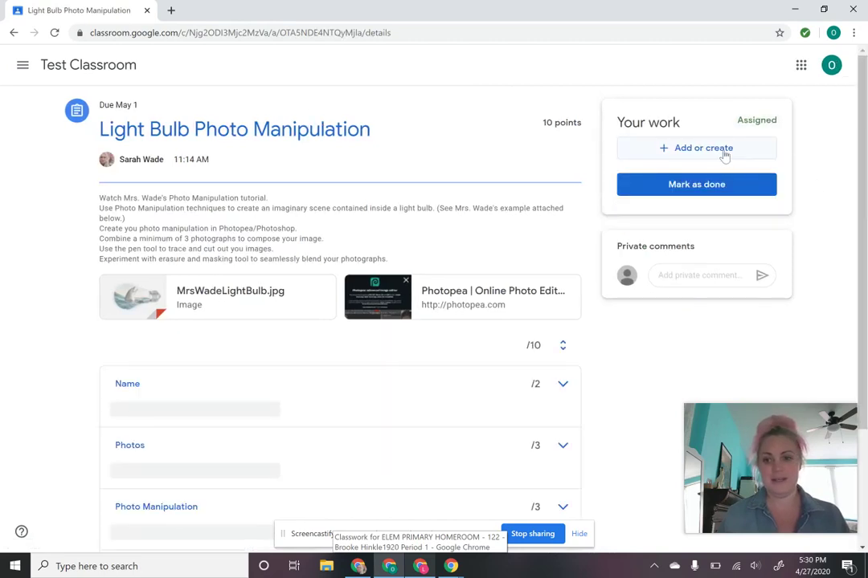
{"action": "left_click", "coordinate": [717, 151]}
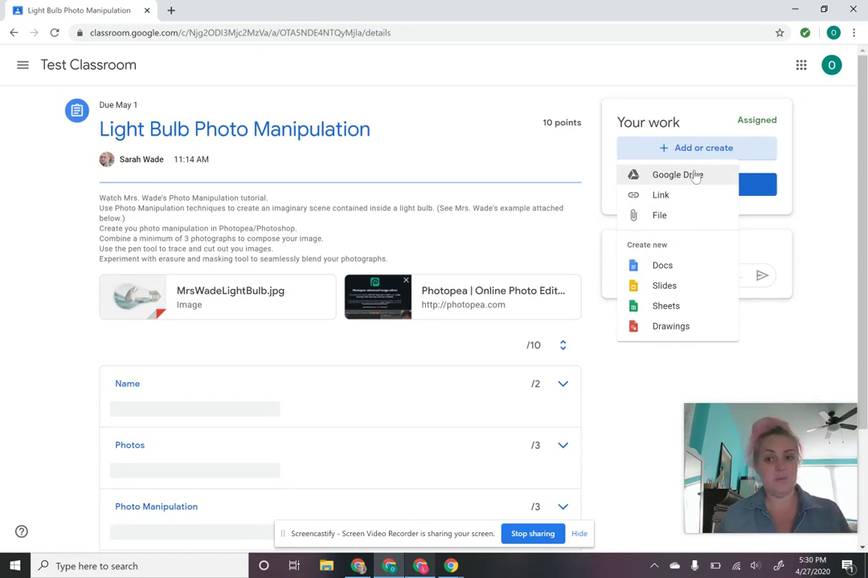
{"action": "left_click", "coordinate": [668, 217]}
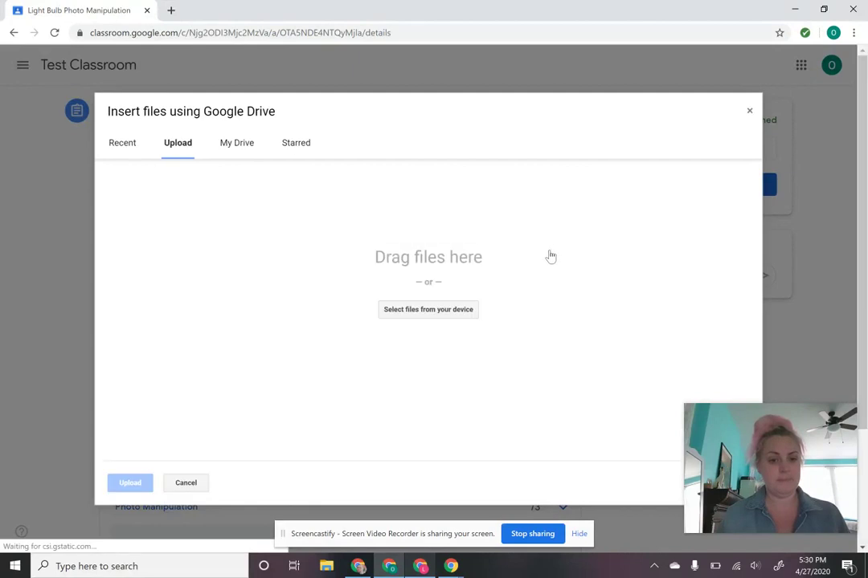
{"action": "left_click", "coordinate": [436, 314]}
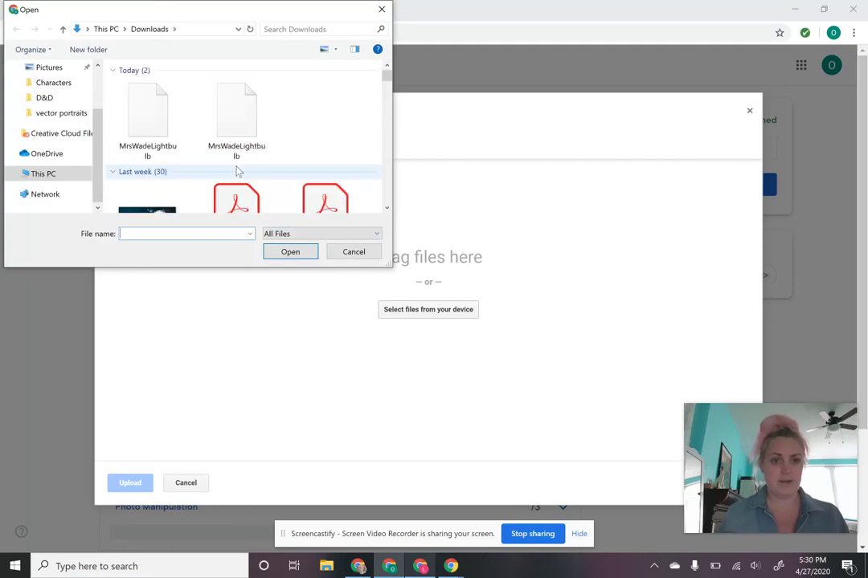
{"action": "left_click", "coordinate": [153, 117]}
{"action": "left_click", "coordinate": [304, 253]}
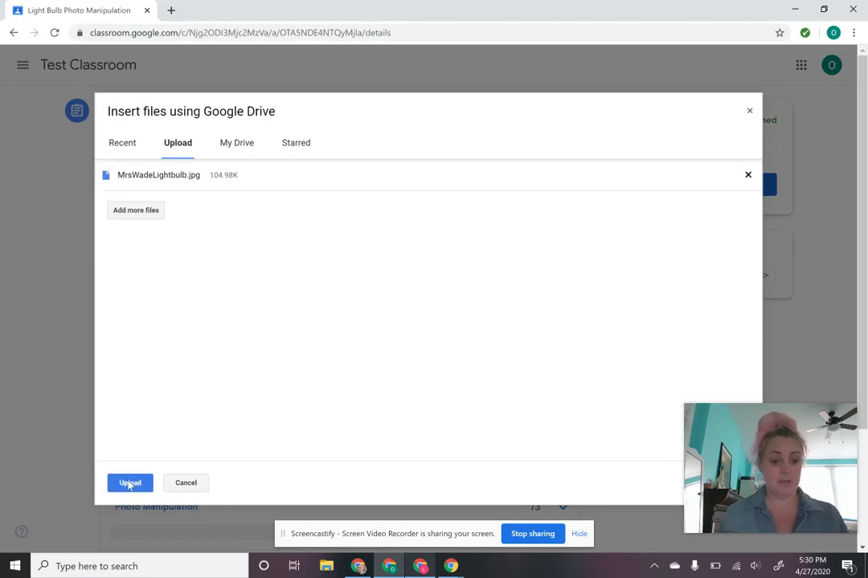
{"action": "left_click", "coordinate": [129, 483]}
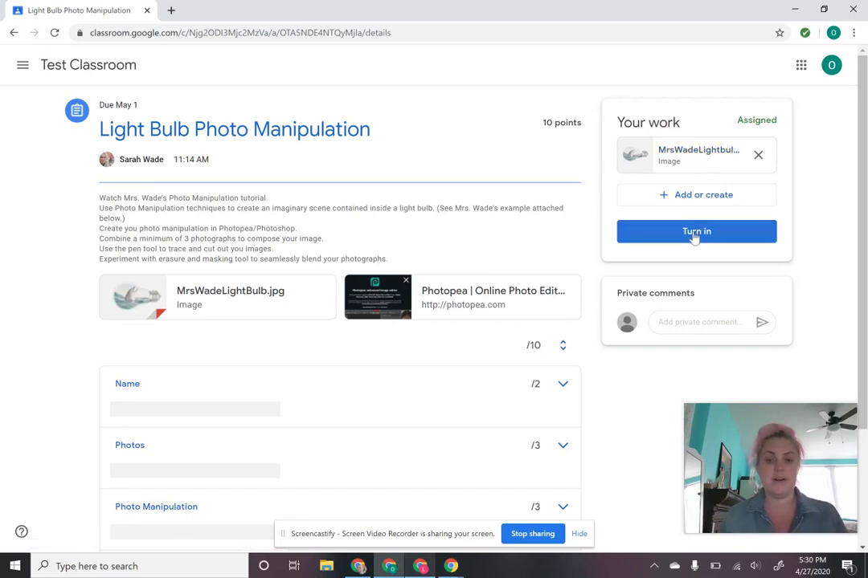
{"action": "left_click", "coordinate": [695, 236]}
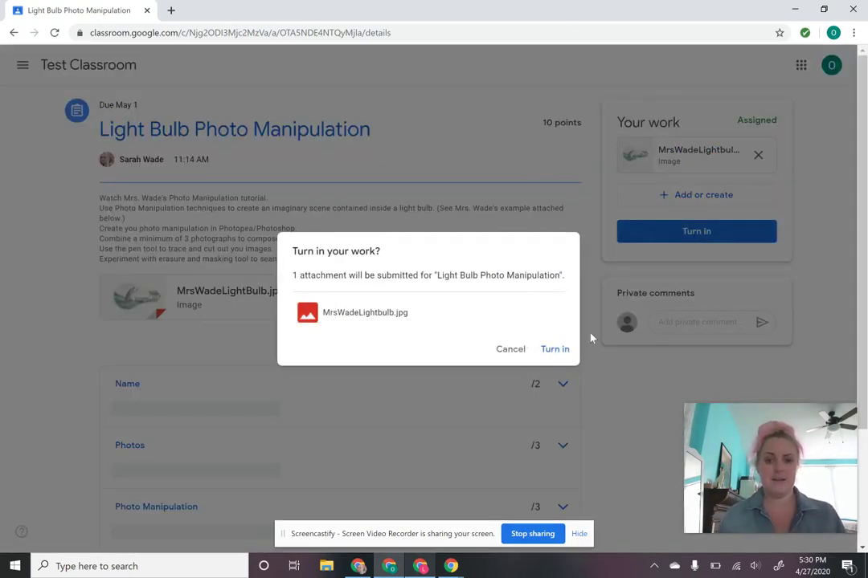
{"action": "left_click", "coordinate": [556, 350]}
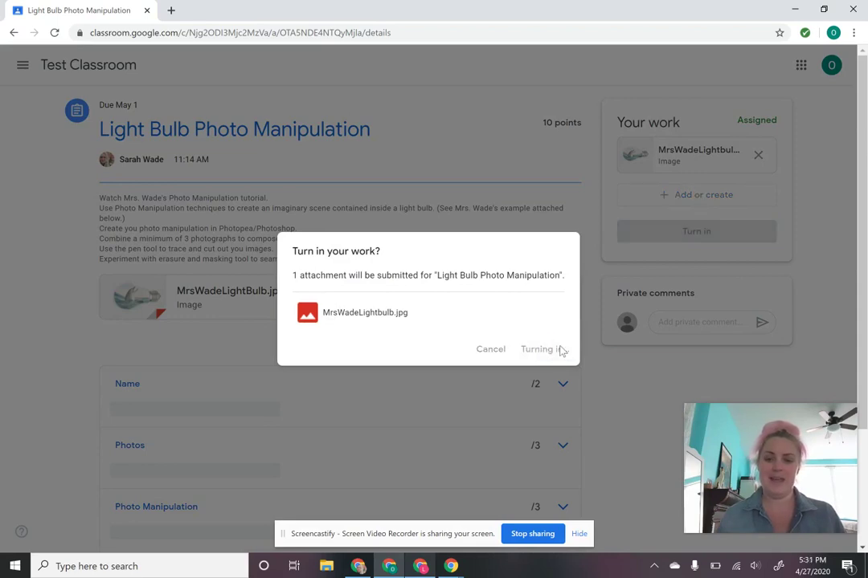